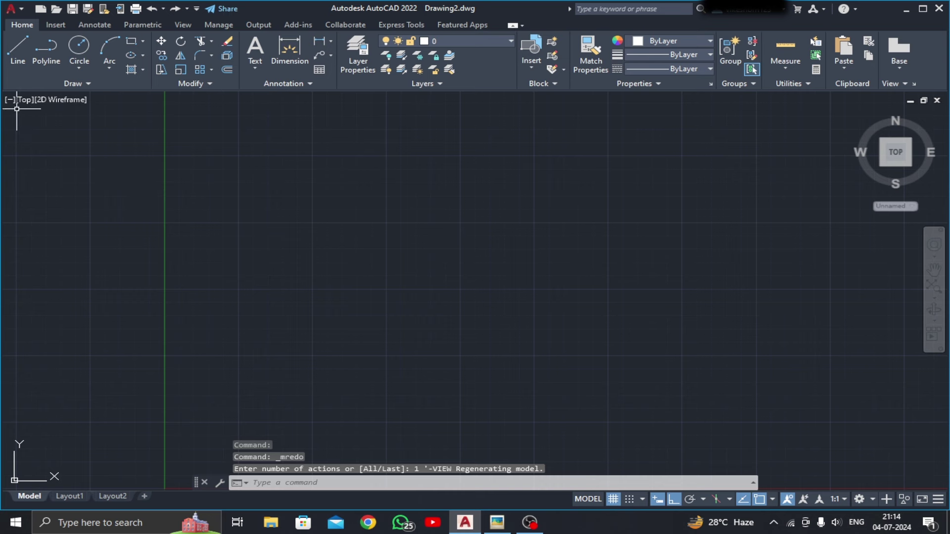
Switch to the Front view and draw a 10-unit left wall and a 90-unit bottom line.
left_click(24, 100)
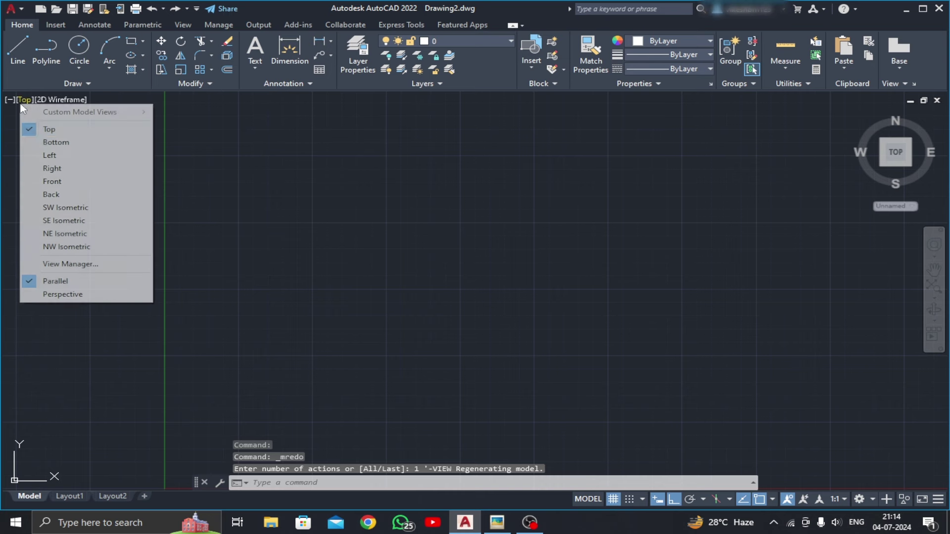
left_click(52, 181)
type("l")
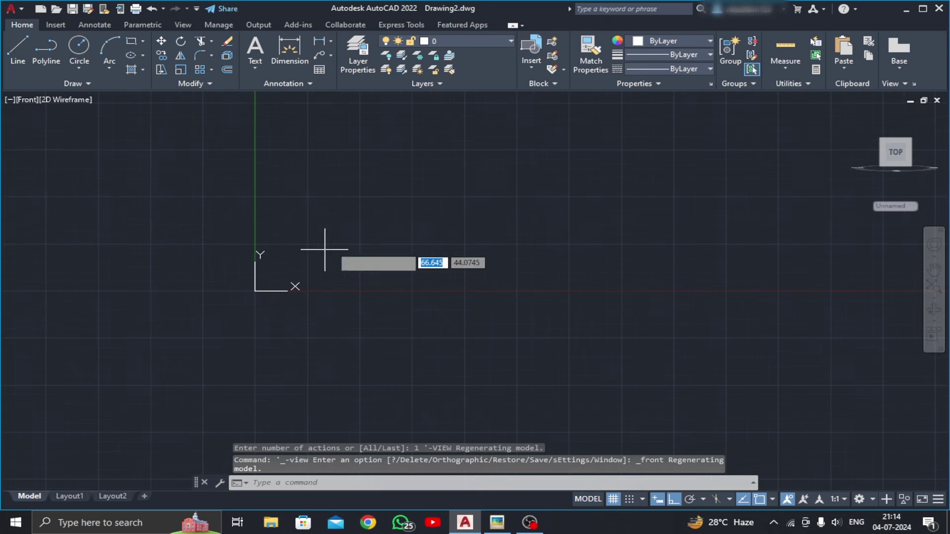
key("Return")
left_click(332, 248)
type("10")
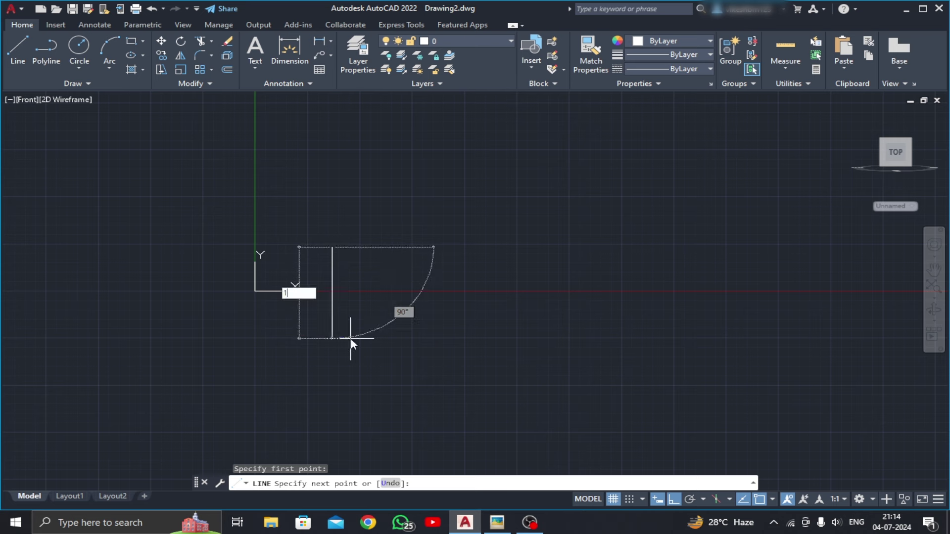
key("Return")
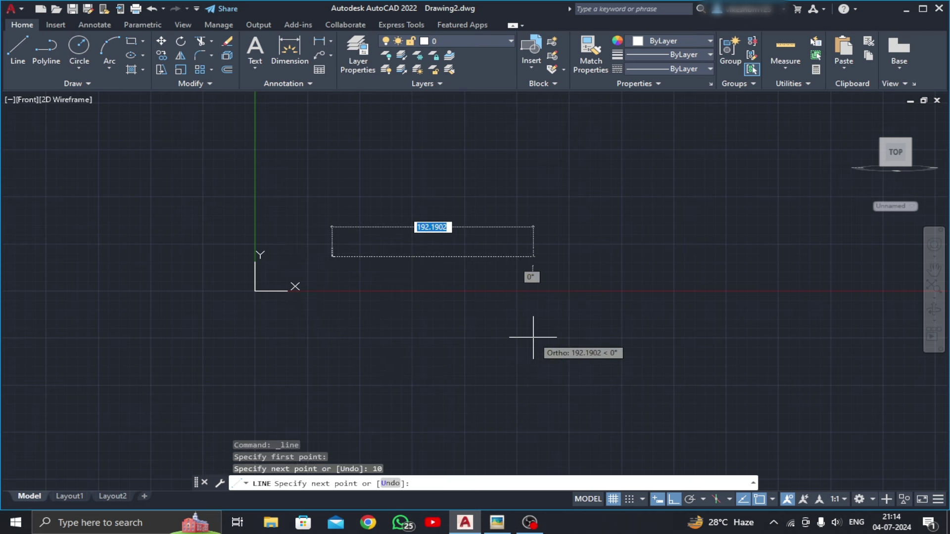
type("90")
key("Return")
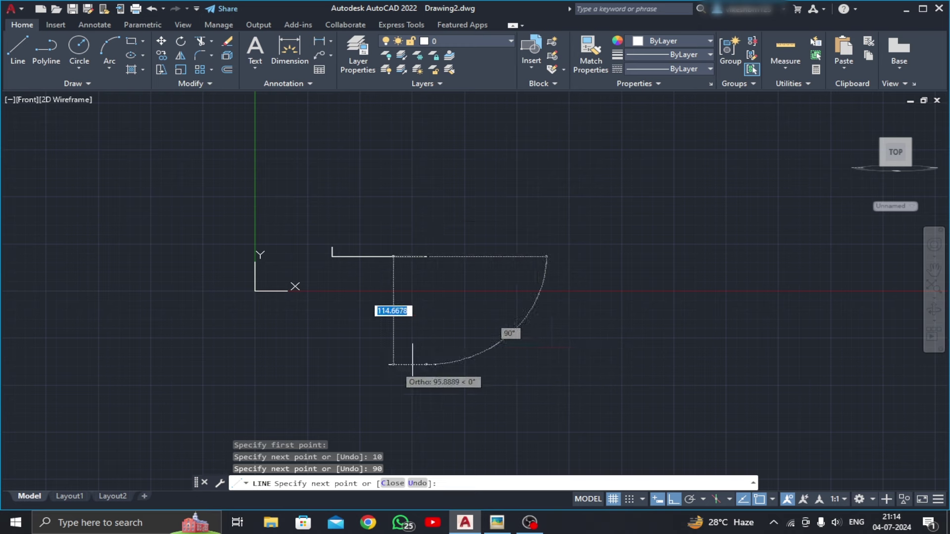
Add the 10-unit right wall to complete the open U-shaped base outline.
scroll(368, 250, "up", 3)
scroll(524, 249, "up", 3)
scroll(616, 170, "down", 2)
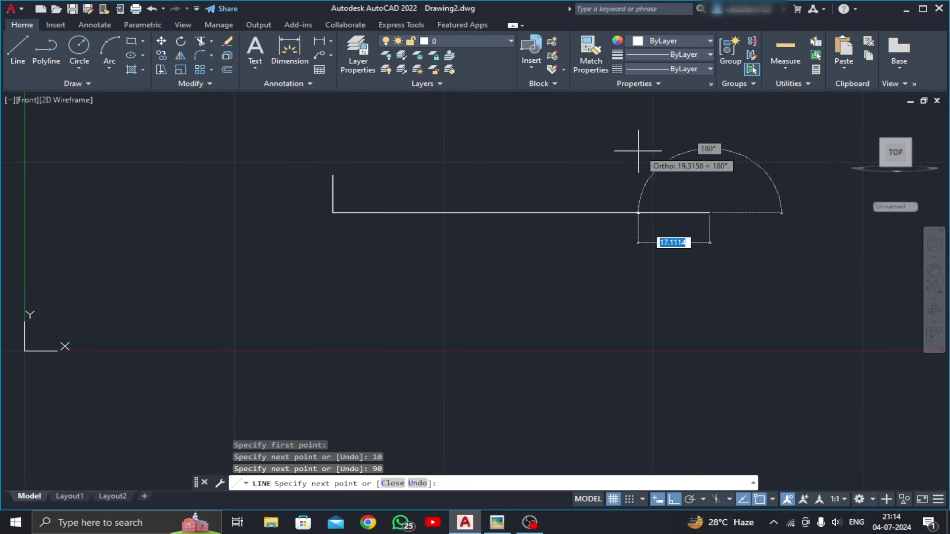
type("10")
key("Return")
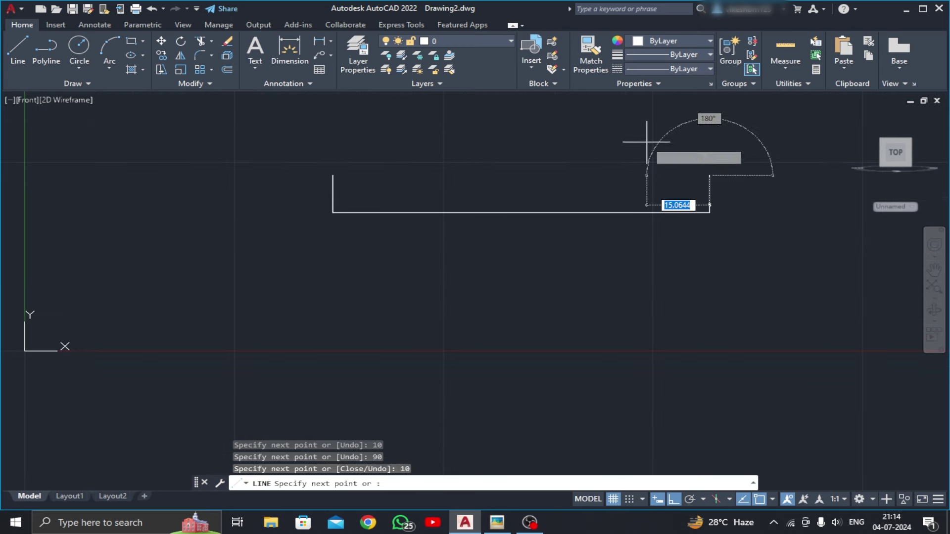
middle_click_drag(650, 145, 582, 291)
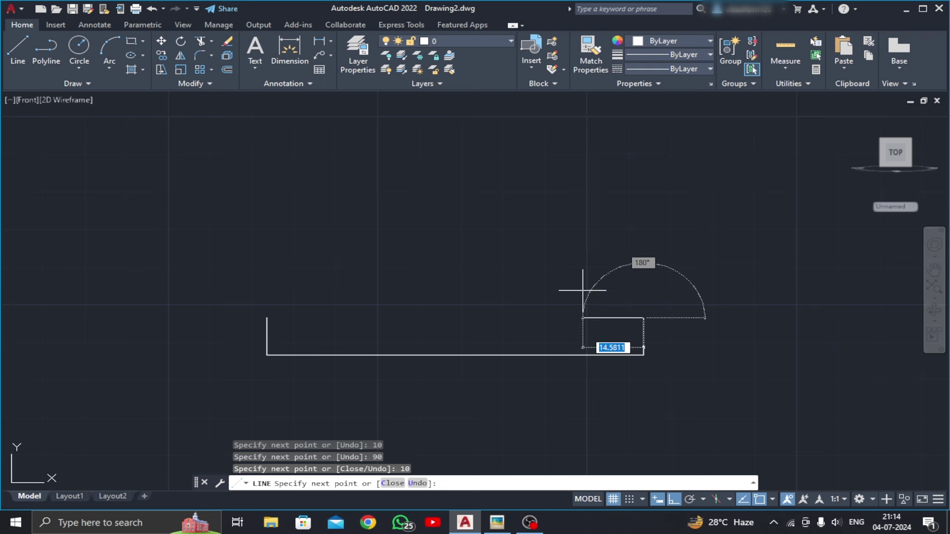
key("Escape")
left_click(19, 50)
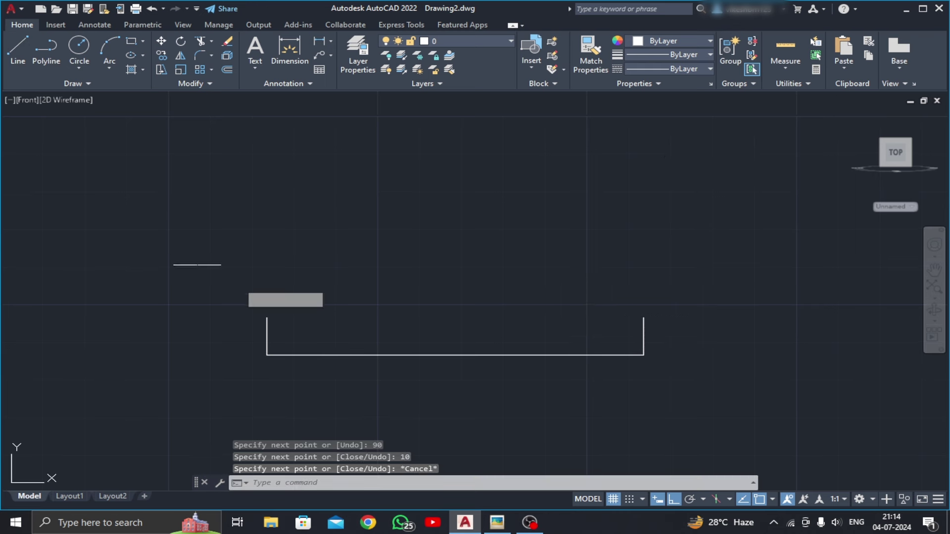
Draw a 30-by-20 block from the base midpoint: 15 right, 20 up, 30 left, 20 down.
left_click(455, 355)
type("15")
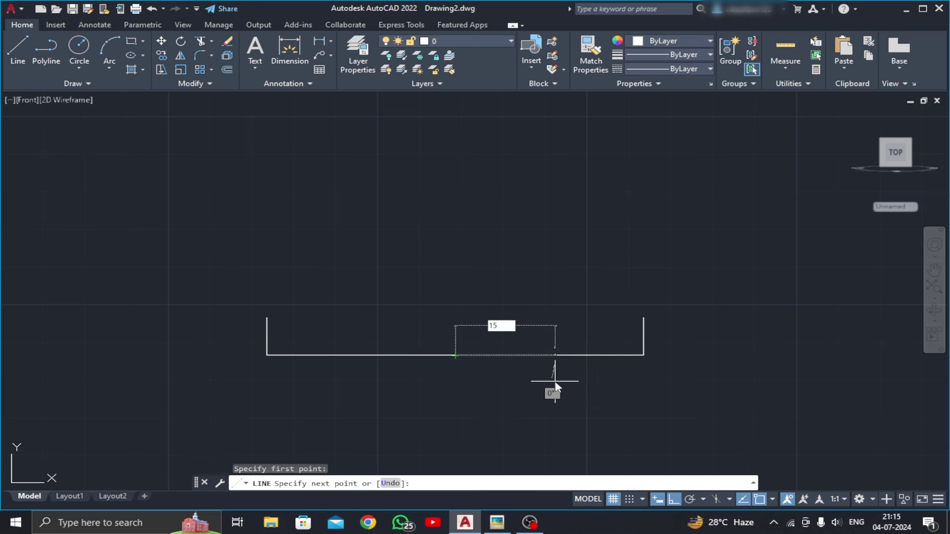
key("Return")
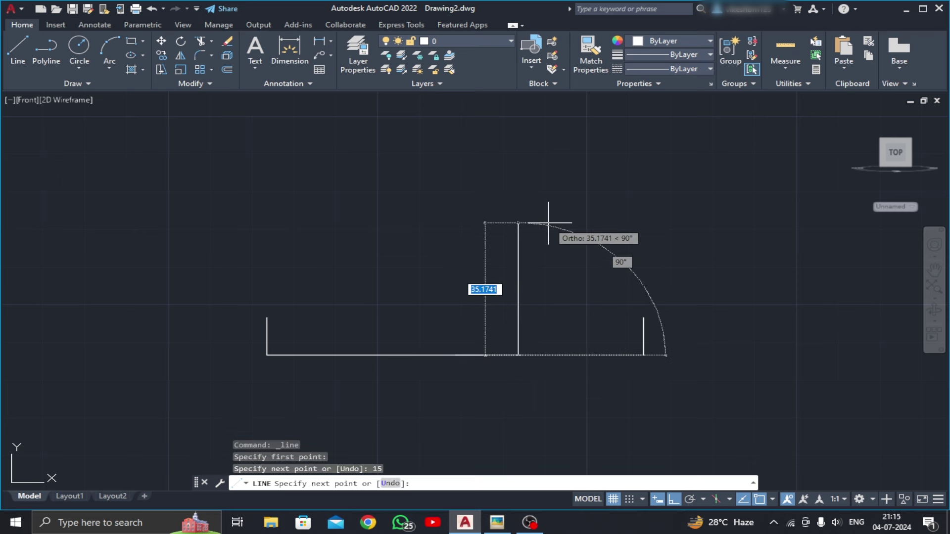
type("20")
key("Return")
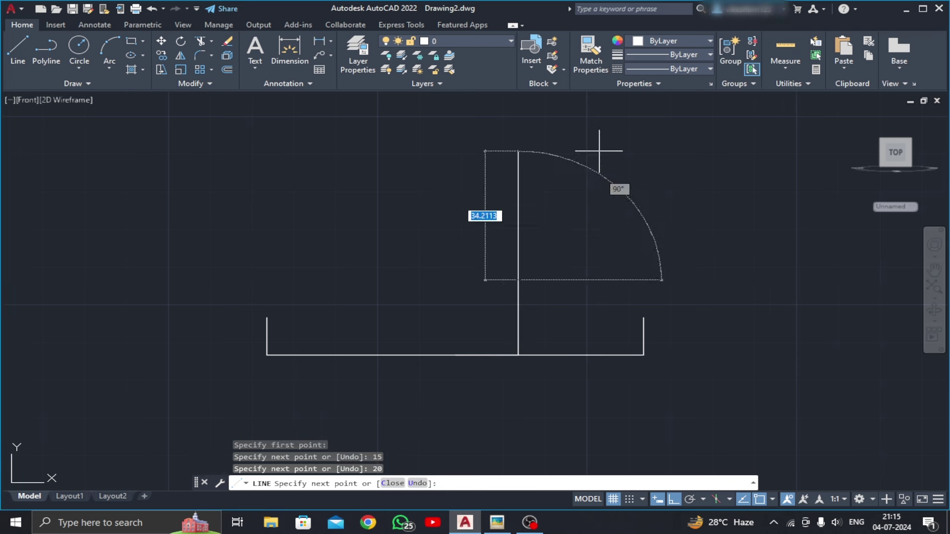
type("30")
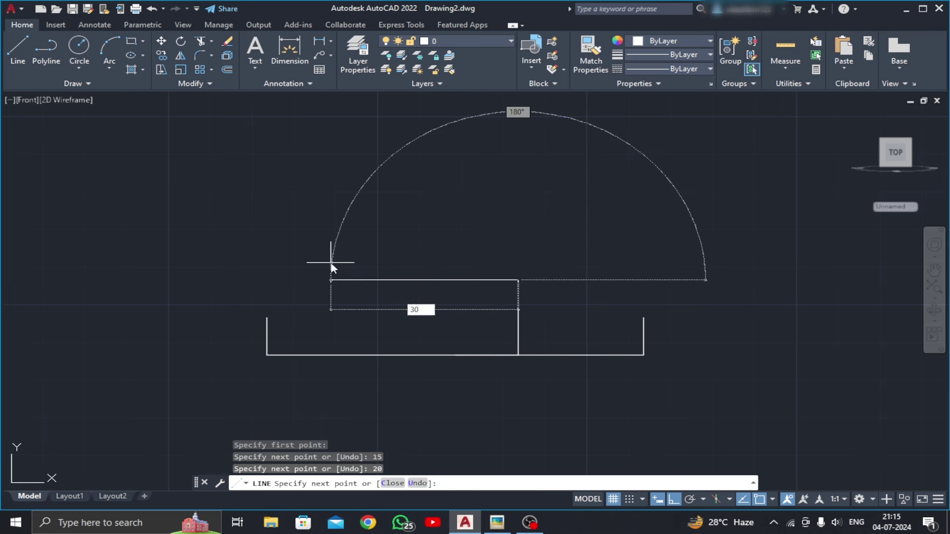
key("Return")
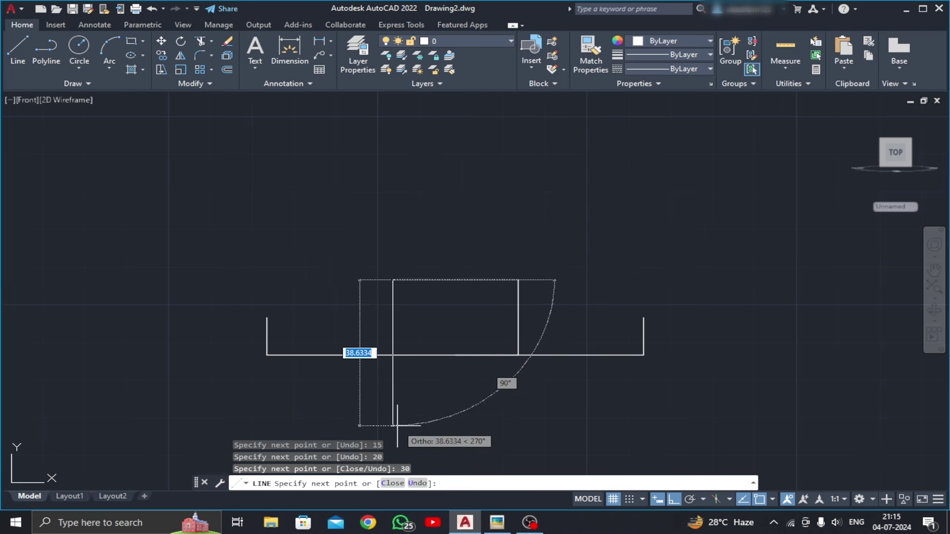
type("20")
key("Return")
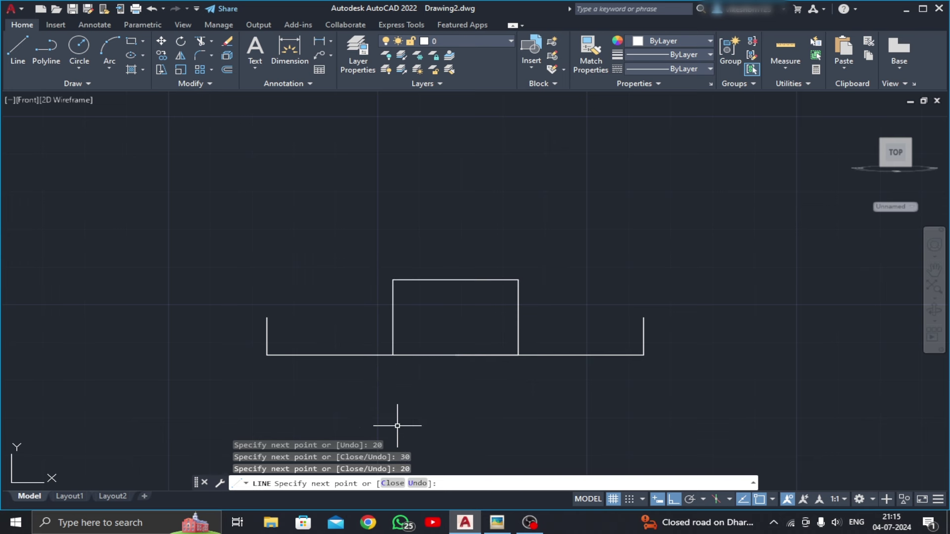
key("Escape")
Draw a 5-unit line down the block's left side, sloping on to the left wall's top.
middle_click_drag(340, 335, 316, 326)
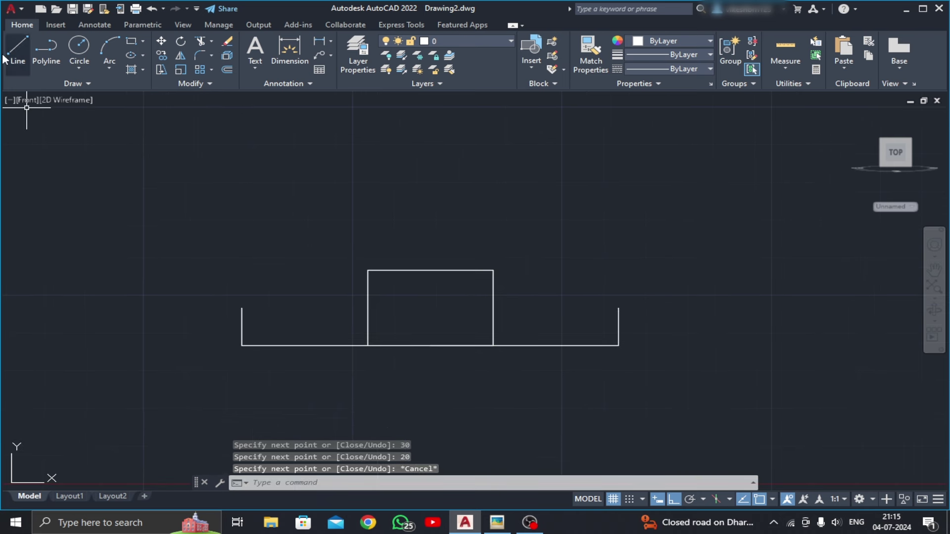
left_click(367, 270)
type("5")
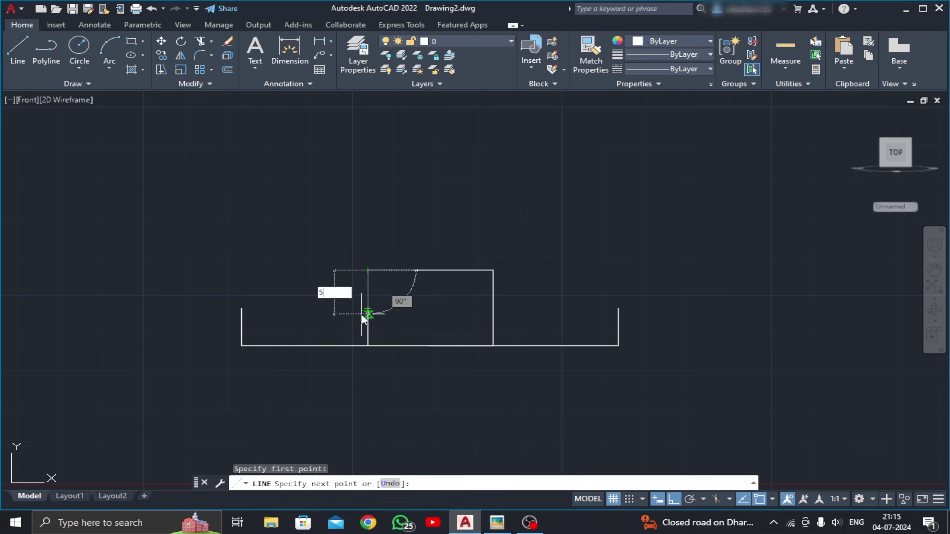
key("Return")
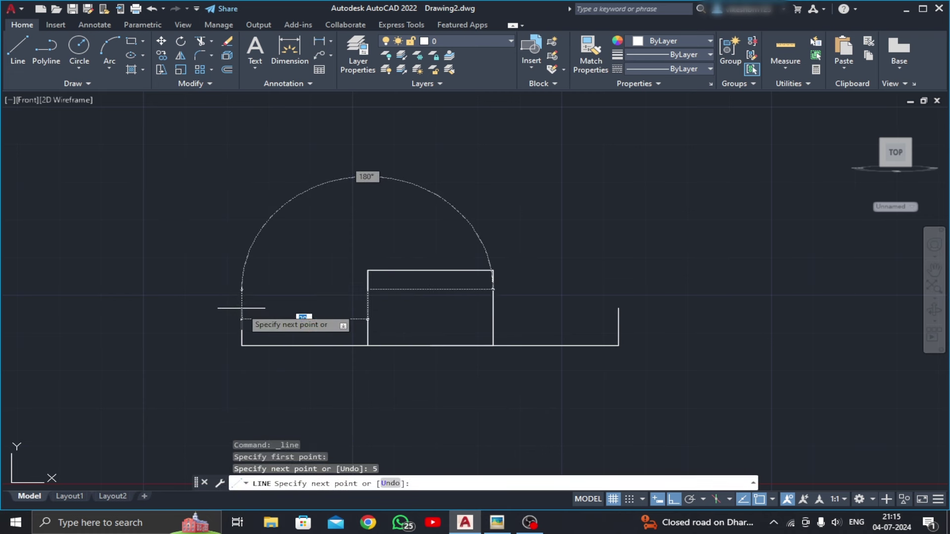
left_click(242, 308)
key("Escape")
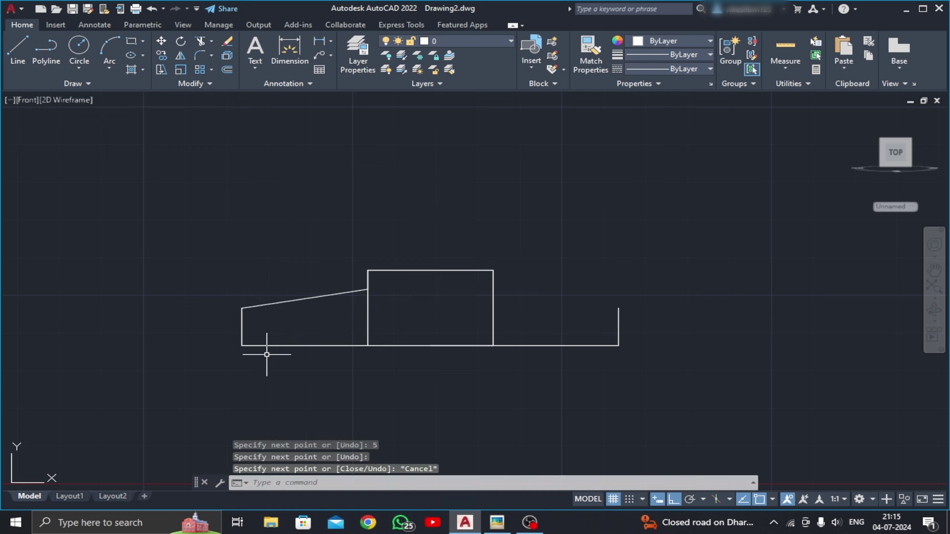
type("Mi")
Mirror the sloped line across the block's centre to create the matching right slope.
key("Return")
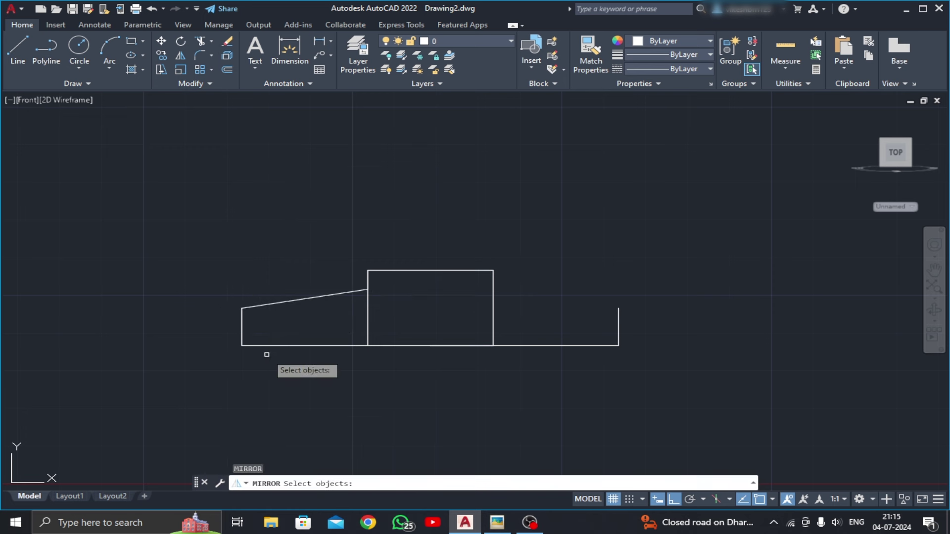
left_click(285, 299)
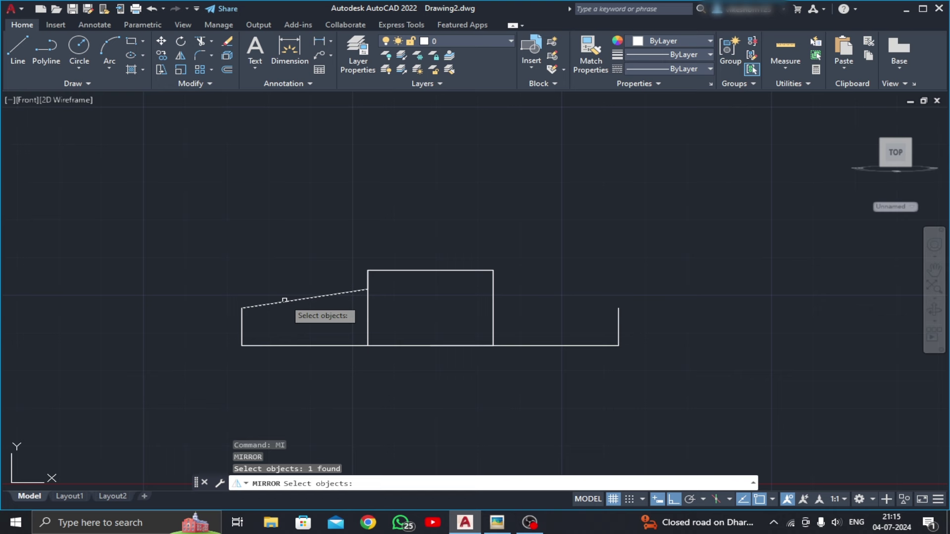
key("Return")
left_click(431, 346)
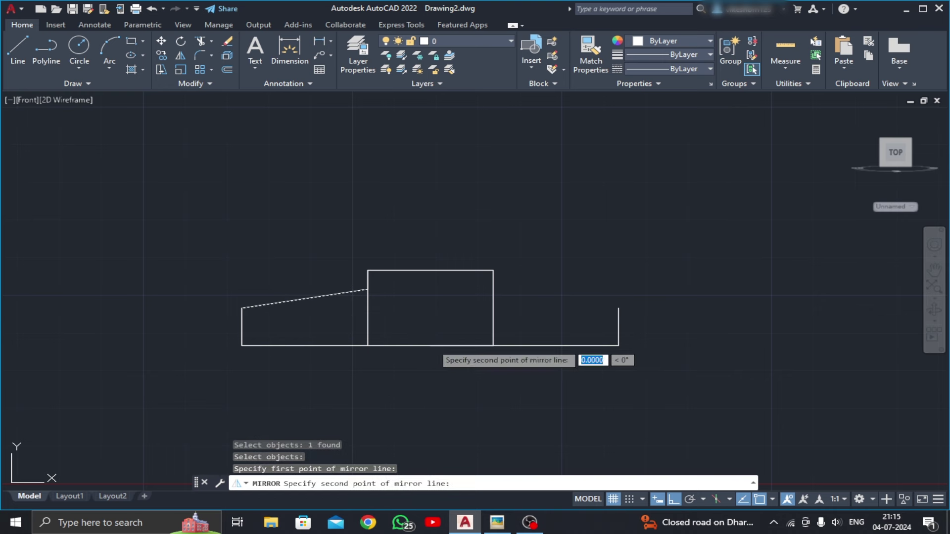
left_click(424, 403)
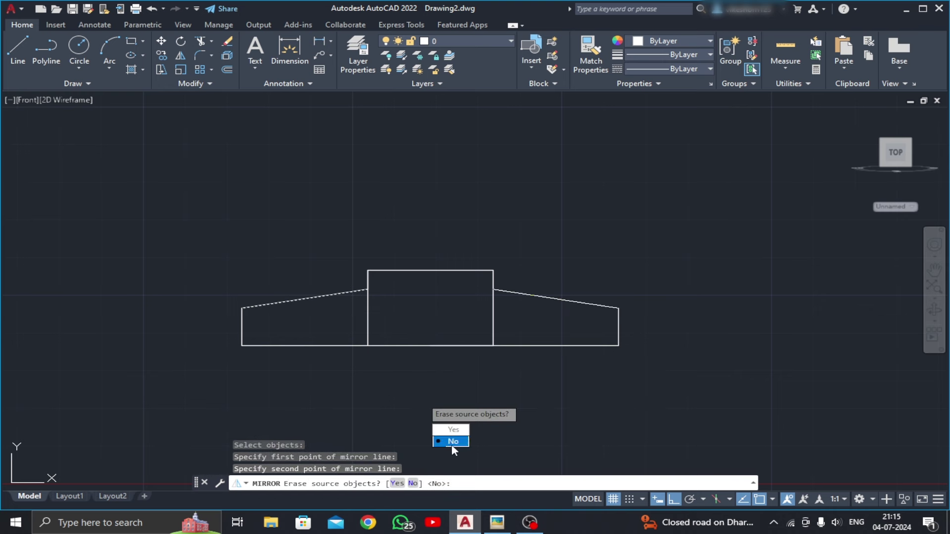
left_click(453, 445)
Delete the block's bottom edge and trim both block sides below the slopes.
left_click(453, 346)
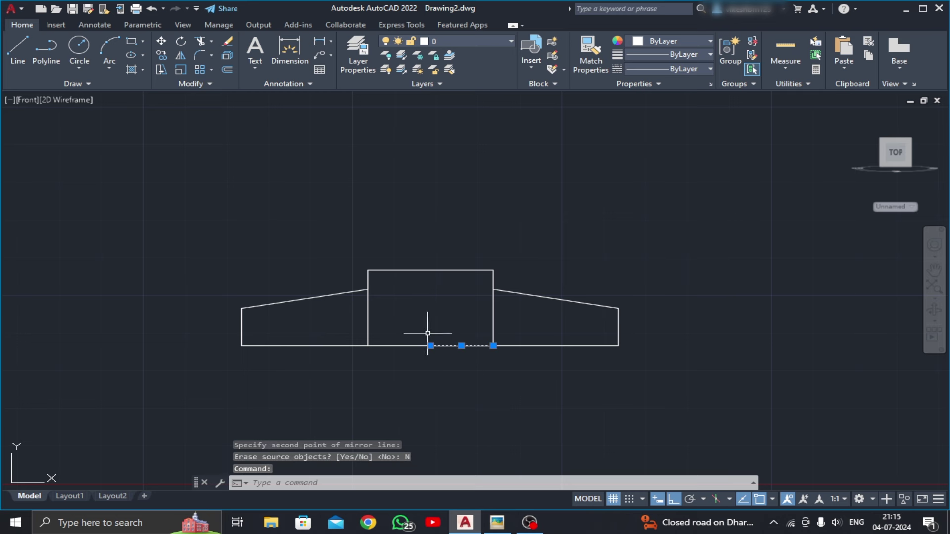
left_click(227, 41)
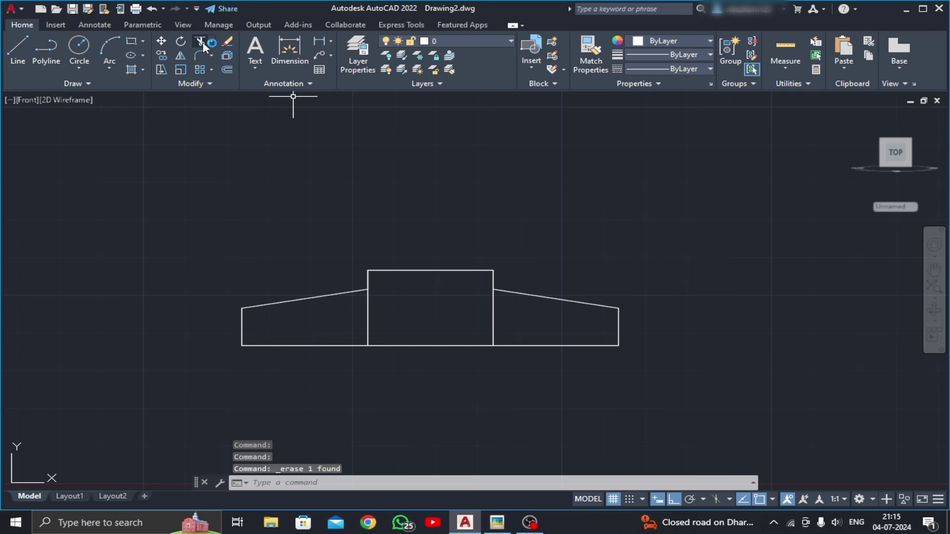
left_click(201, 42)
left_click(368, 308)
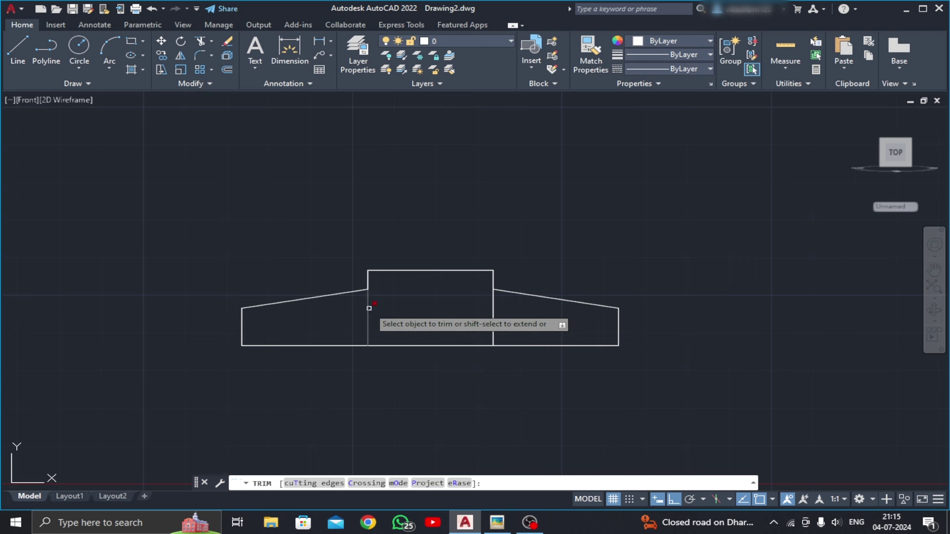
left_click(493, 314)
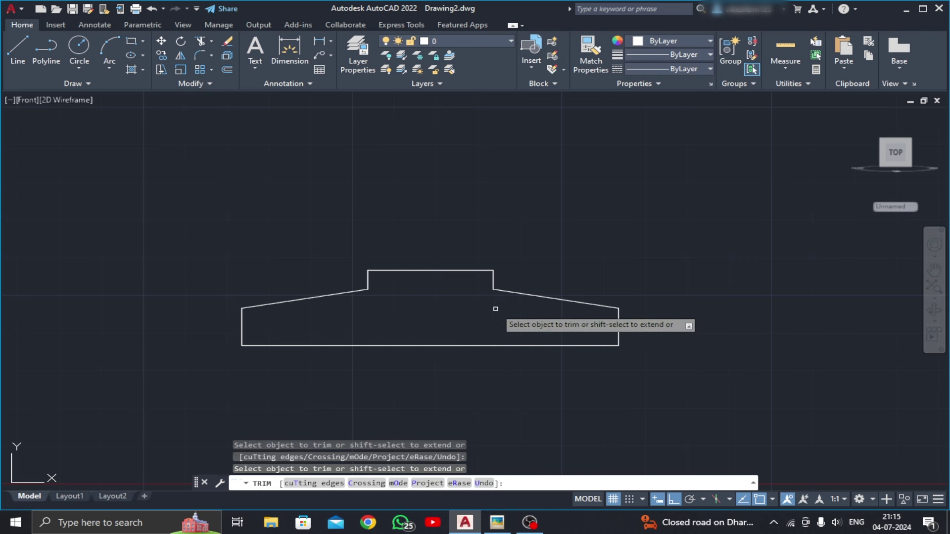
key("Escape")
middle_click_drag(348, 316, 351, 318)
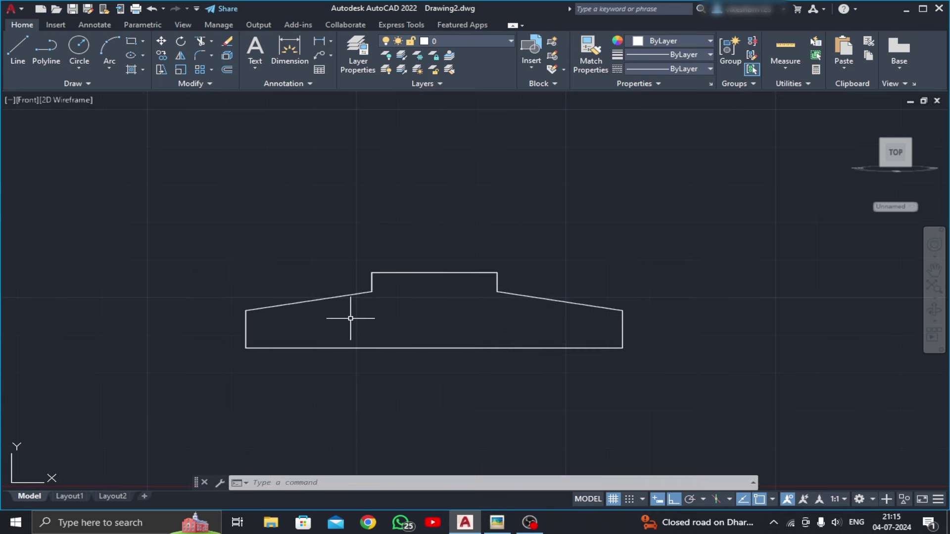
Join all the stepped profile lines into a single closed polyline.
left_click(209, 94)
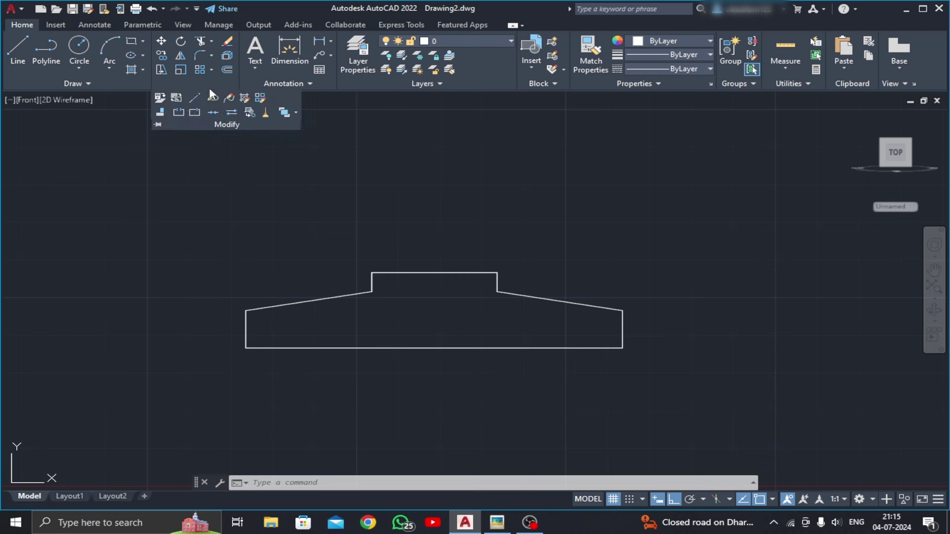
left_click(210, 116)
left_click(653, 230)
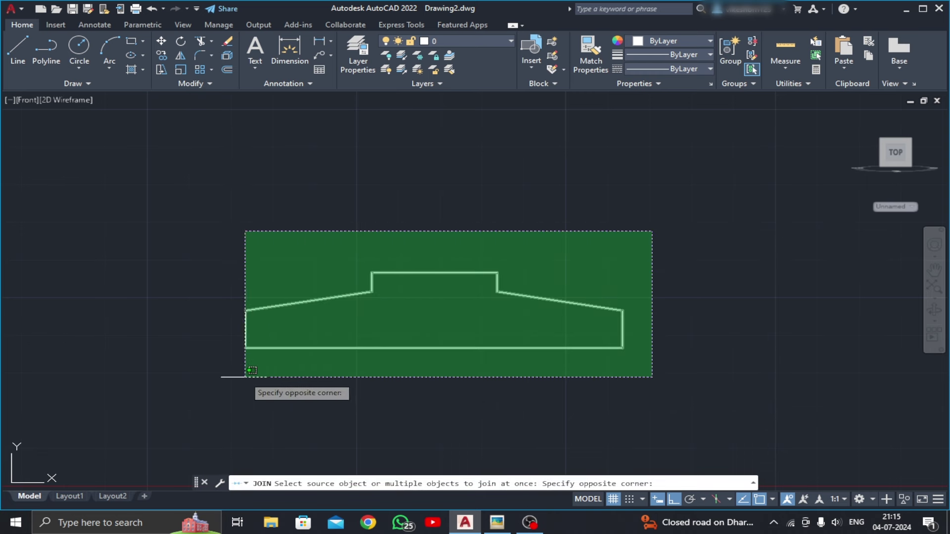
left_click(236, 378)
key("Return")
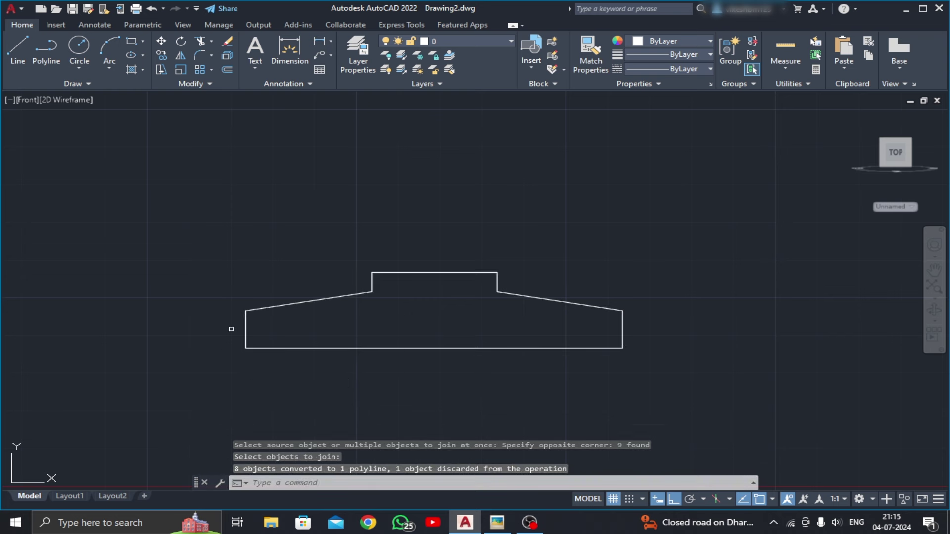
left_click(30, 103)
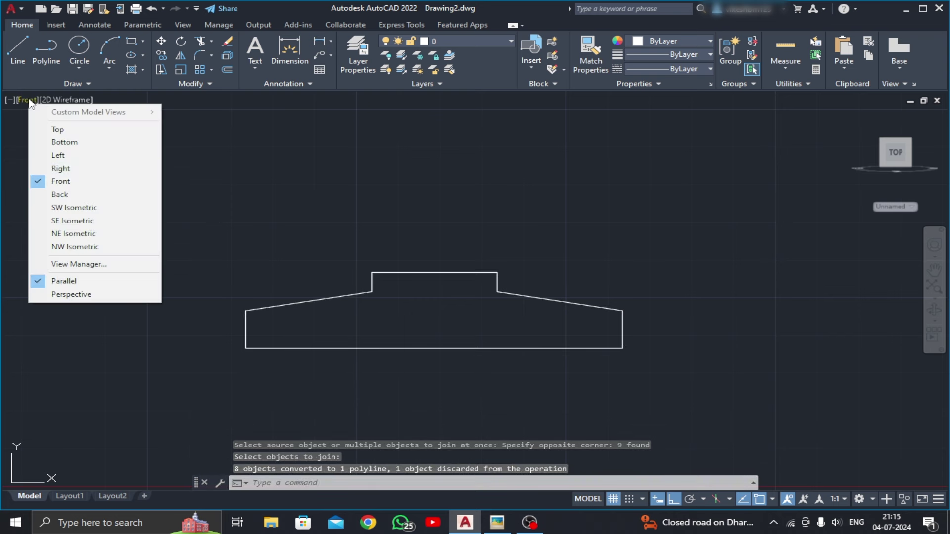
Show the profile in SW Isometric with the grid off and the 3D Modeling workspace active.
left_click(55, 206)
scroll(314, 291, "down", 2)
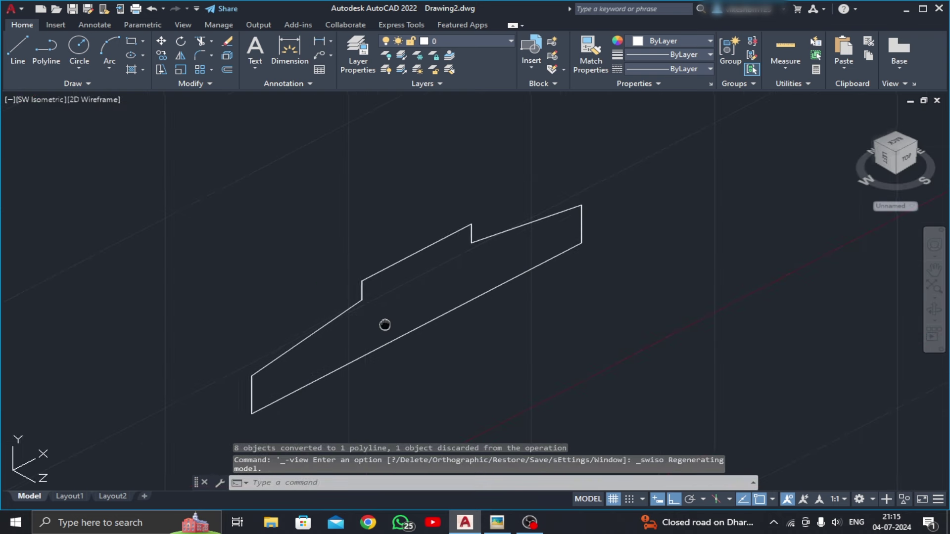
middle_click_drag(384, 325, 412, 319)
left_click(613, 499)
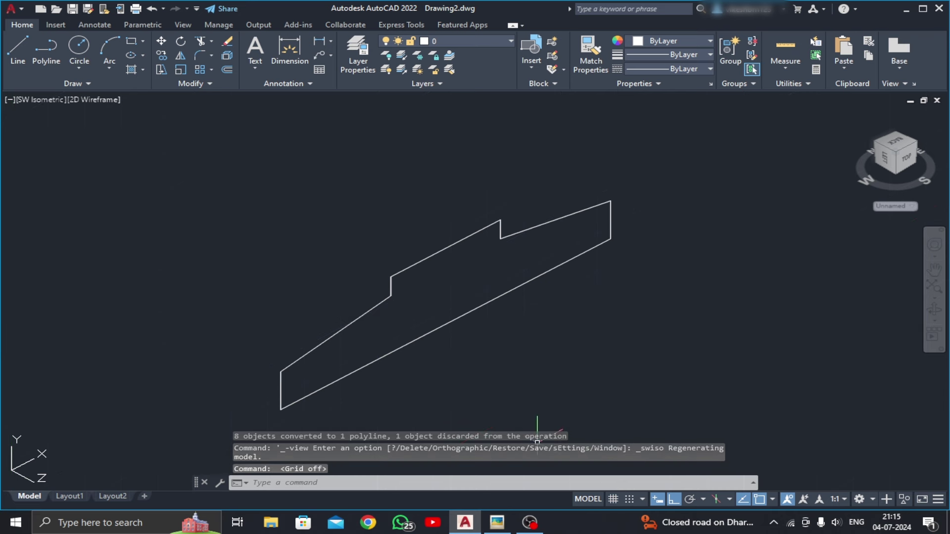
left_click(873, 499)
left_click(872, 426)
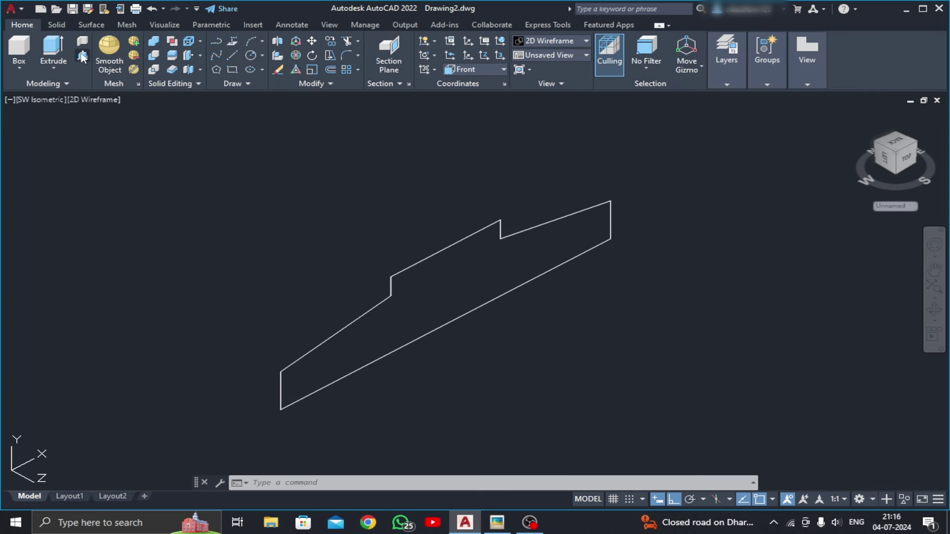
Press/pull the stepped profile 45 units into a solid.
left_click(83, 56)
left_click(418, 300)
type("45")
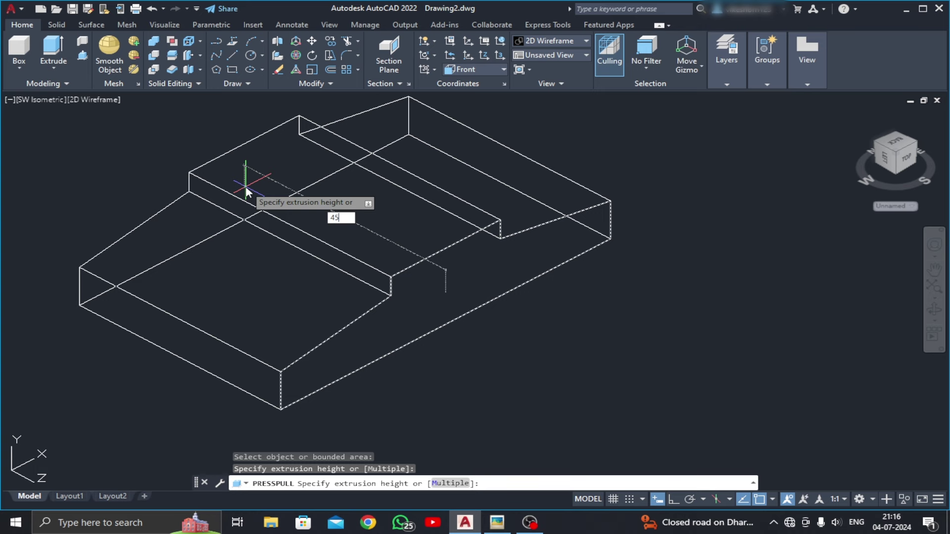
key("Return")
key("Return")
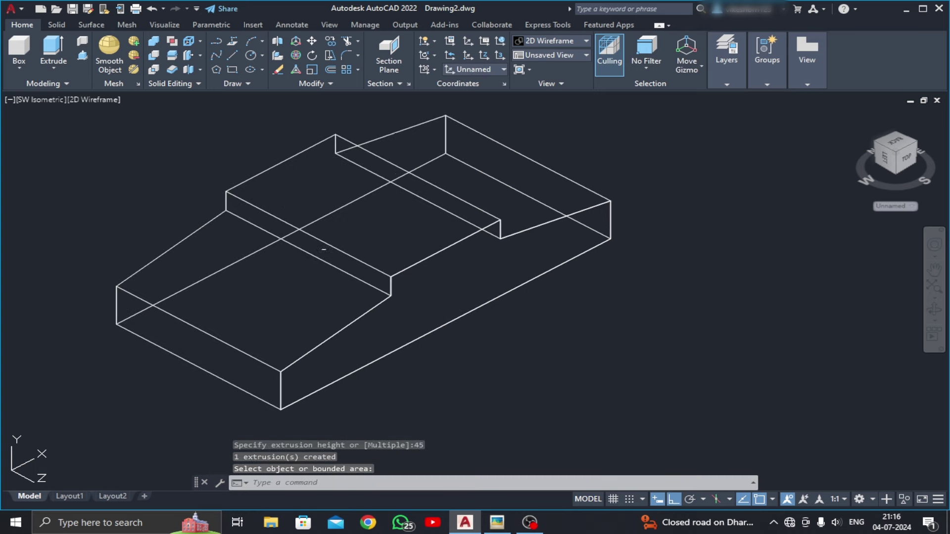
middle_click_drag(345, 280, 363, 297)
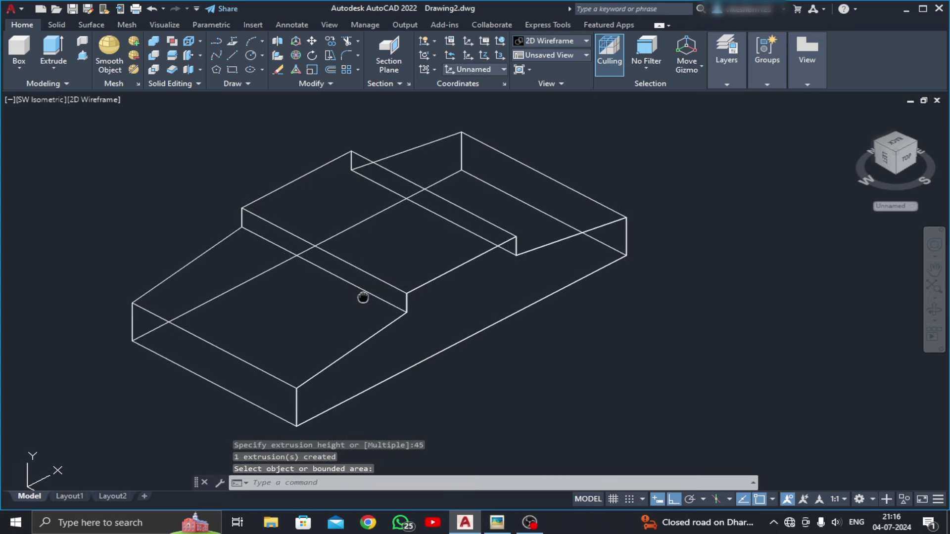
View the solid from the Back, zoomed out, and bring up the reference drawing.
left_click(32, 103)
left_click(67, 193)
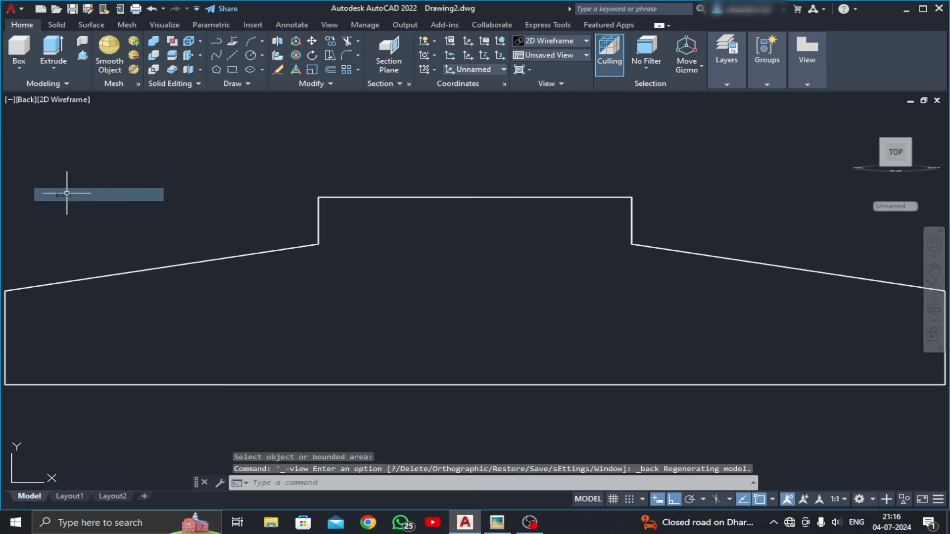
scroll(288, 259, "down", 4)
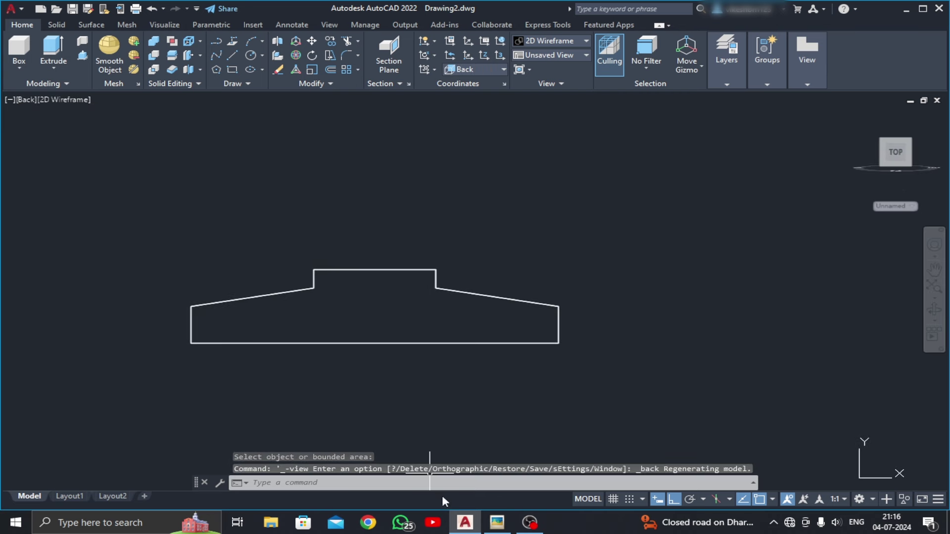
left_click(497, 523)
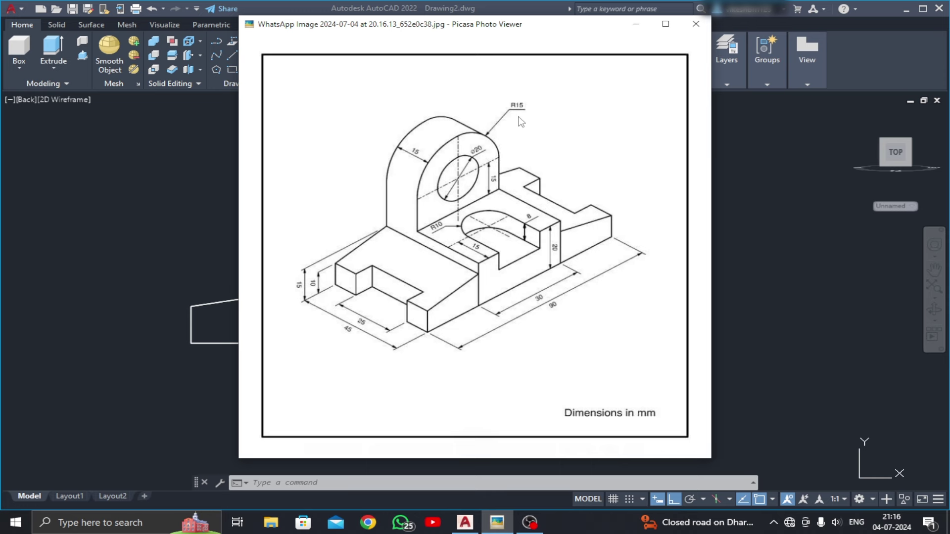
Draw a radius-15 circle centred 15 units above the raised step's midpoint.
left_click(632, 24)
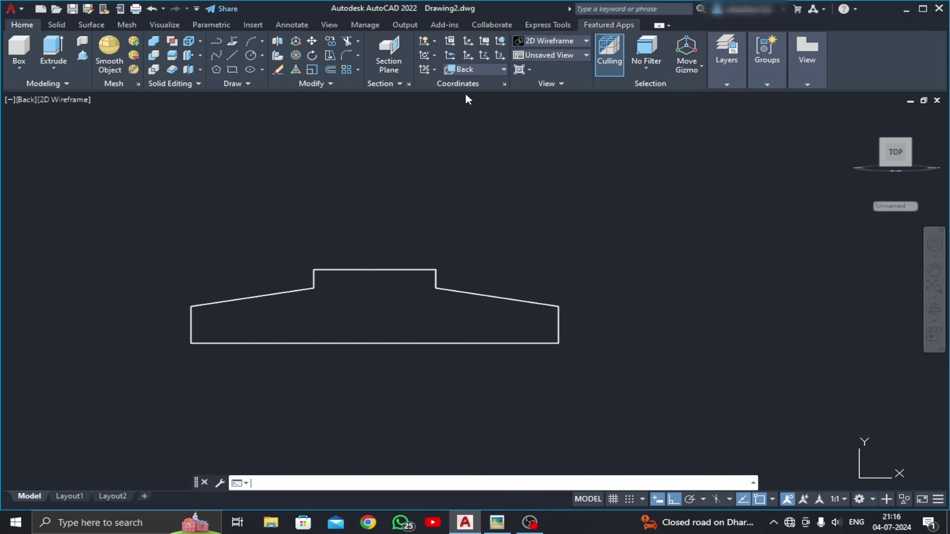
left_click(253, 55)
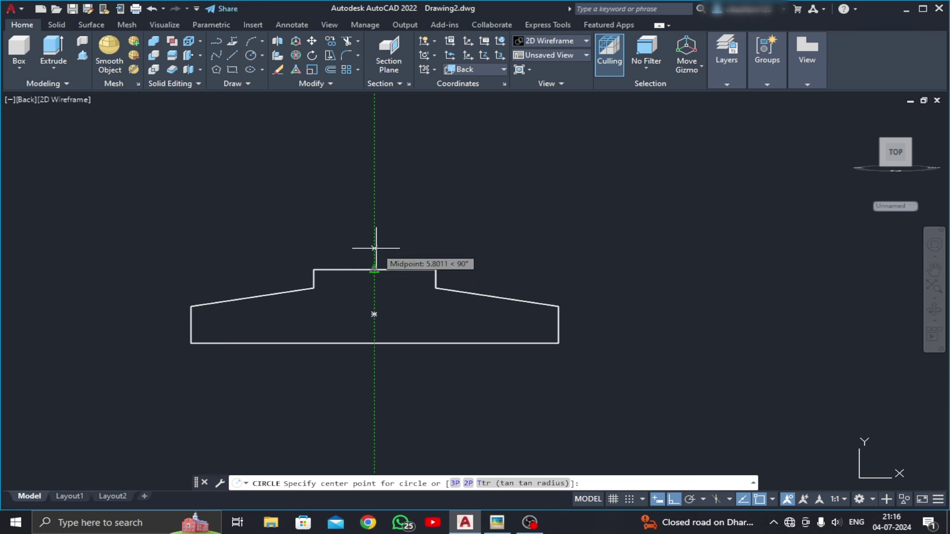
type("15")
key("Return")
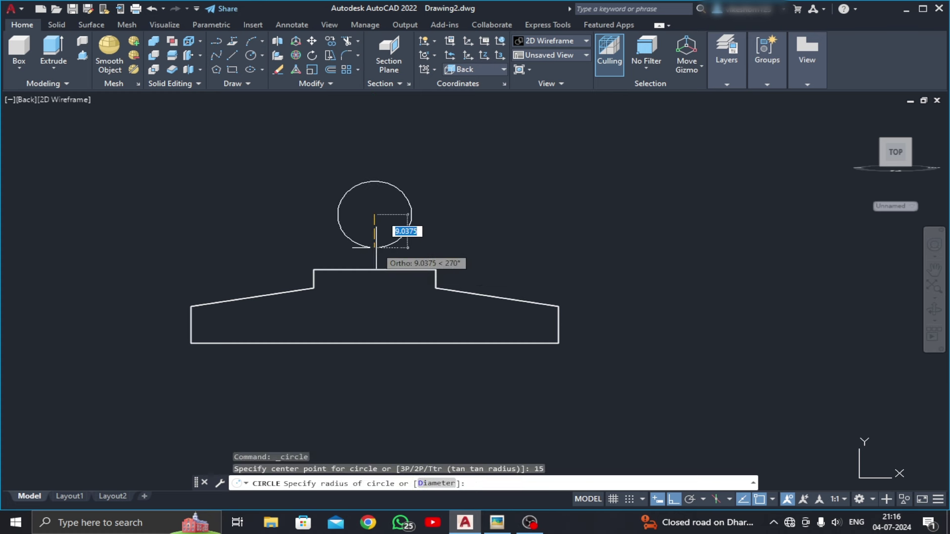
type("15")
key("Return")
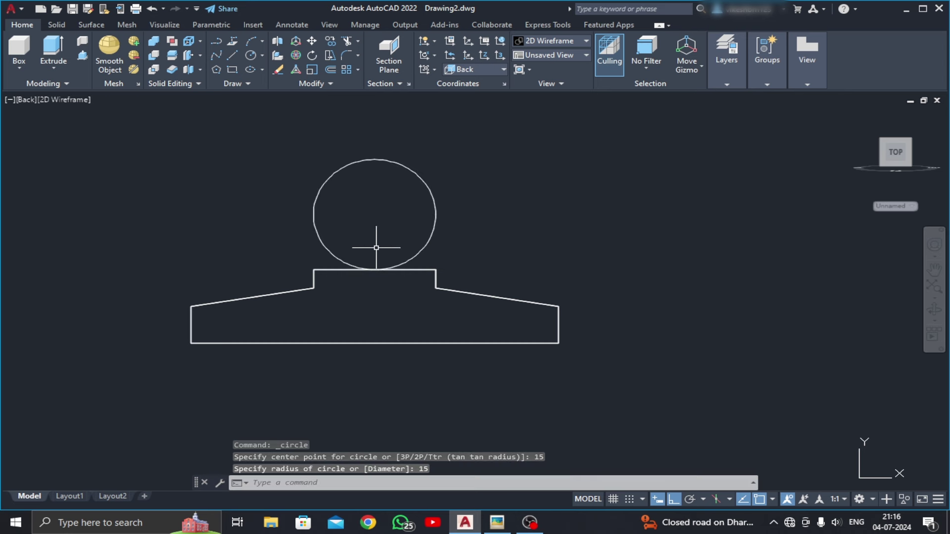
Draw the lug frame from the circle's left quadrant: 15 down, 30 right, 15 up.
left_click(235, 56)
left_click(313, 215)
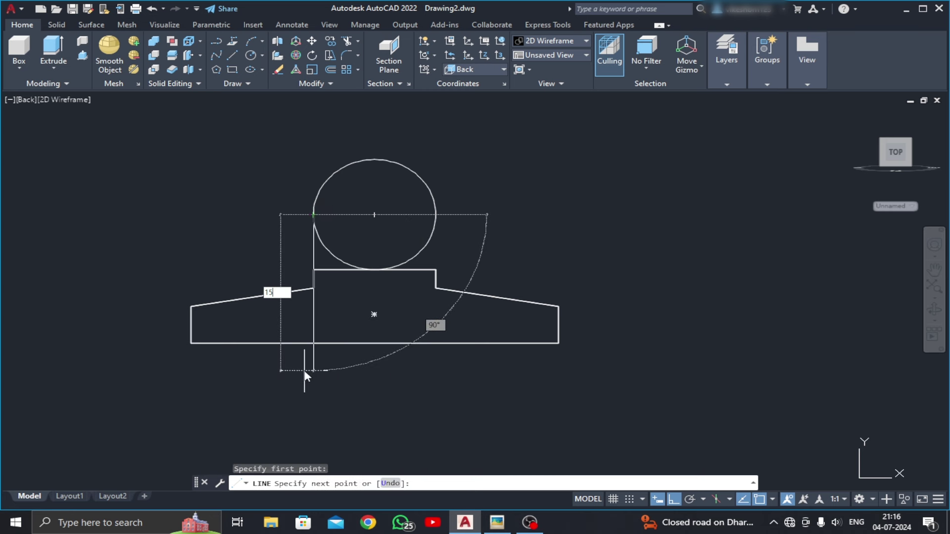
key("Return")
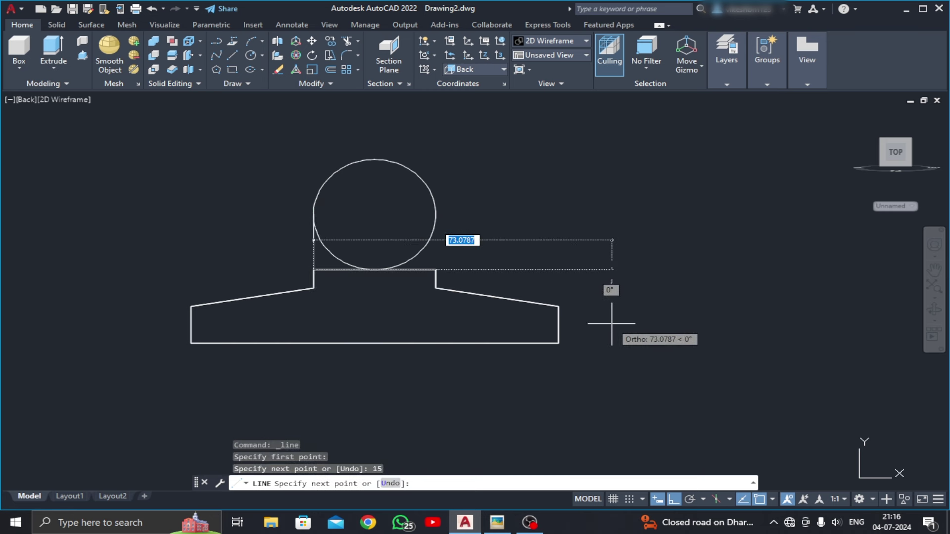
type("30")
key("Return")
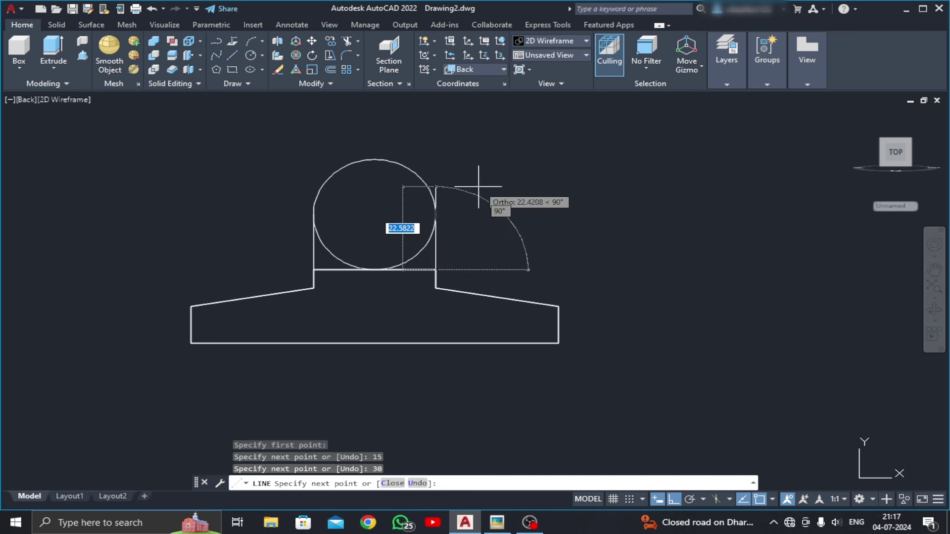
type("15")
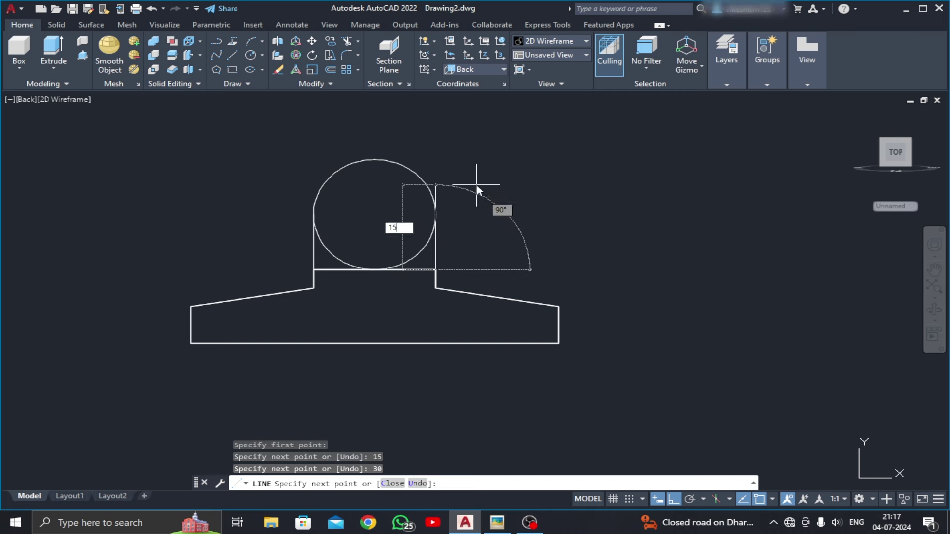
key("Return")
key("Escape")
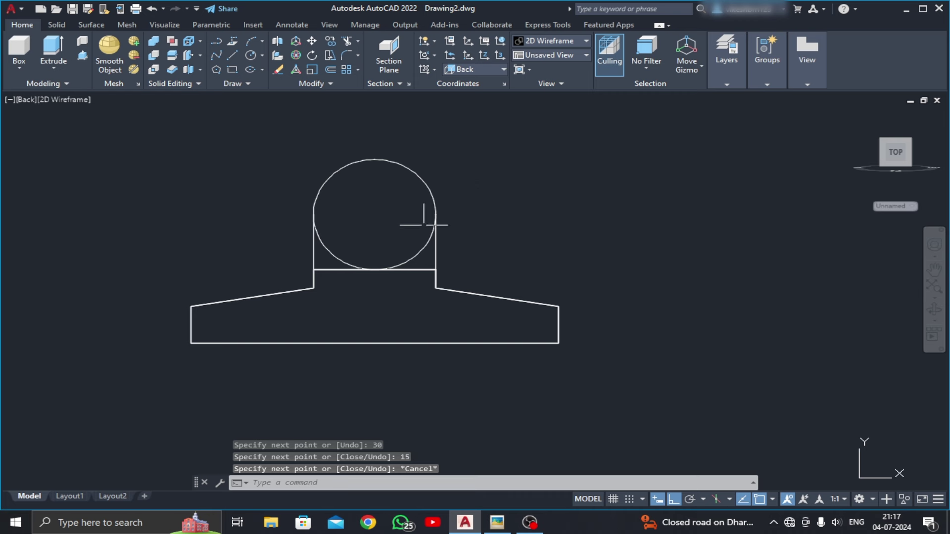
middle_click_drag(423, 224, 437, 240)
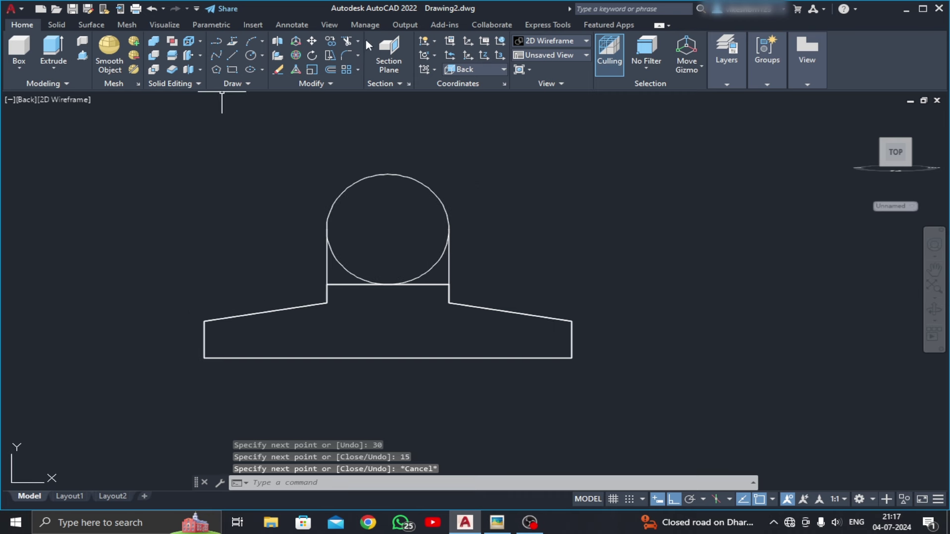
Trim away the circle's lower arc to leave a rounded arch.
left_click(347, 44)
left_click(337, 262)
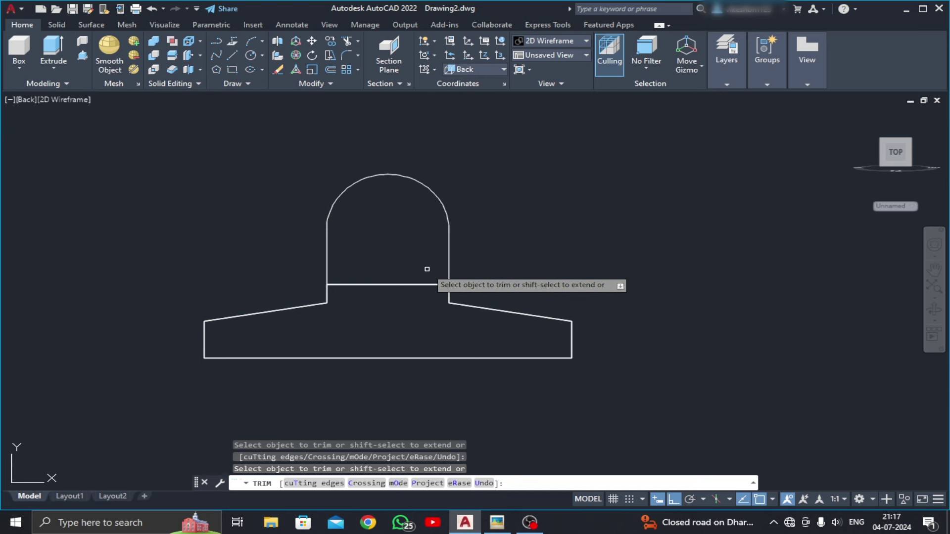
key("Return")
middle_click_drag(428, 256, 428, 260)
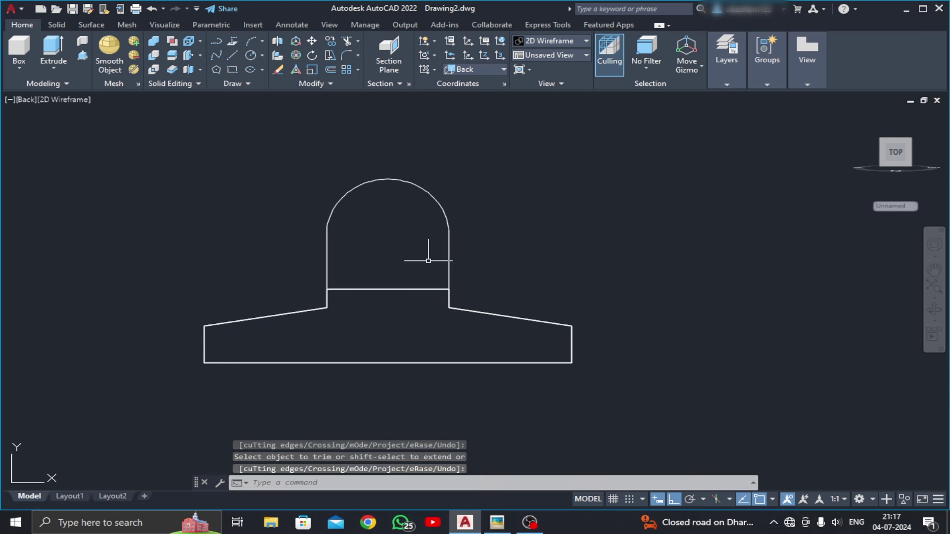
Add a radius-10 hole circle centred on the arc's centre.
left_click(251, 56)
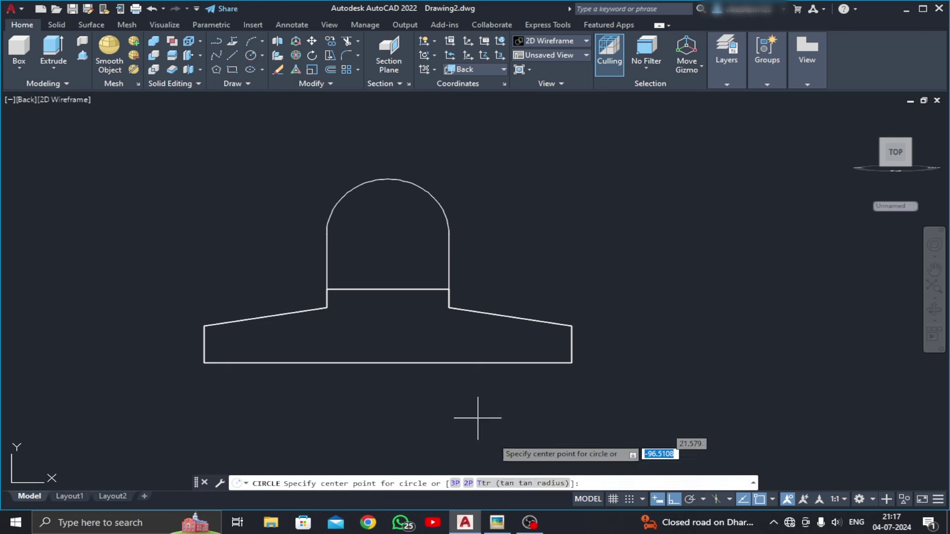
left_click(497, 522)
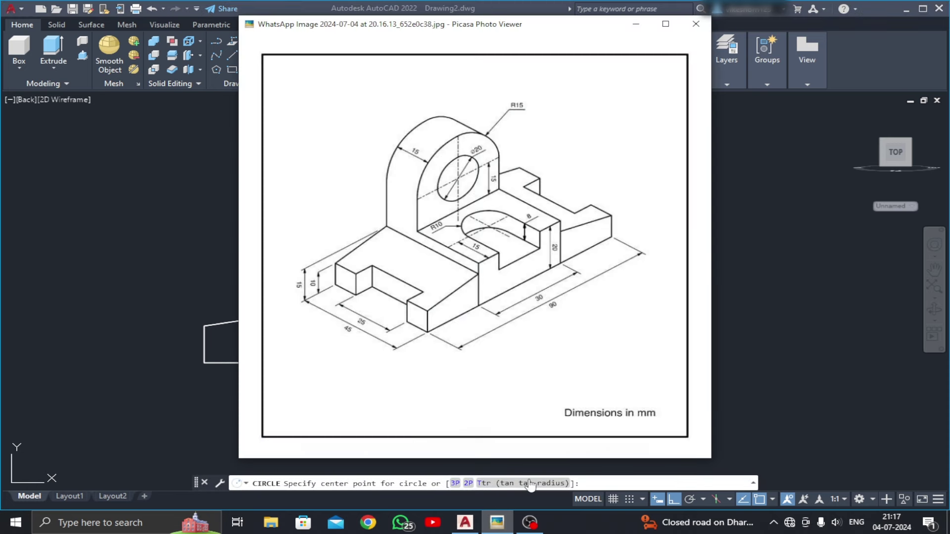
left_click(465, 523)
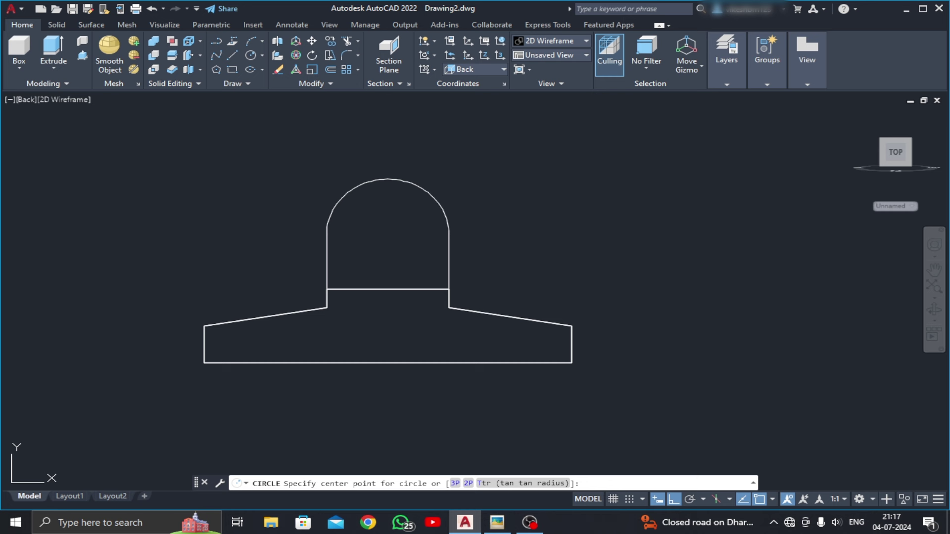
left_click(387, 234)
type("10")
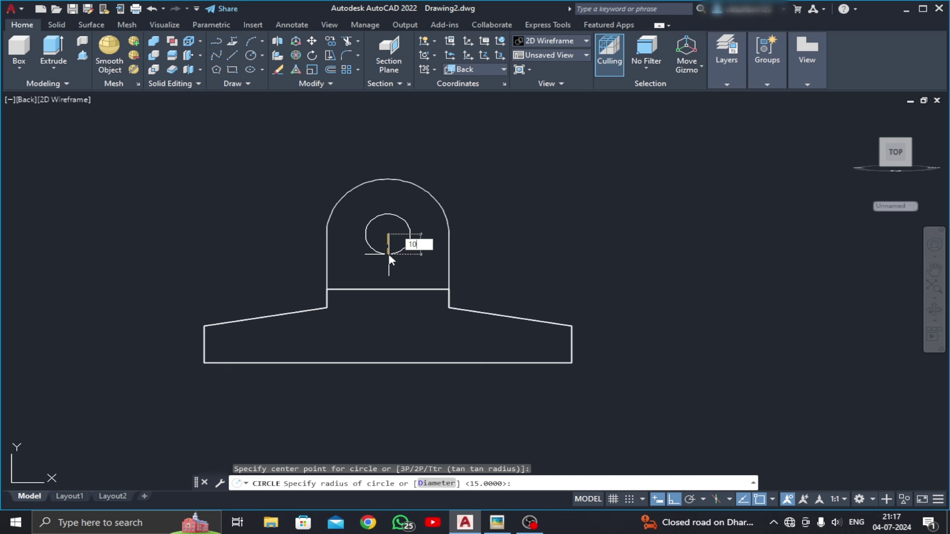
key("Return")
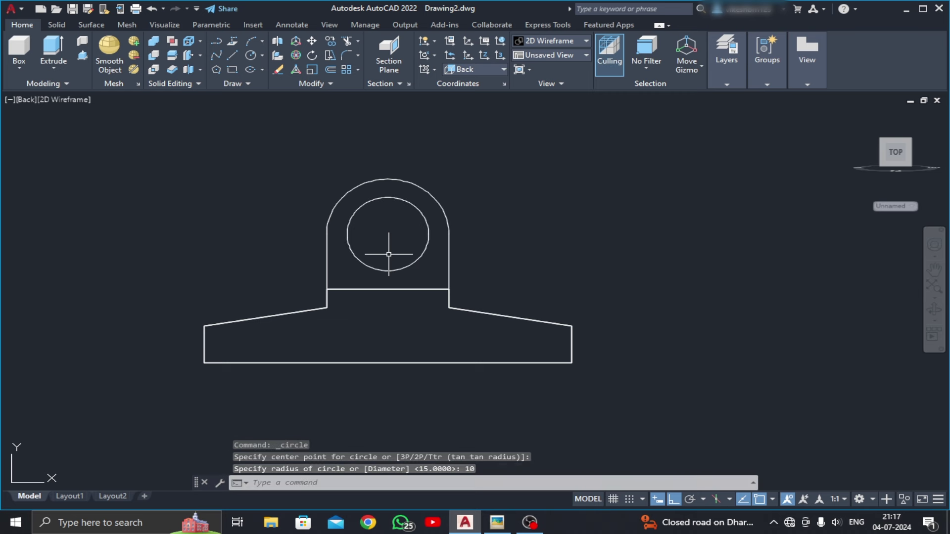
Join the lug's arch, sides and base line into one polyline, then view it in SW Isometric.
left_click(328, 84)
left_click(327, 114)
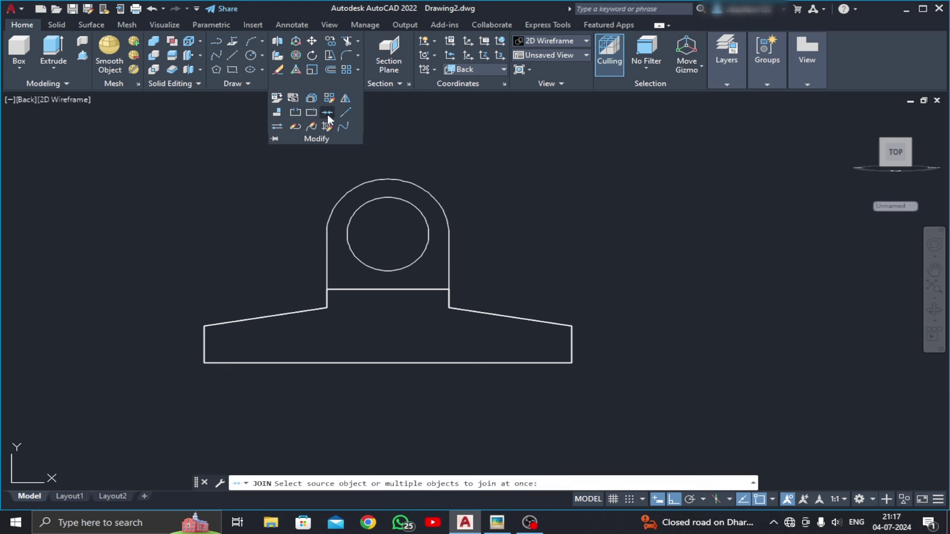
left_click(520, 153)
left_click(265, 272)
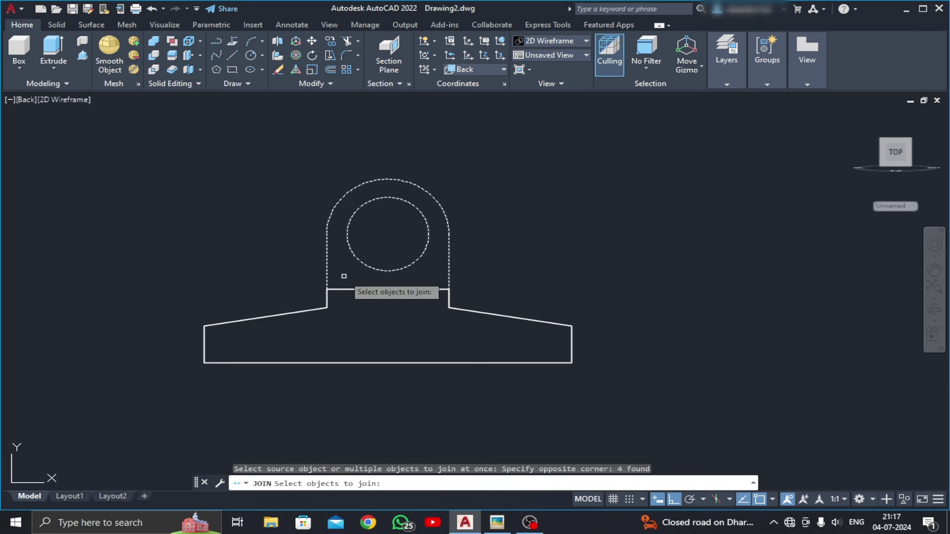
left_click(346, 285)
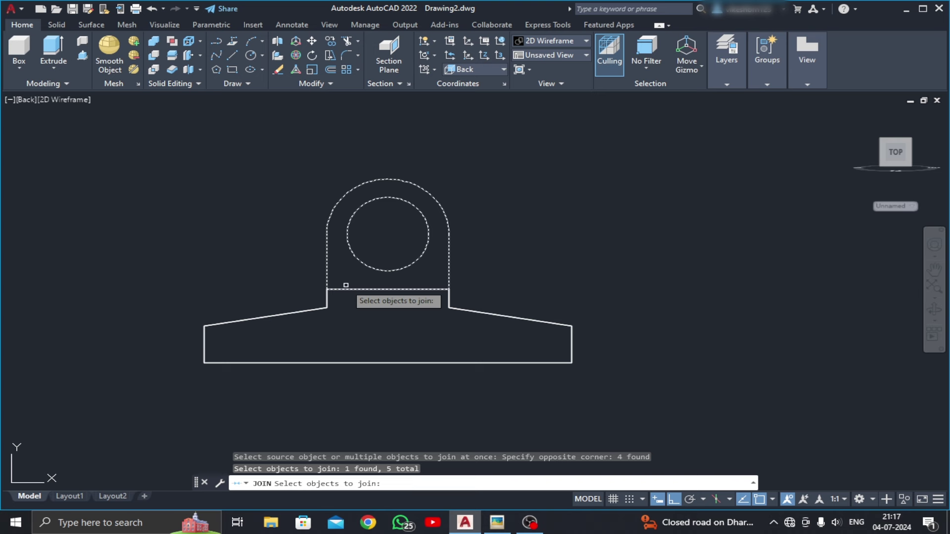
key("Return")
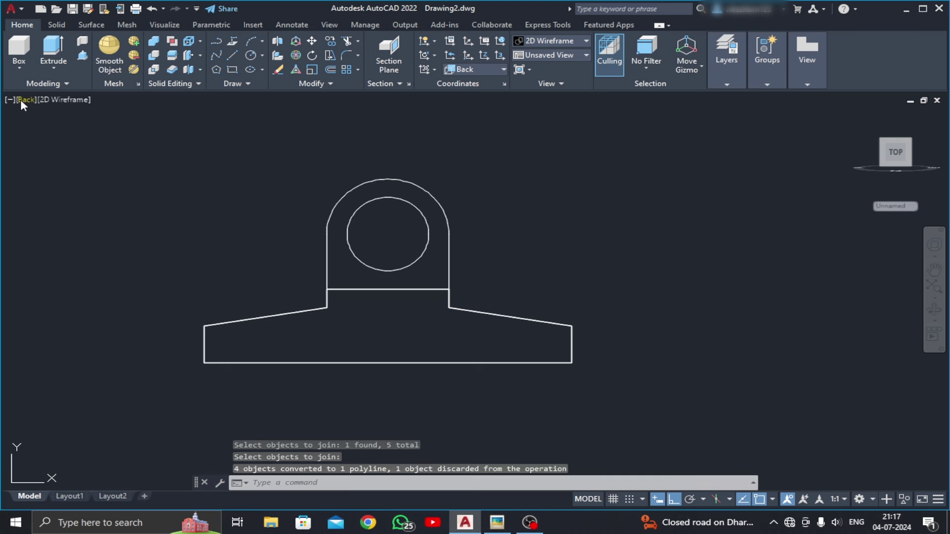
left_click(22, 99)
left_click(44, 209)
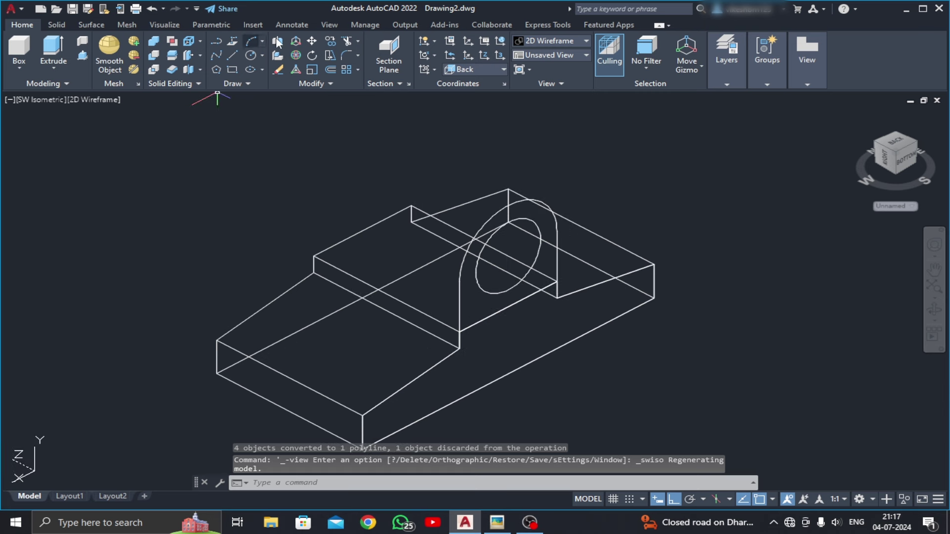
Move the arched lug outline and hole circle 45 units along the base.
left_click(313, 42)
left_click(525, 204)
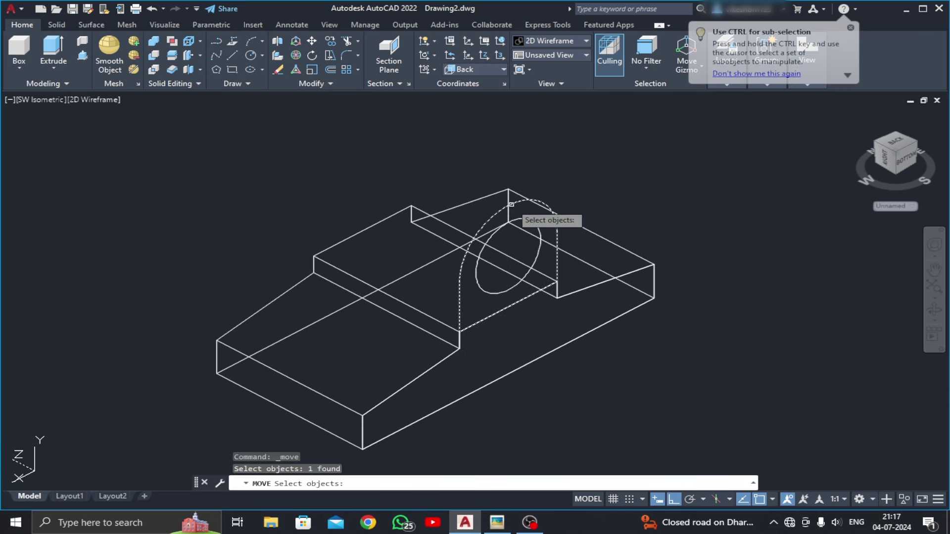
left_click(502, 228)
key("Return")
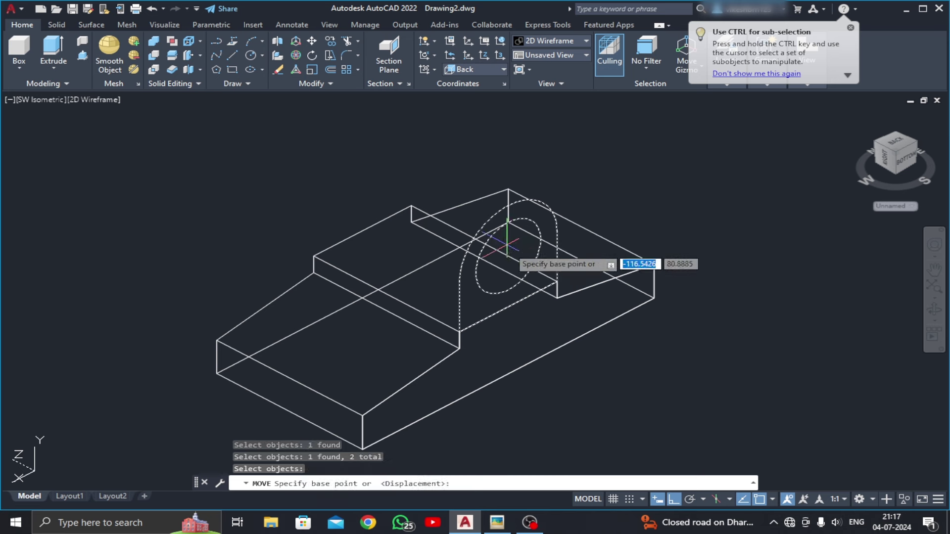
left_click(729, 403)
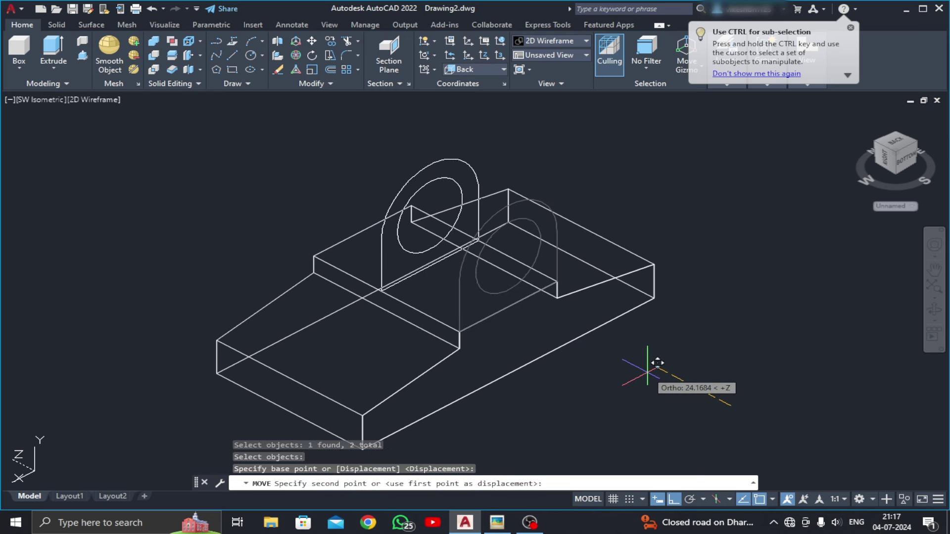
type("45")
key("Return")
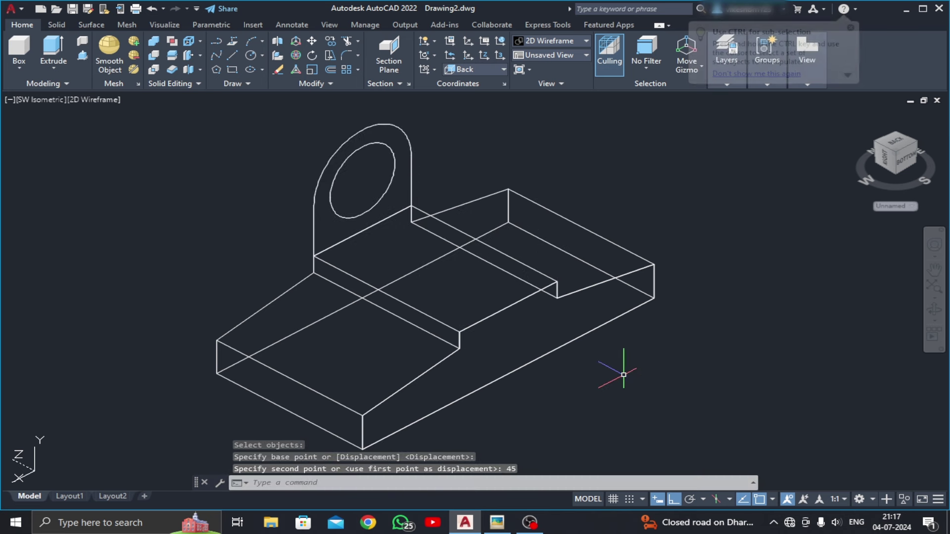
middle_click_drag(609, 382, 577, 359)
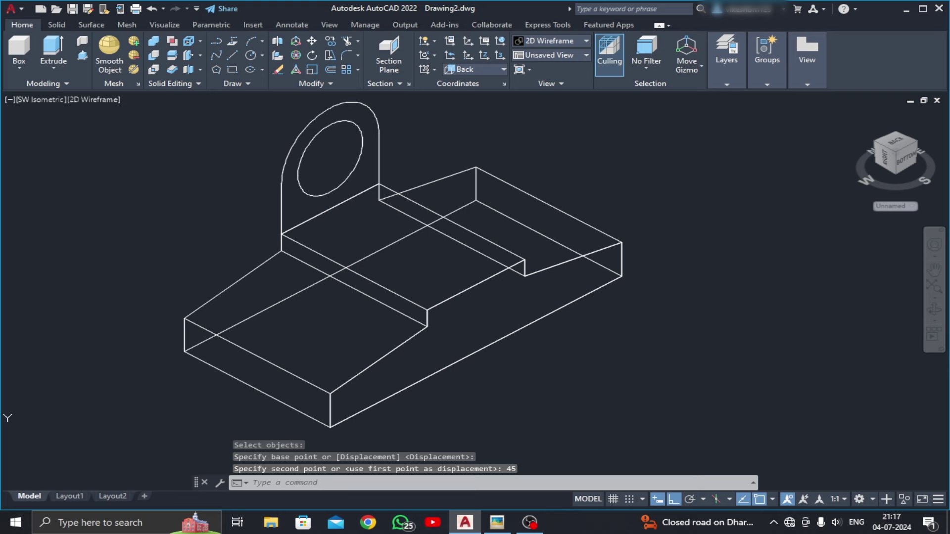
After checking the reference, move the hole circle up and away from the arch.
left_click(495, 524)
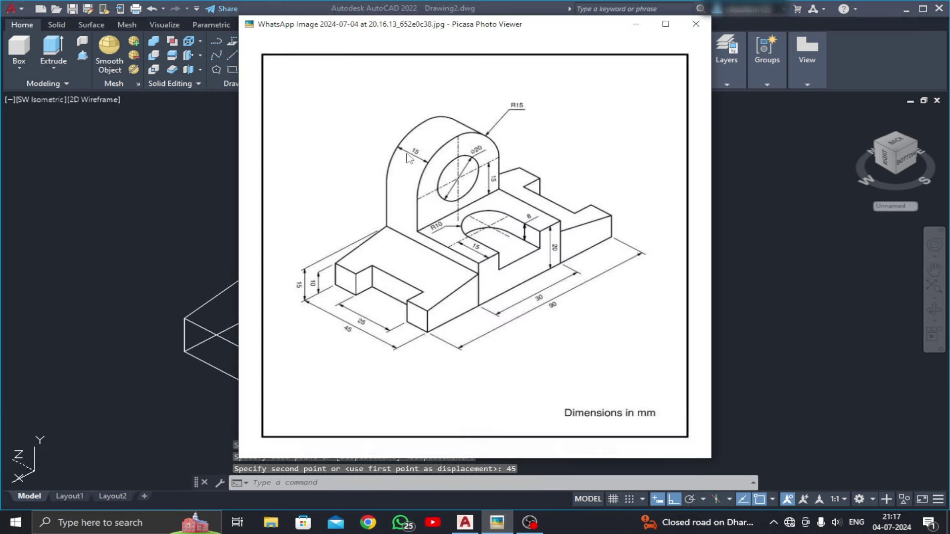
left_click(465, 522)
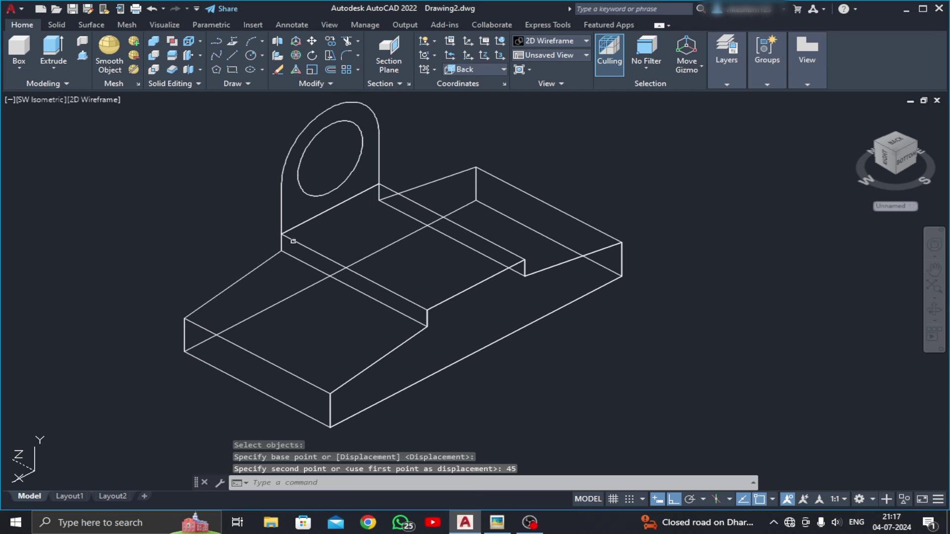
key("ctrl+shift+e")
key("Escape")
left_click(298, 177)
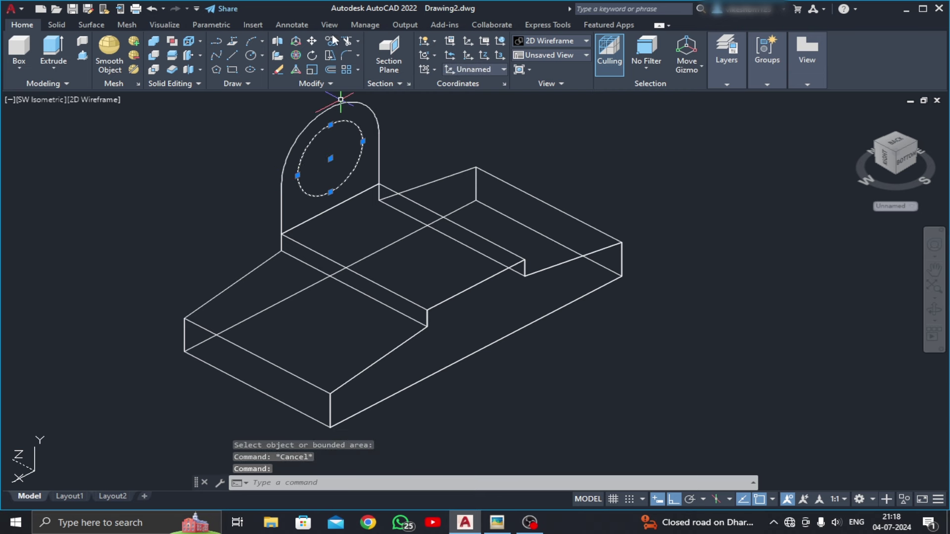
left_click(314, 45)
middle_click_drag(388, 228, 361, 280)
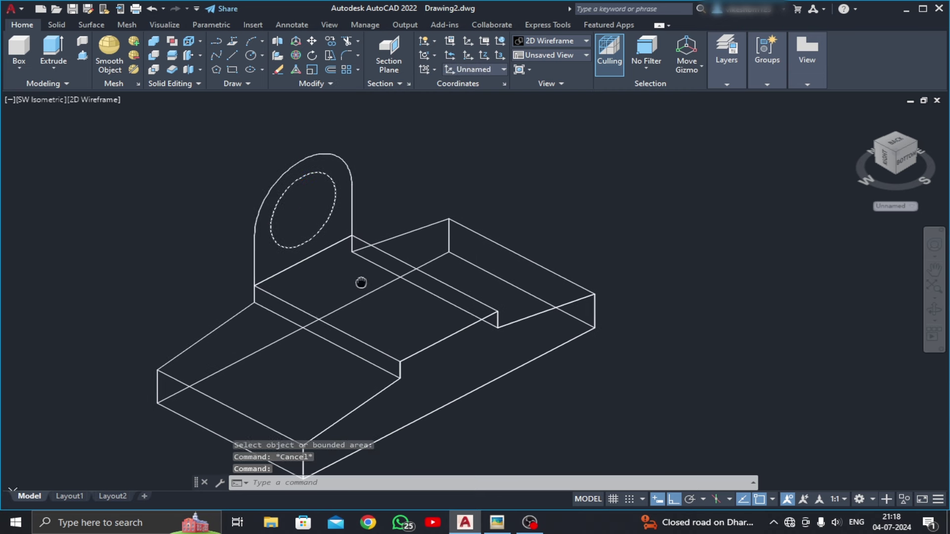
left_click(383, 154)
left_click(486, 138)
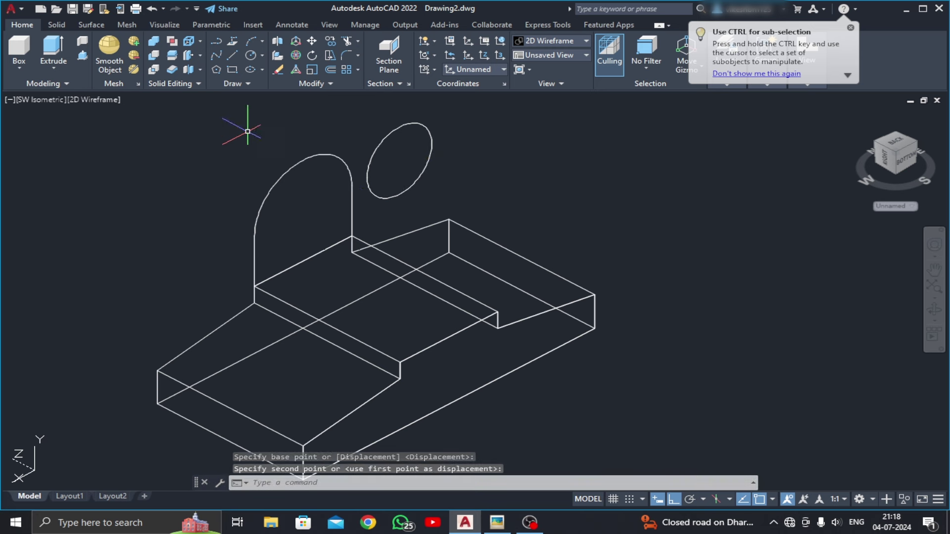
middle_click_drag(247, 207, 252, 211)
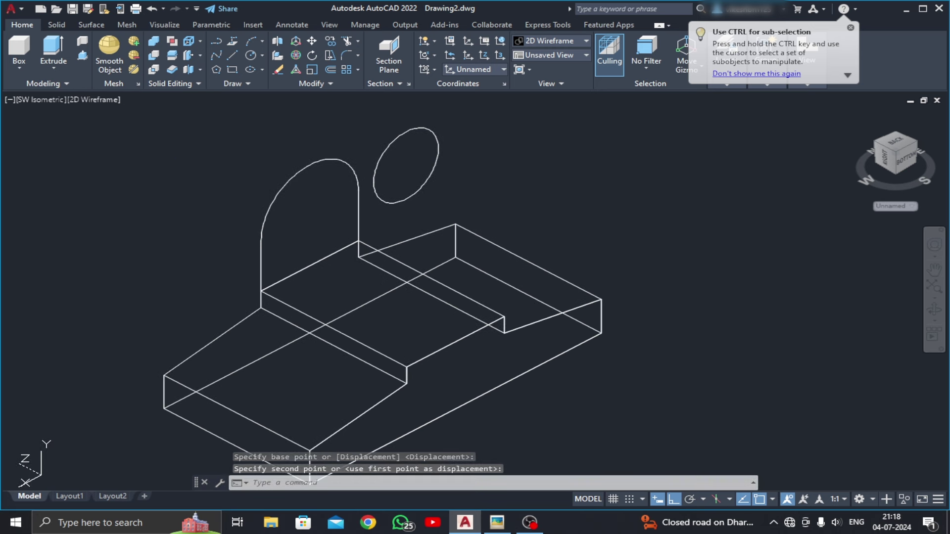
left_click(83, 56)
Press/pull the arched lug profile 15 units into a solid.
left_click(283, 184)
type("15")
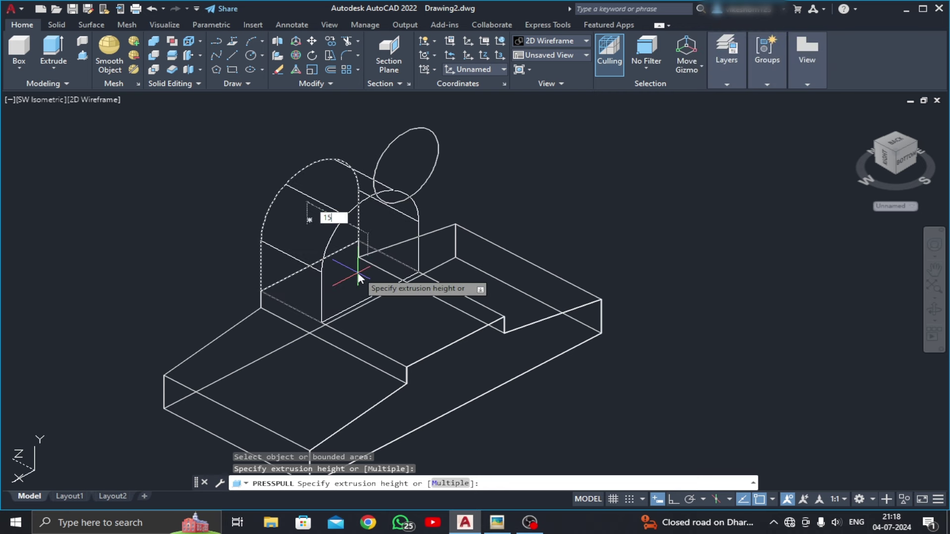
key("Return")
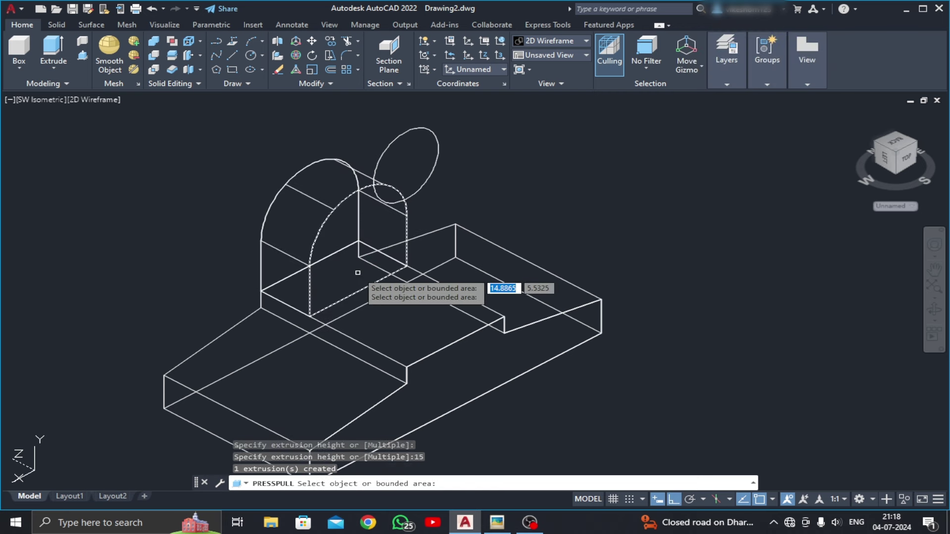
key("Escape")
scroll(361, 307, "down", 2)
scroll(385, 197, "down", 1)
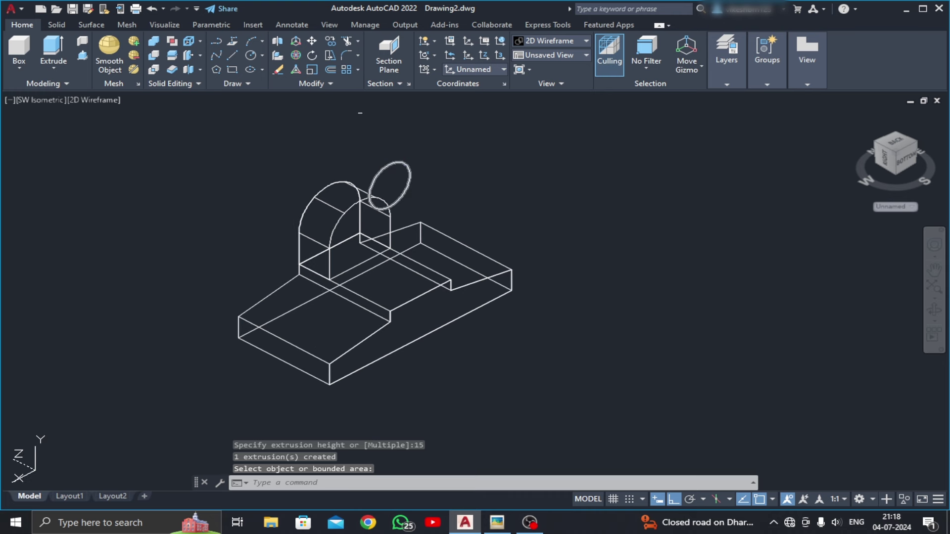
Move the hole circle from its centre back onto the lug's front face.
left_click(405, 164)
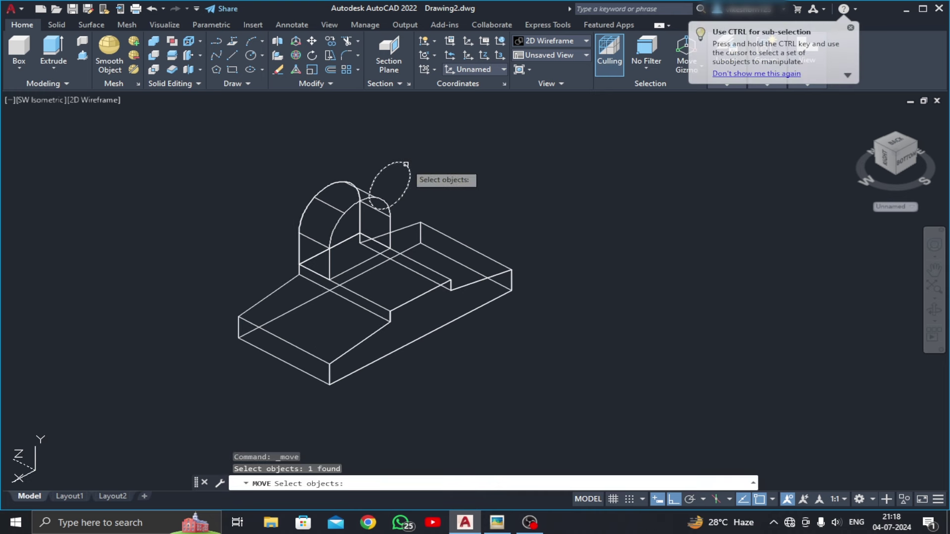
key("Return")
left_click(389, 186)
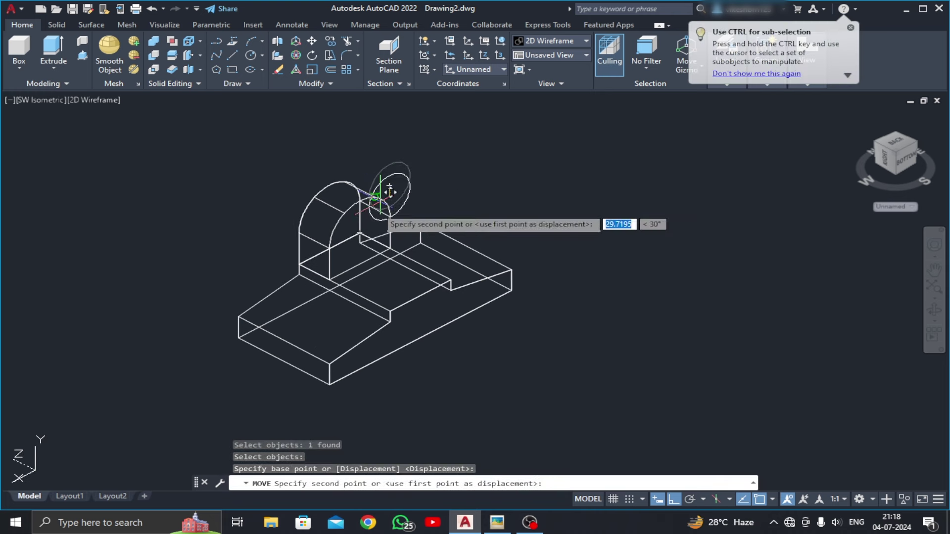
left_click(360, 216)
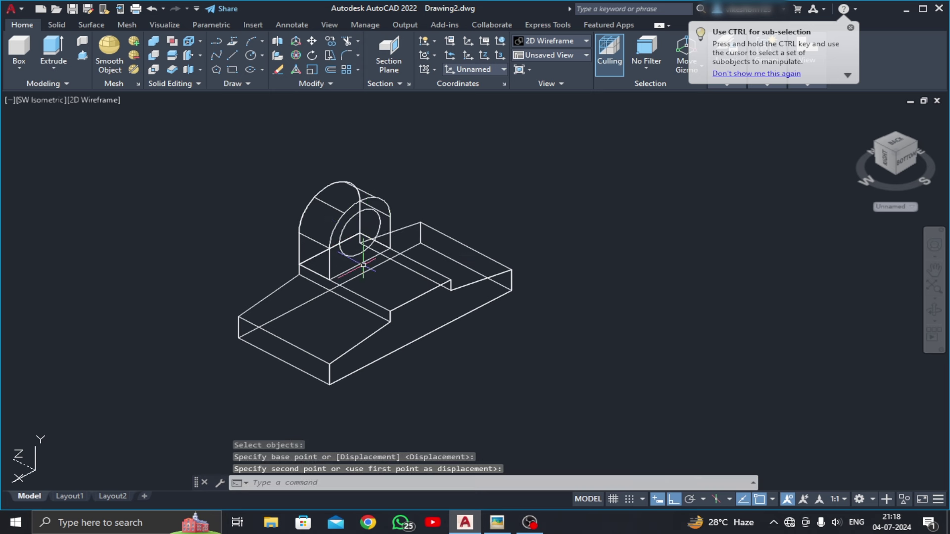
middle_click_drag(372, 289, 391, 284)
left_click(82, 55)
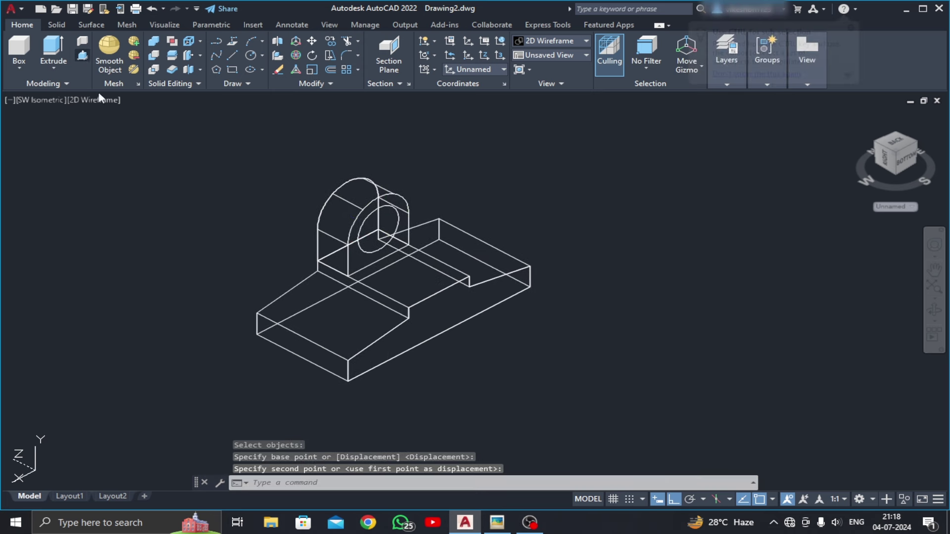
Press-pull the circle into a long cylinder running through the lug.
left_click(361, 229)
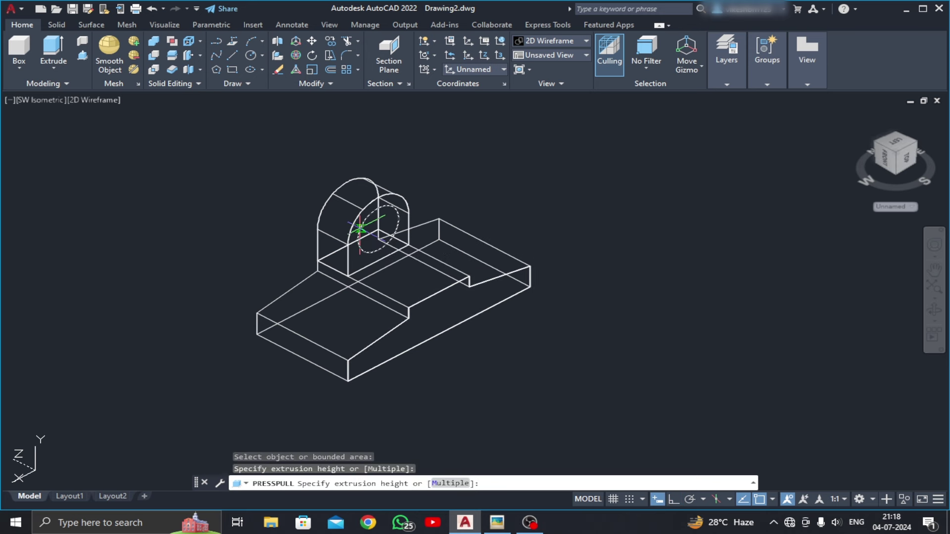
left_click(162, 160)
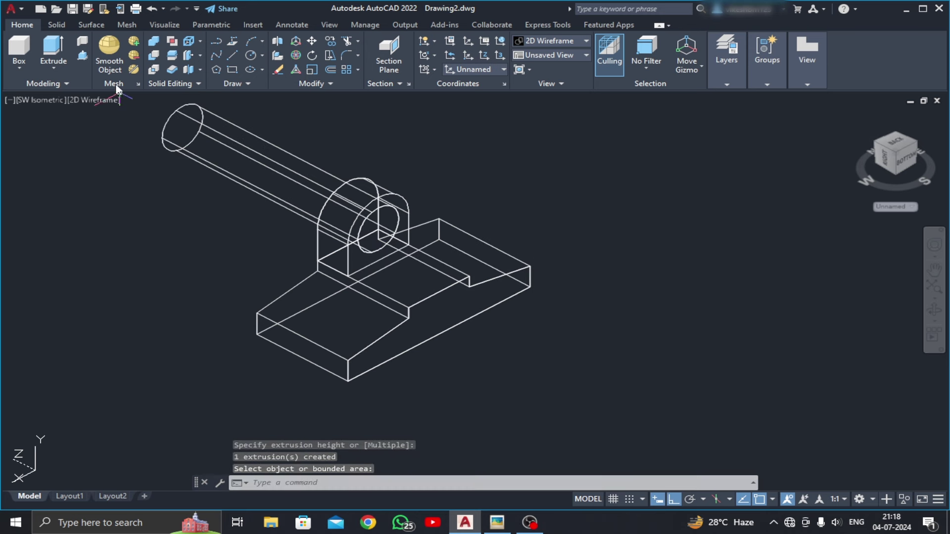
middle_click_drag(163, 202, 167, 207)
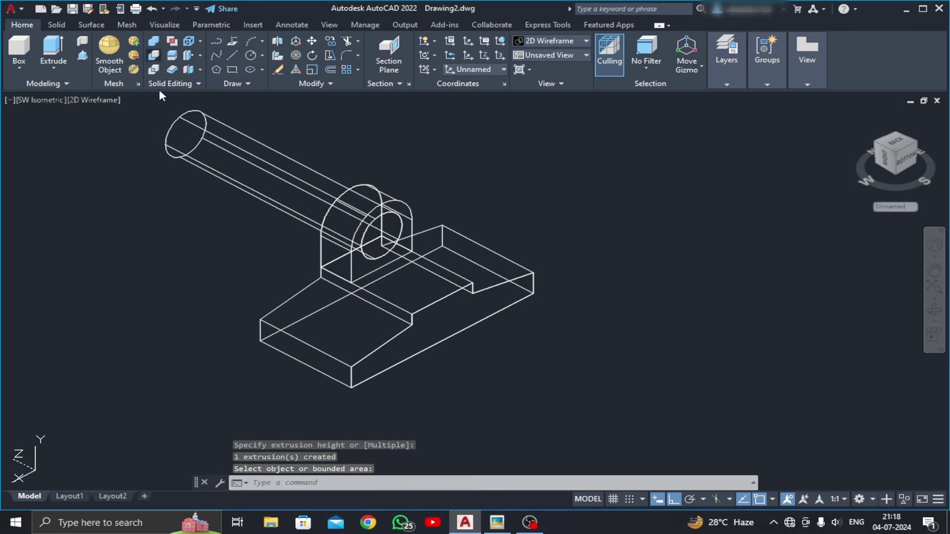
Subtract the cylinder from the arched lug, leaving a round through-hole.
left_click(349, 262)
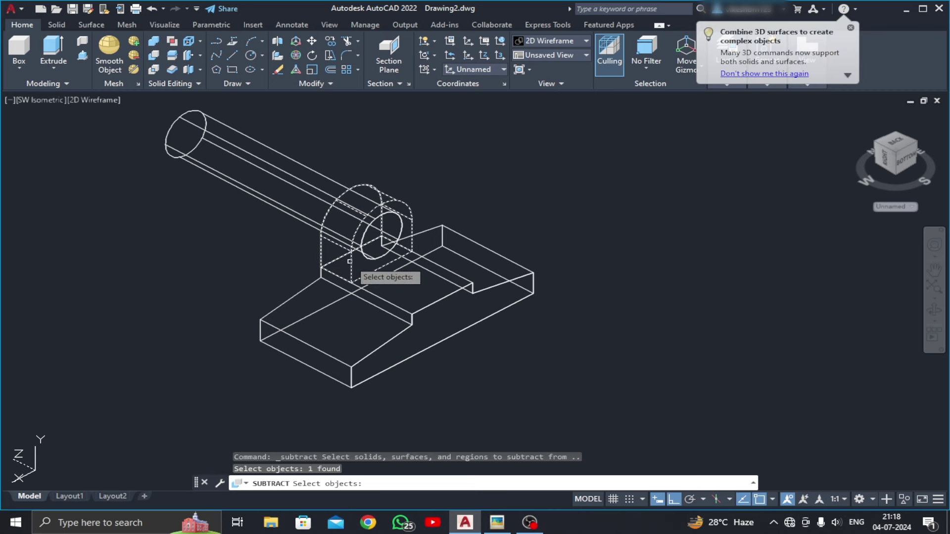
key("Return")
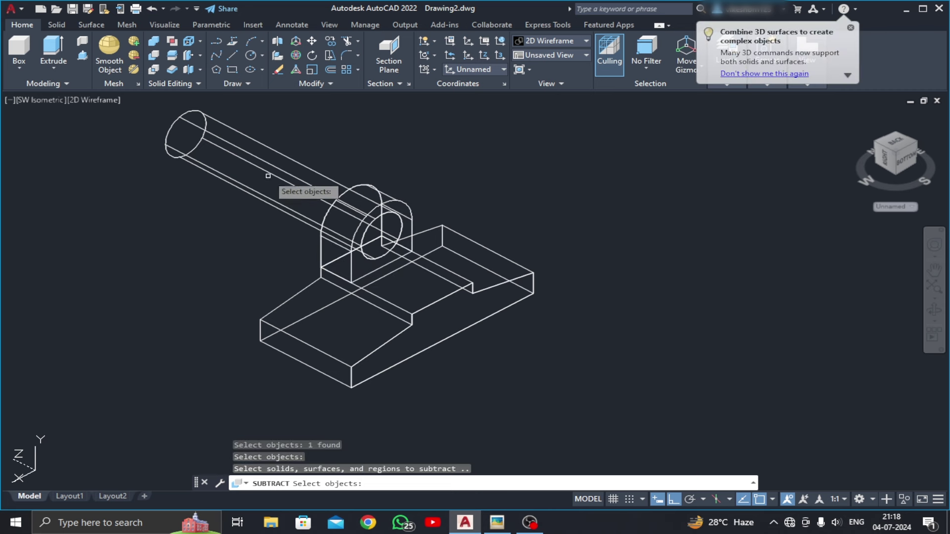
left_click(271, 174)
key("Return")
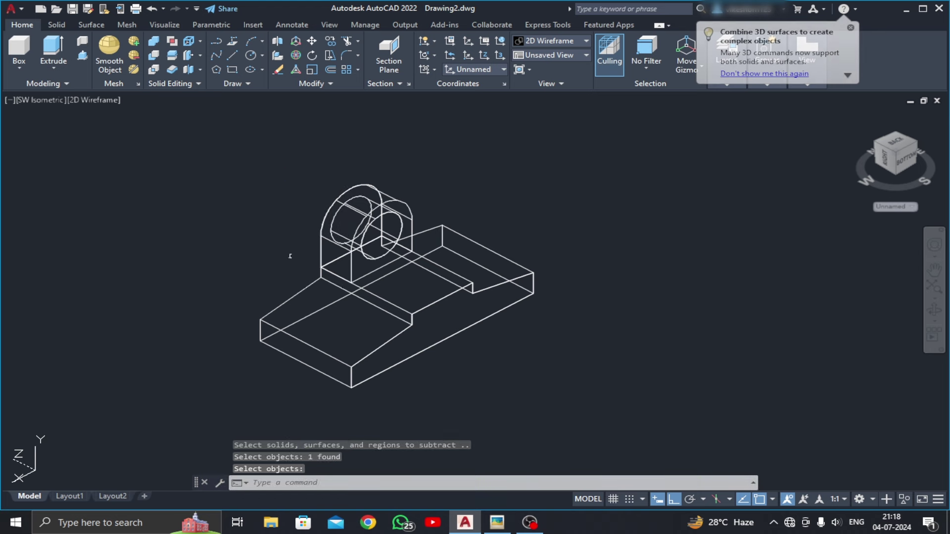
middle_click_drag(319, 297, 338, 302)
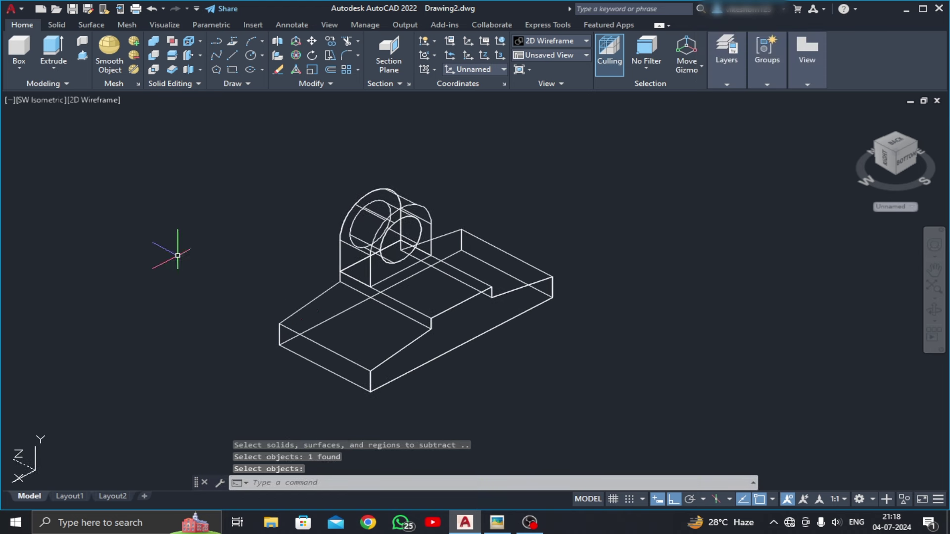
Switch to the Top view and check the reference drawing.
left_click(45, 99)
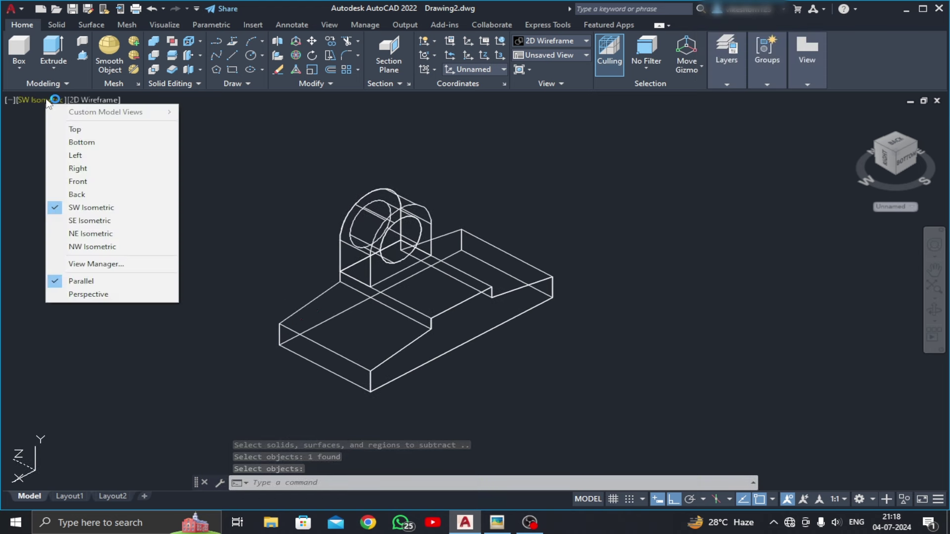
left_click(74, 130)
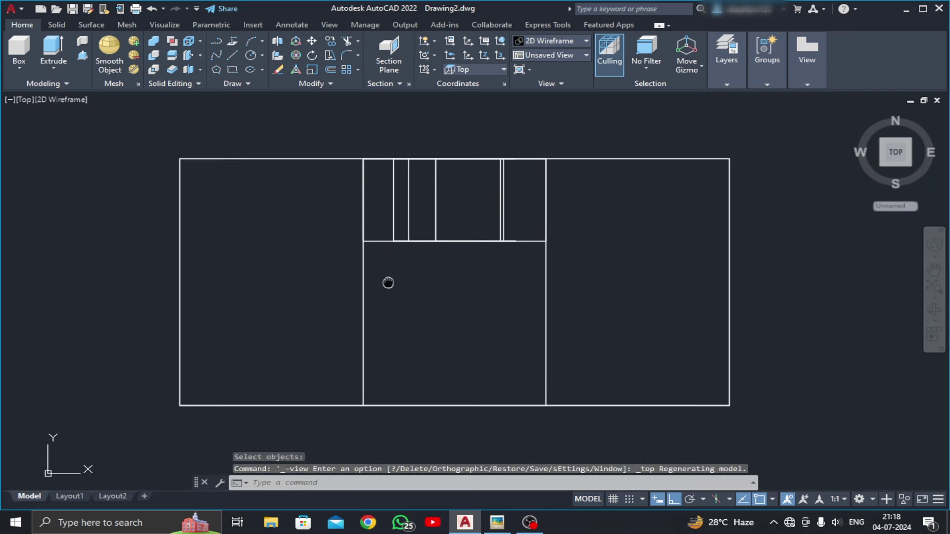
left_click(497, 522)
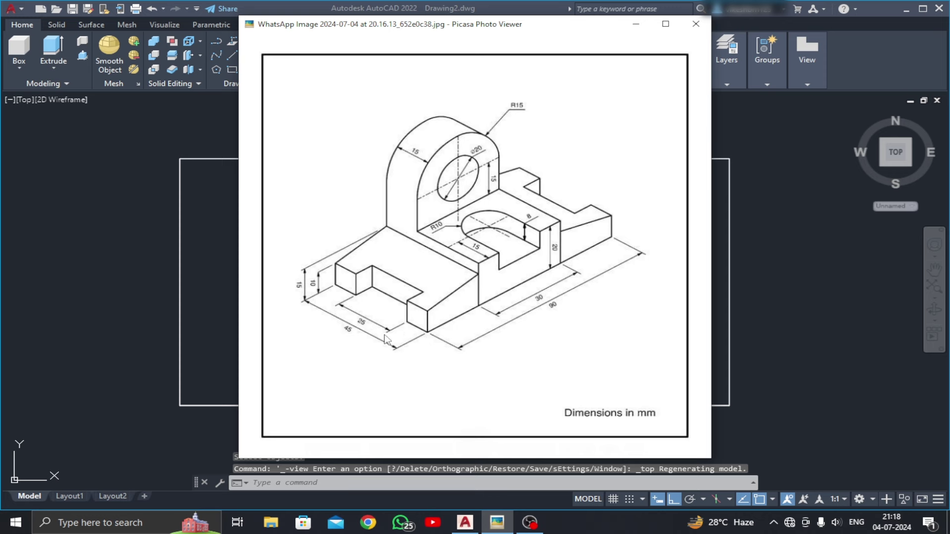
left_click(466, 523)
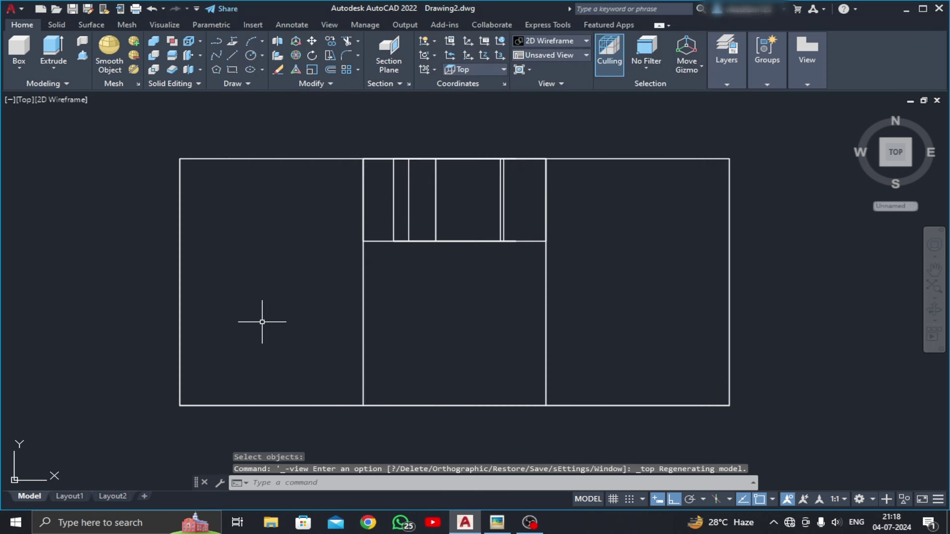
Draw the slot lines 12.5, 5, 25, 5, 12.5 from the base's left edge.
left_click(232, 55)
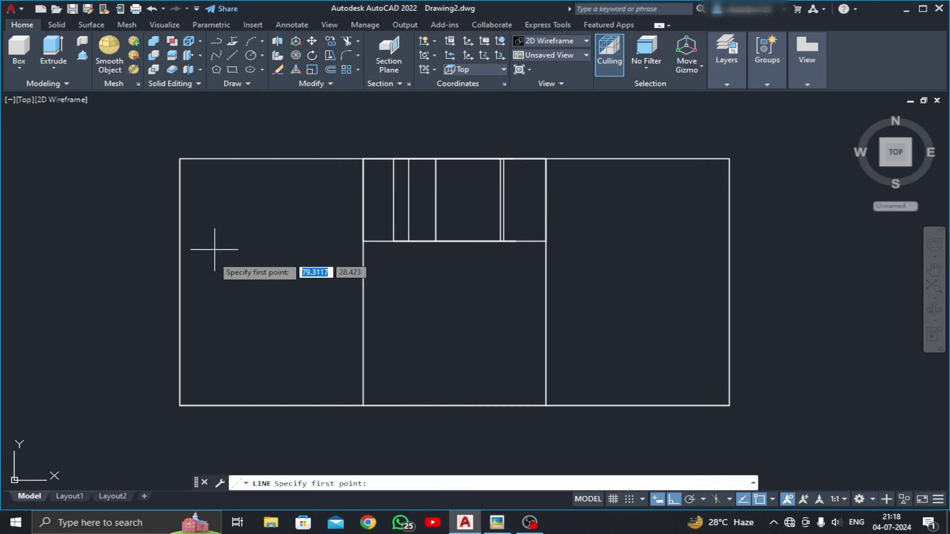
left_click(180, 282)
type("12.5")
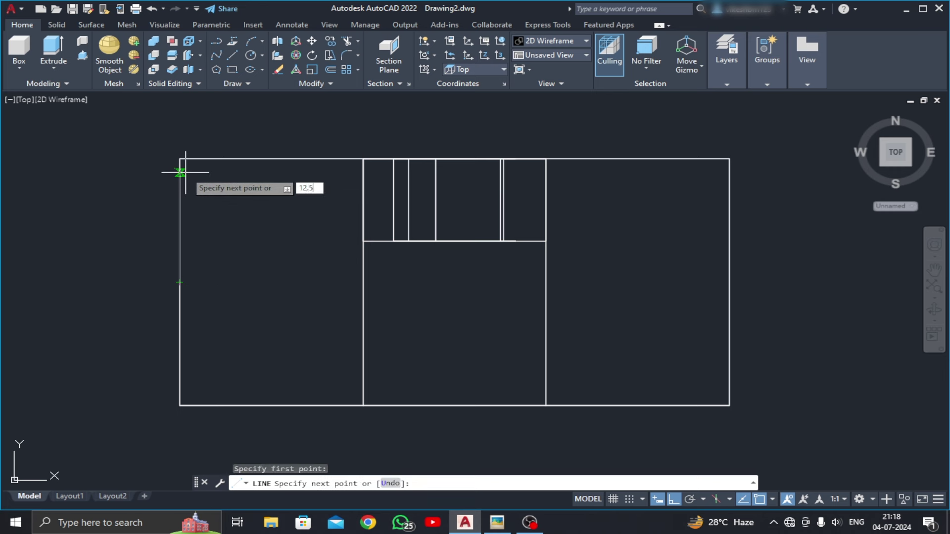
key("Return")
type("5")
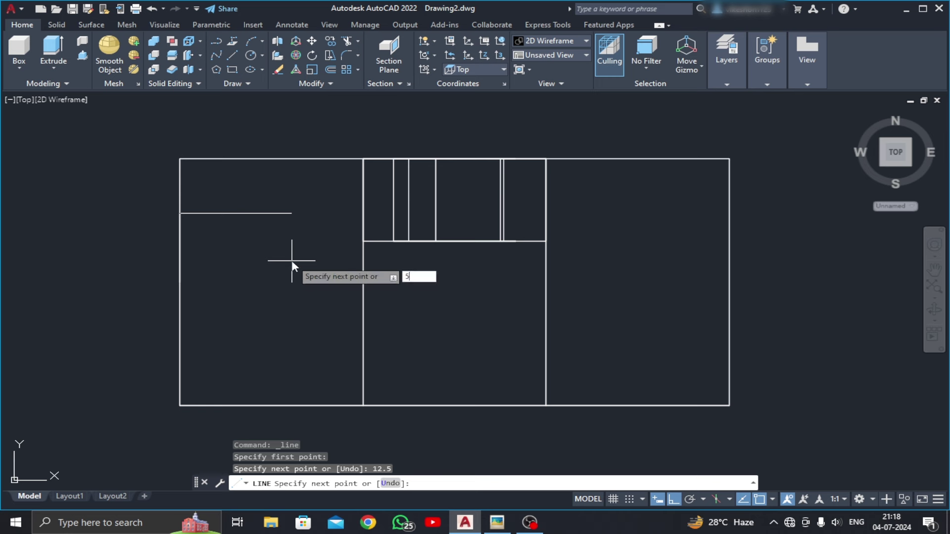
key("Return")
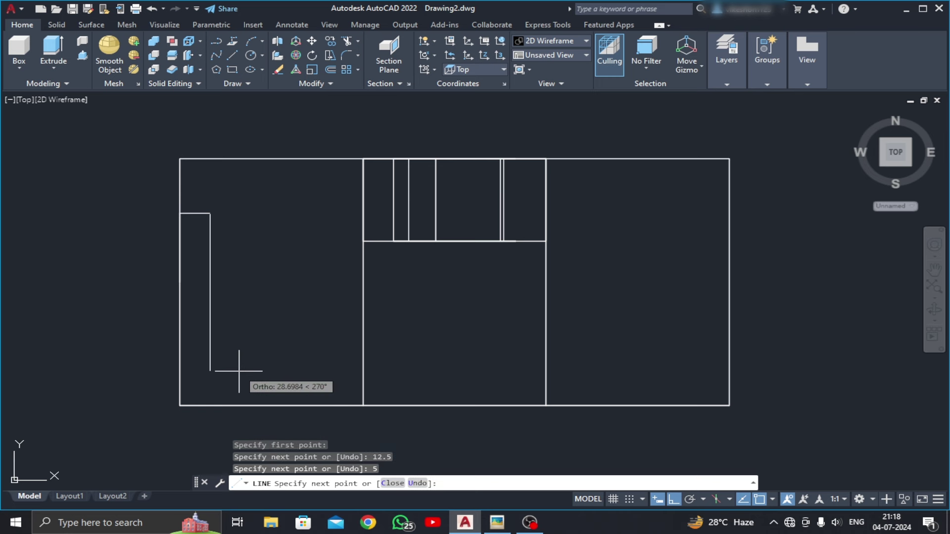
type("25")
key("Return")
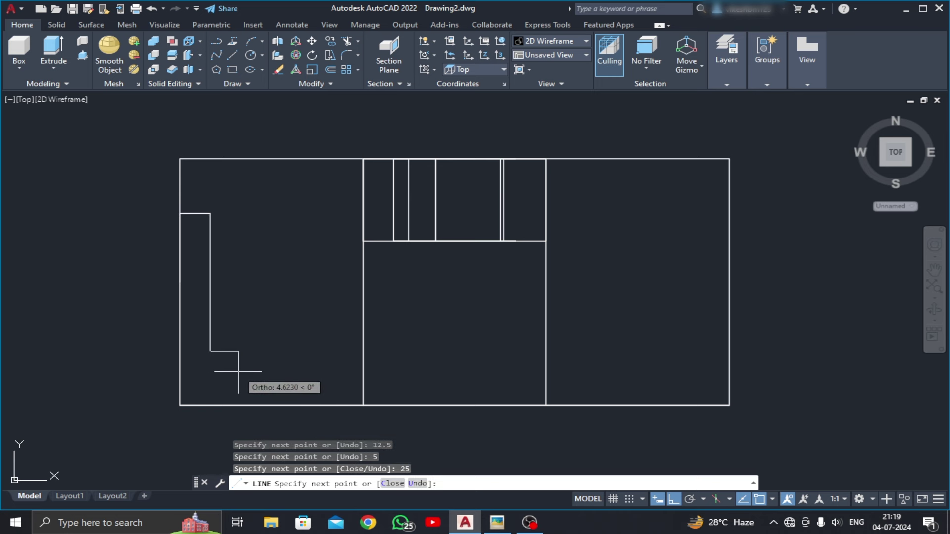
type("5")
key("Return")
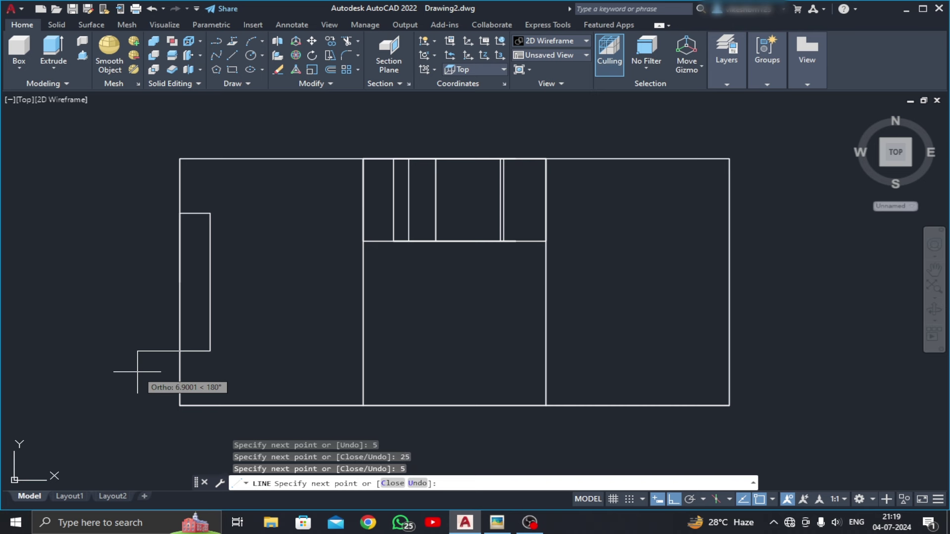
type("12.5")
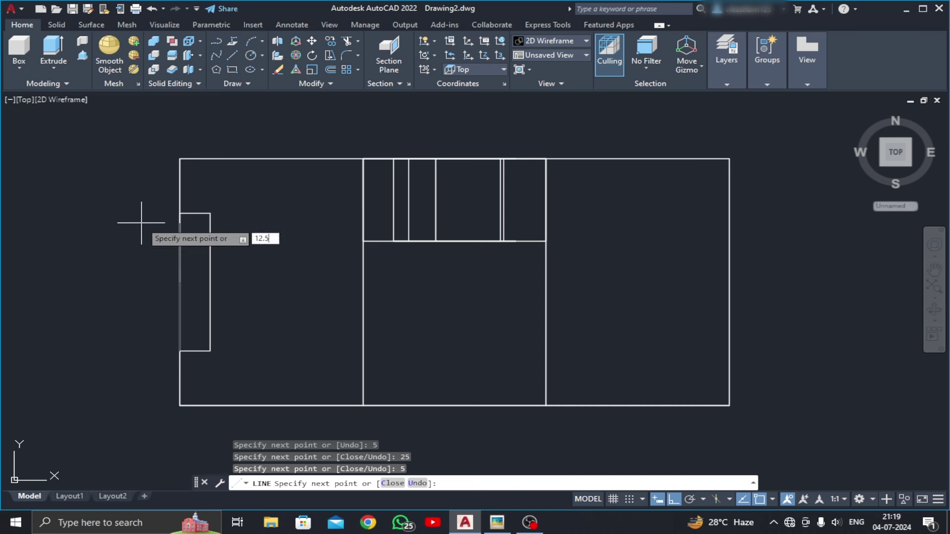
key("Return")
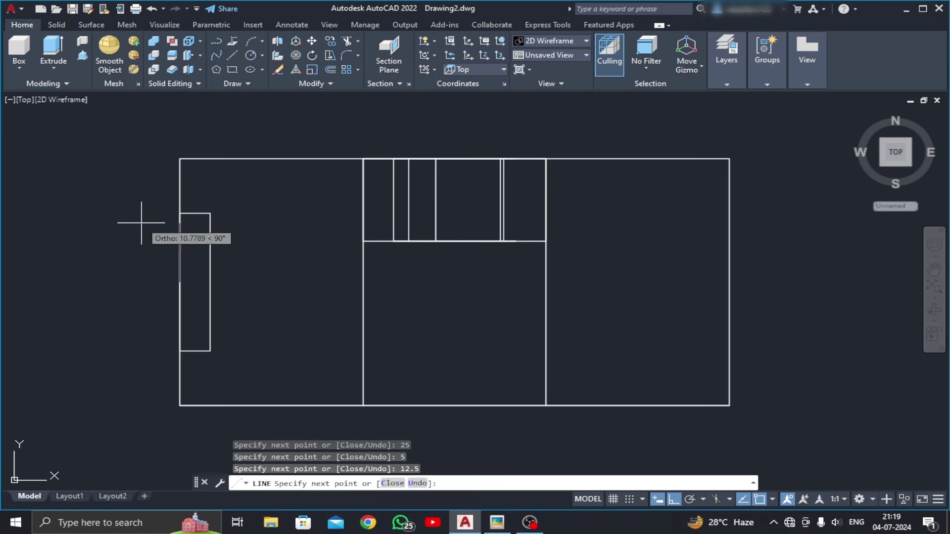
key("Escape")
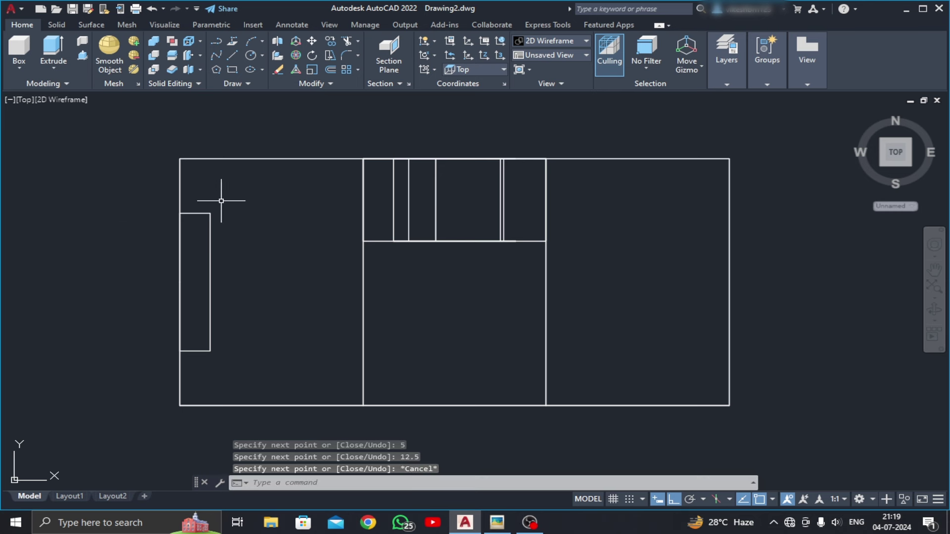
Join the five left slot lines into one polyline.
left_click(309, 84)
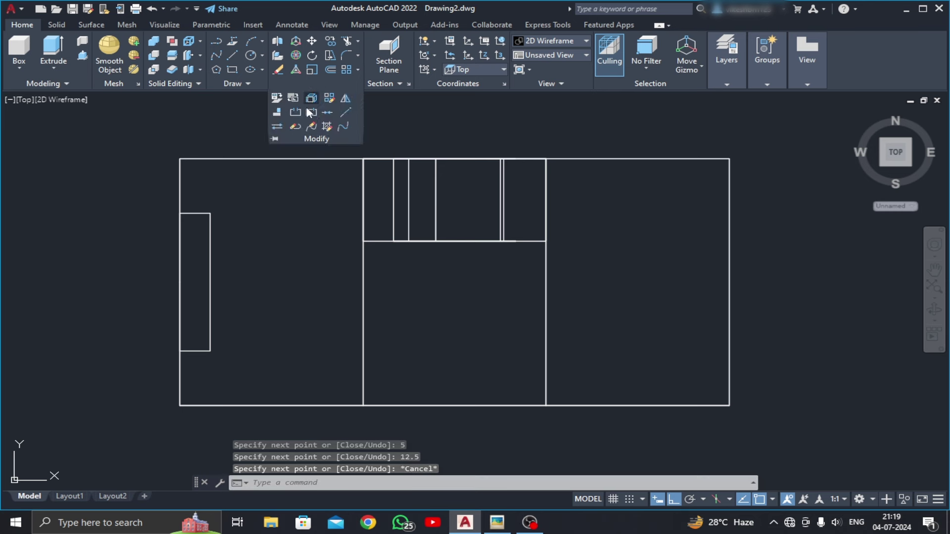
left_click(327, 112)
left_click(232, 206)
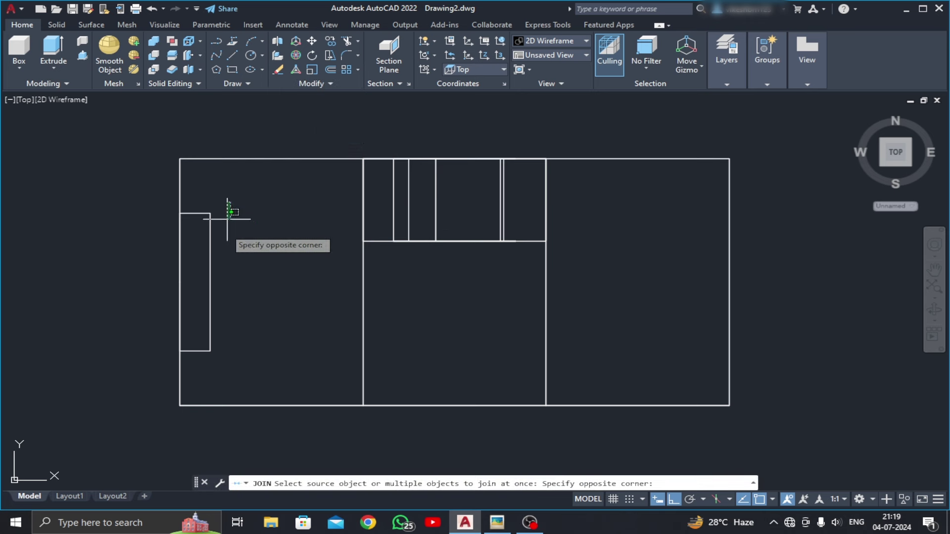
left_click(191, 363)
left_click(181, 307)
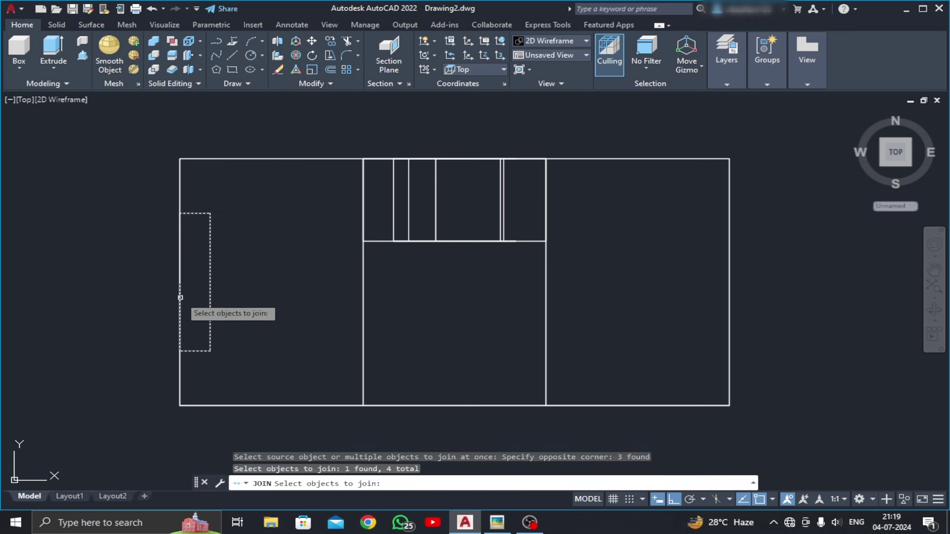
left_click(179, 271)
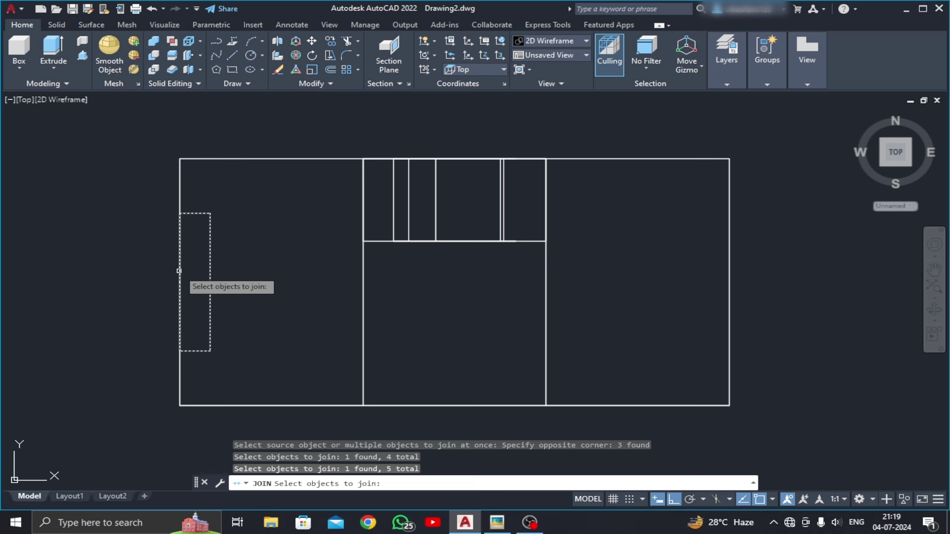
key("Return")
Mirror the slot outline about the base's vertical centre line, keeping the original.
type("MI")
key("Return")
key("Escape")
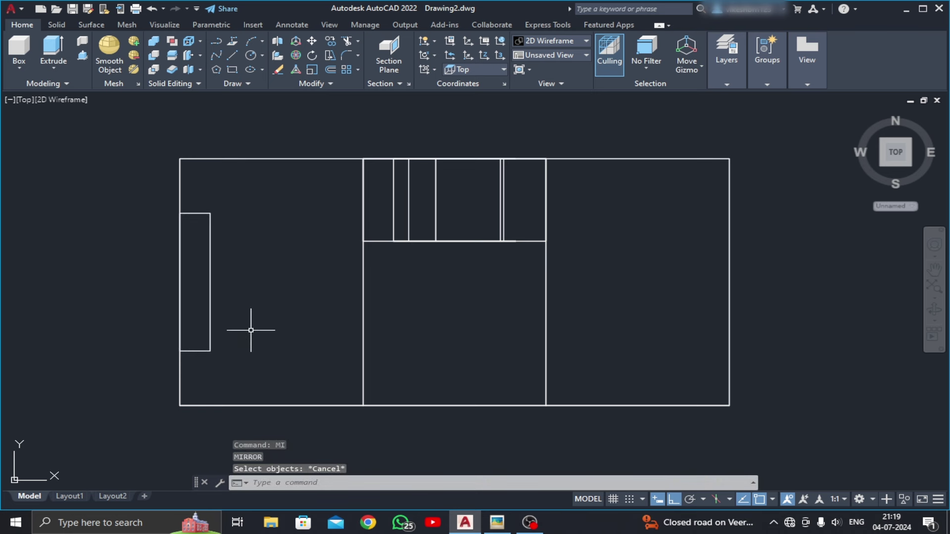
type("i")
key("Return")
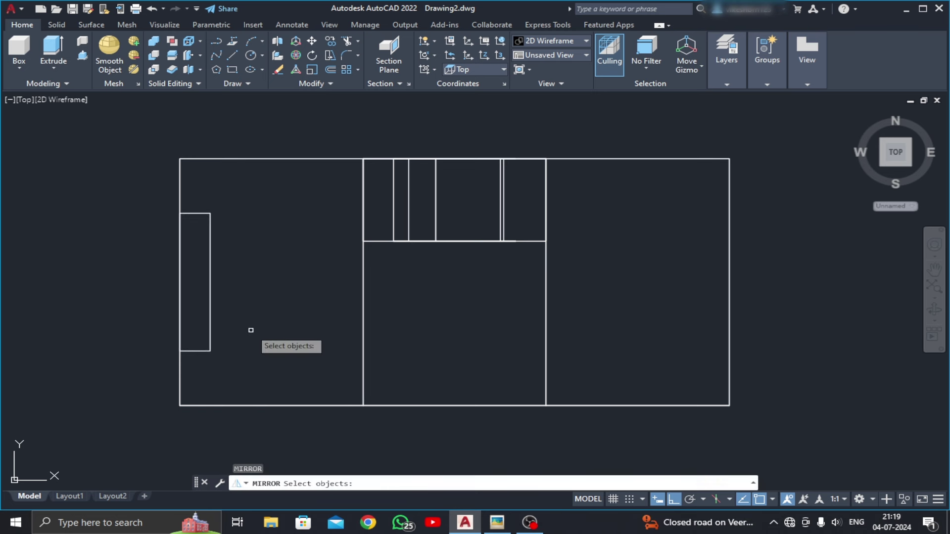
left_click(210, 335)
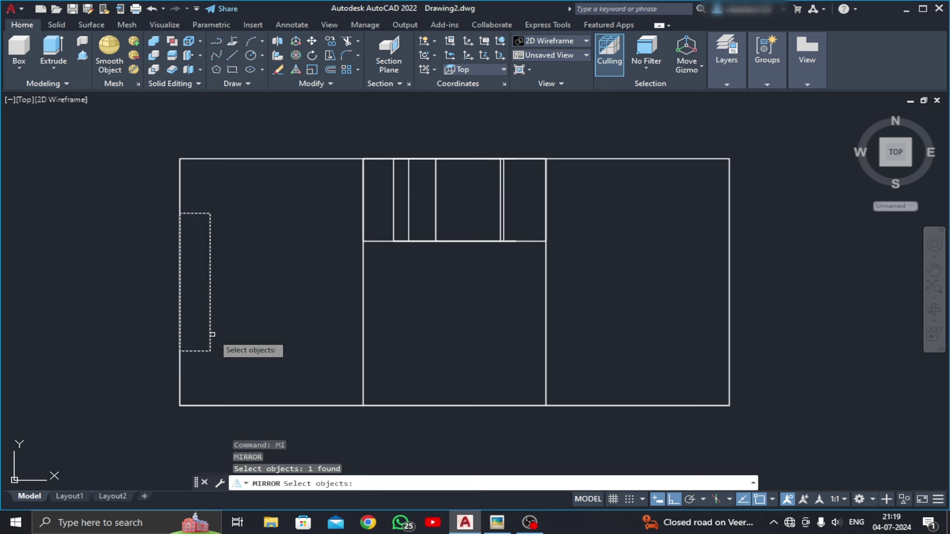
key("Return")
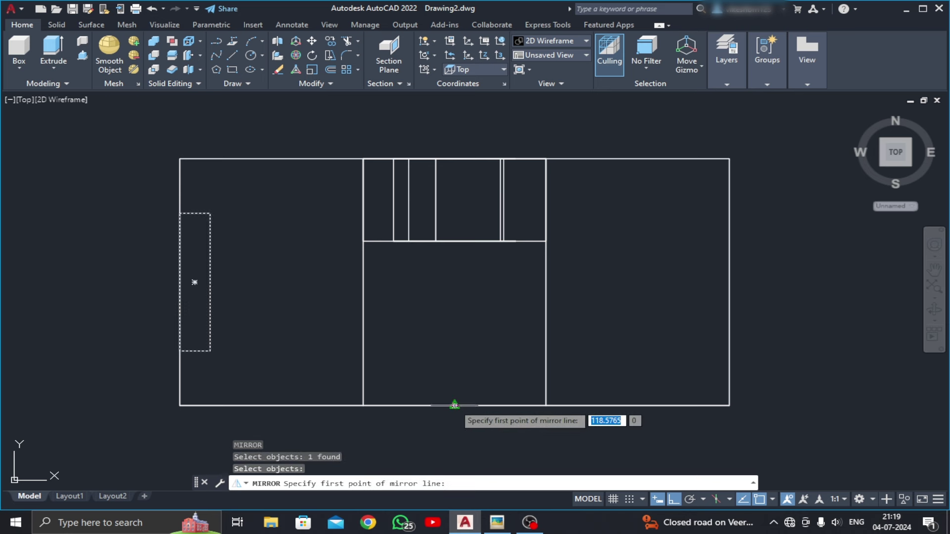
left_click(454, 405)
left_click(453, 435)
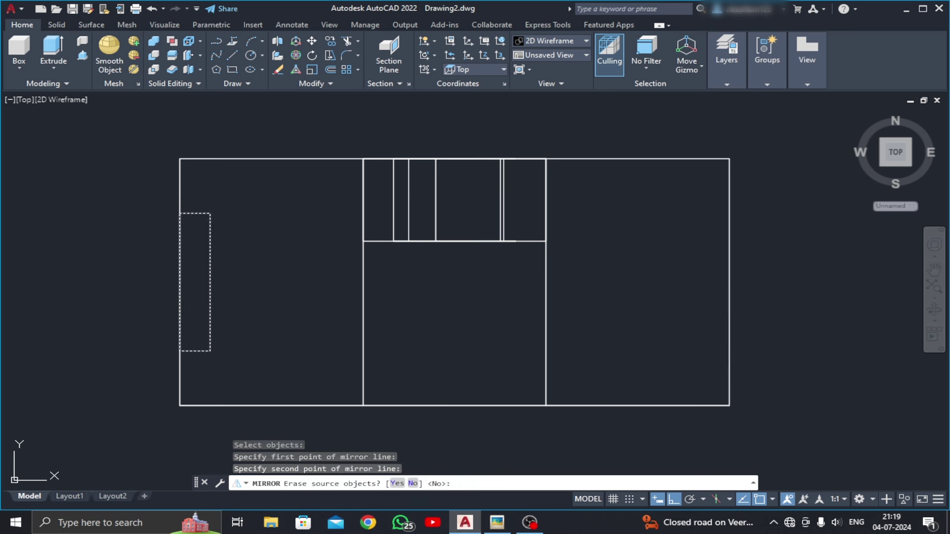
type("N")
key("Return")
middle_click_drag(381, 365, 376, 347)
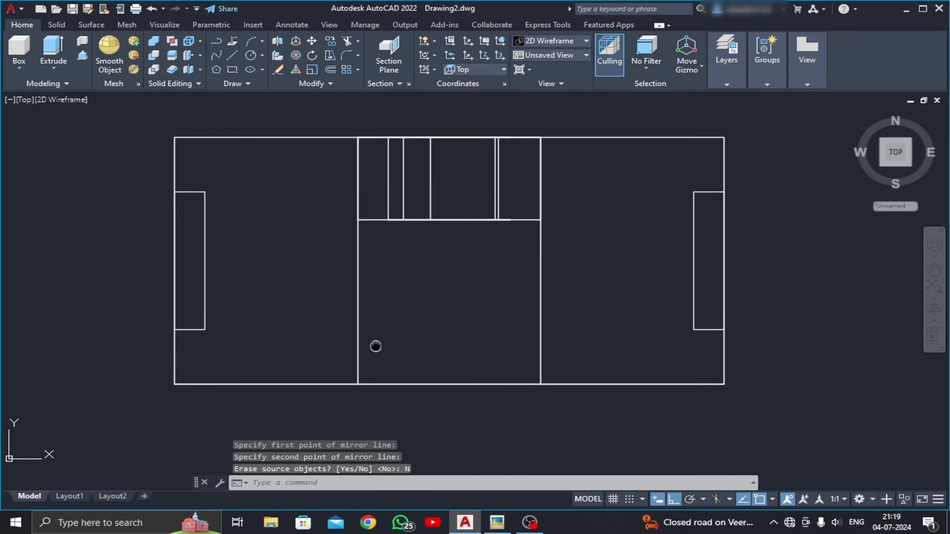
Switch to SW Isometric and press-pull both slot outlines up into tall boxes.
left_click(27, 97)
left_click(70, 208)
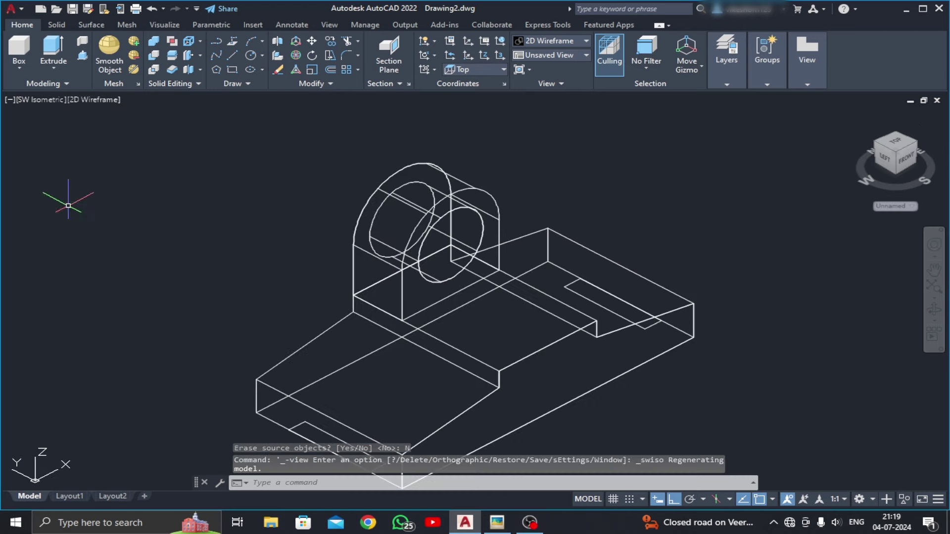
middle_click_drag(237, 253, 191, 188)
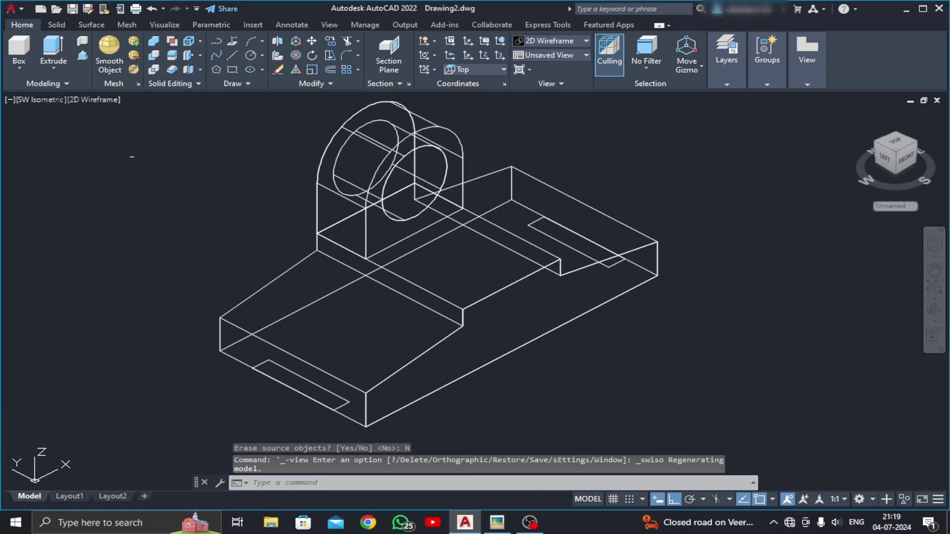
left_click(82, 57)
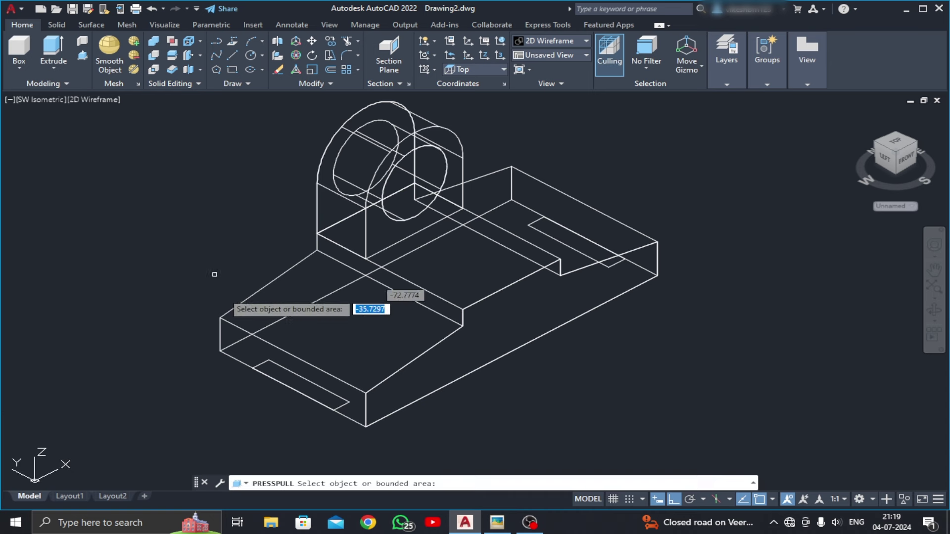
left_click(266, 361)
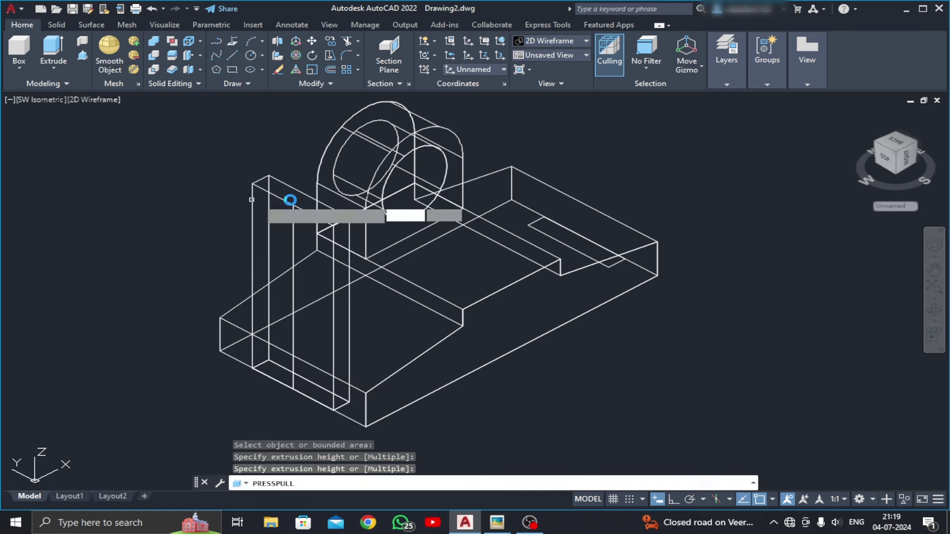
left_click(282, 199)
left_click(545, 225)
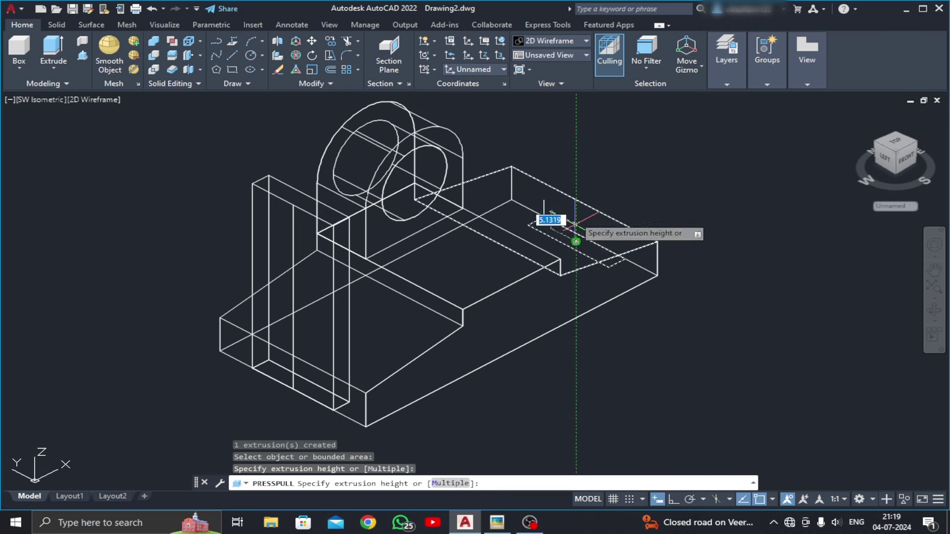
left_click(609, 163)
key("Return")
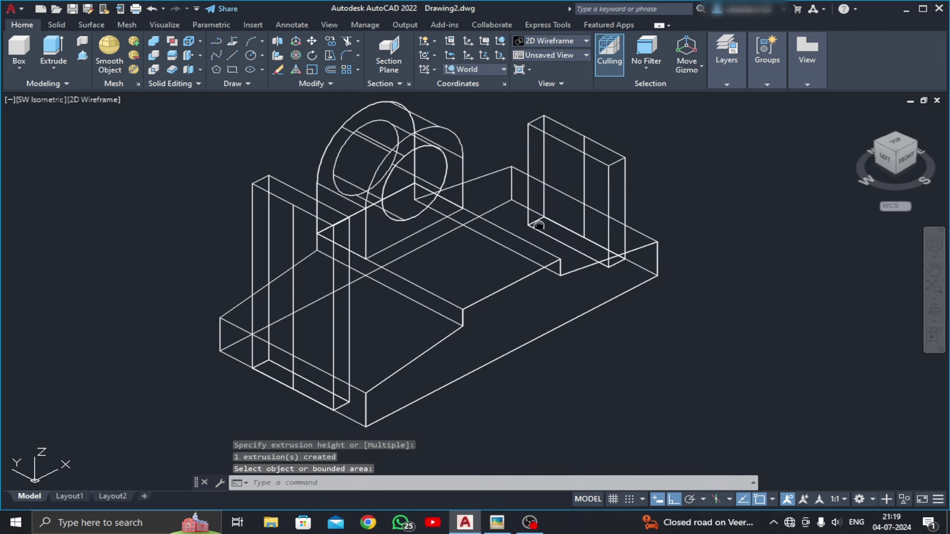
middle_click_drag(504, 209, 497, 226)
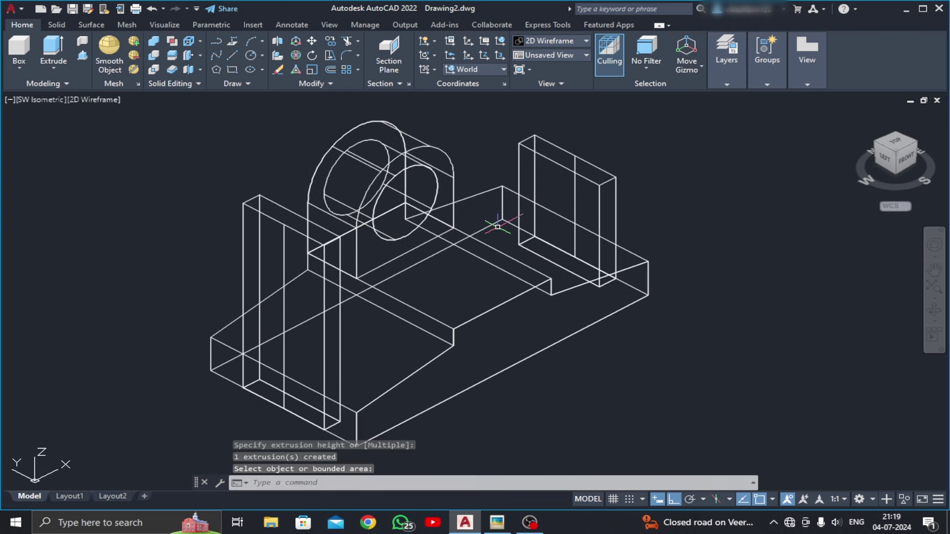
Subtract both slot boxes from the base solid.
left_click(155, 56)
left_click(469, 319)
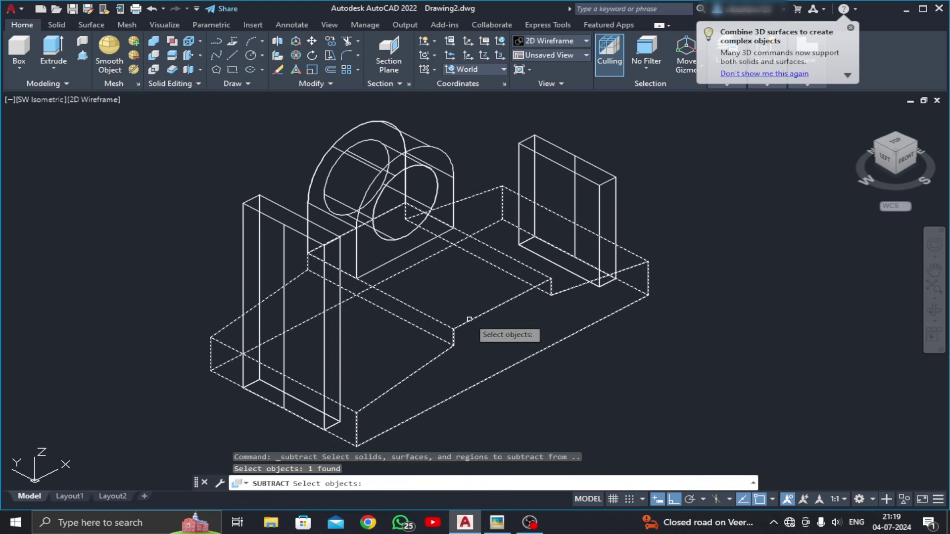
key("Return")
left_click(340, 341)
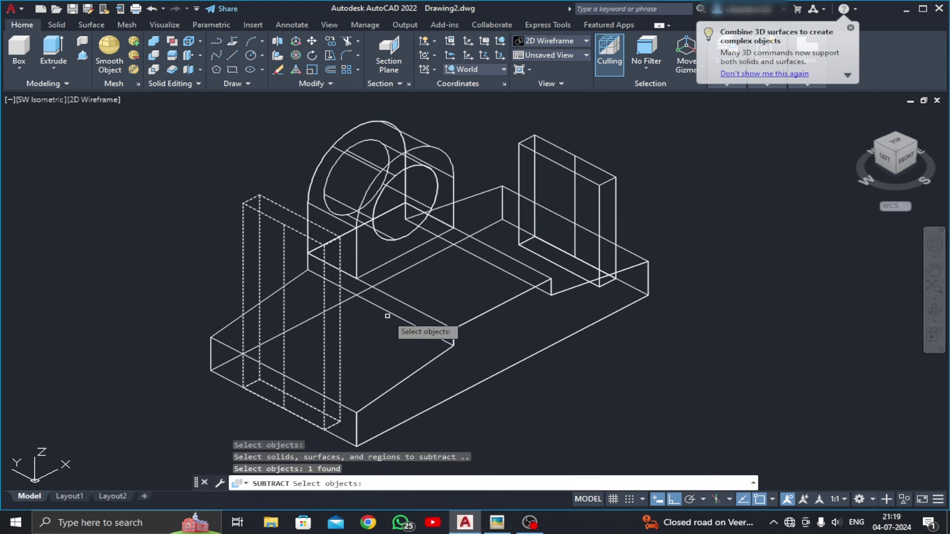
left_click(617, 180)
key("Return")
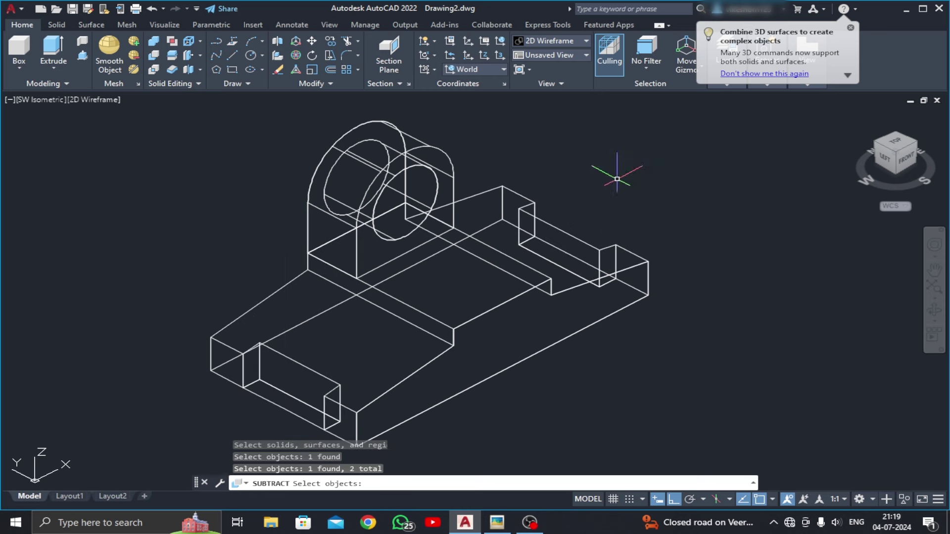
middle_click_drag(584, 356, 534, 349)
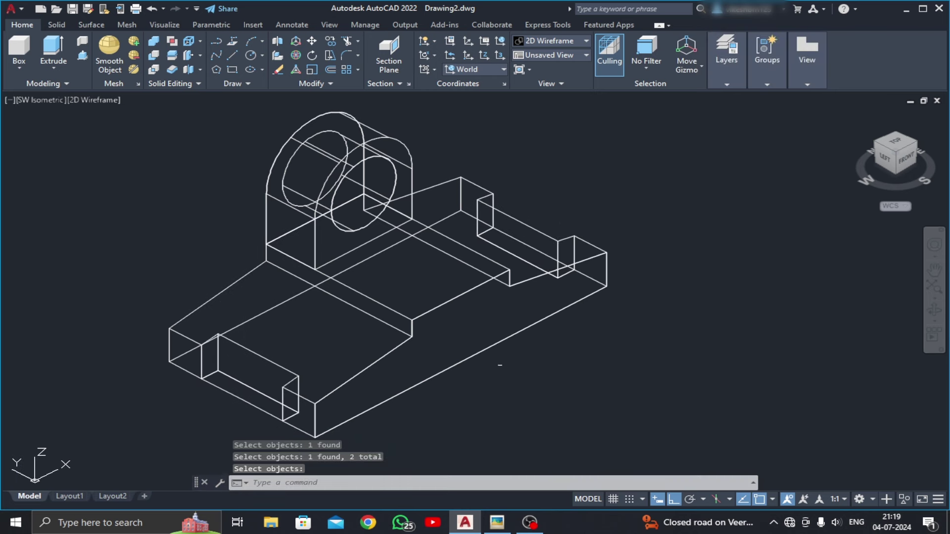
Set the Top view, review the lug reference image in Picasa, then minimize it.
left_click(42, 100)
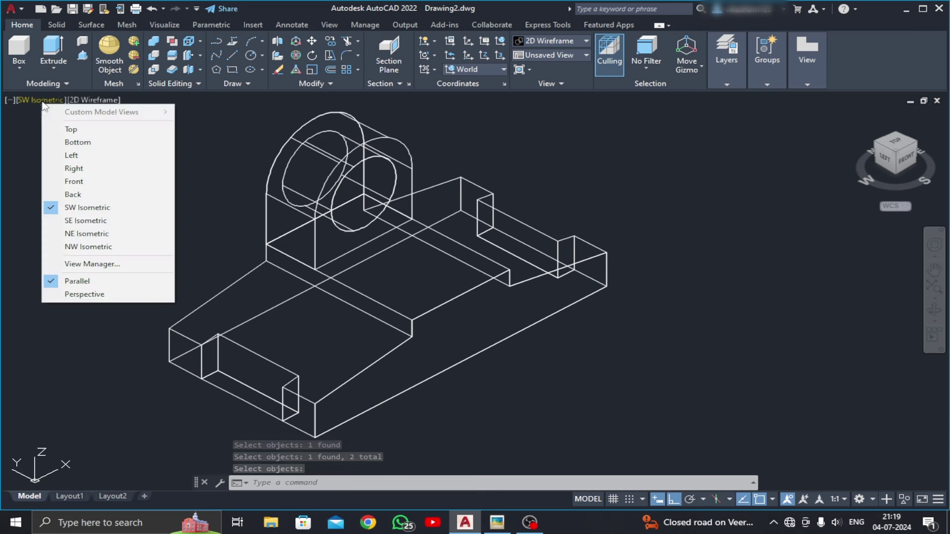
left_click(54, 128)
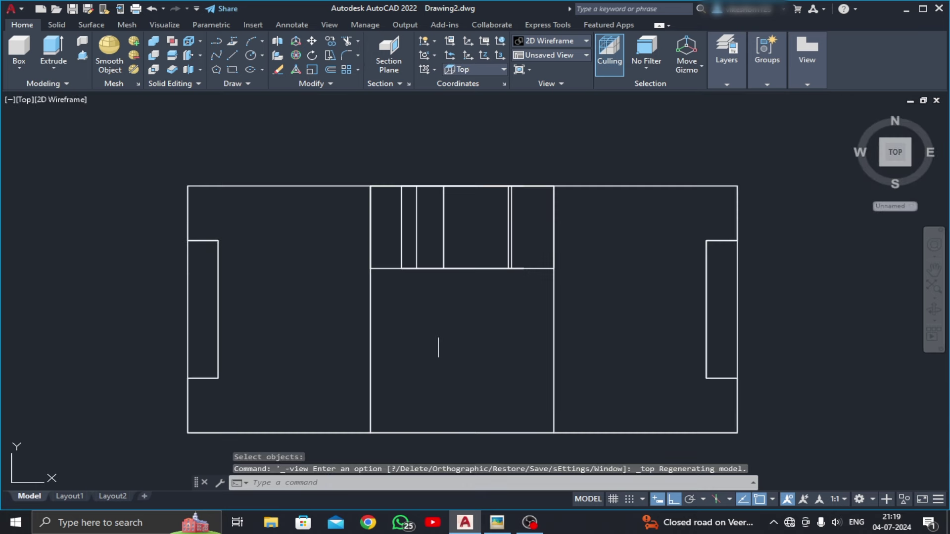
left_click(504, 526)
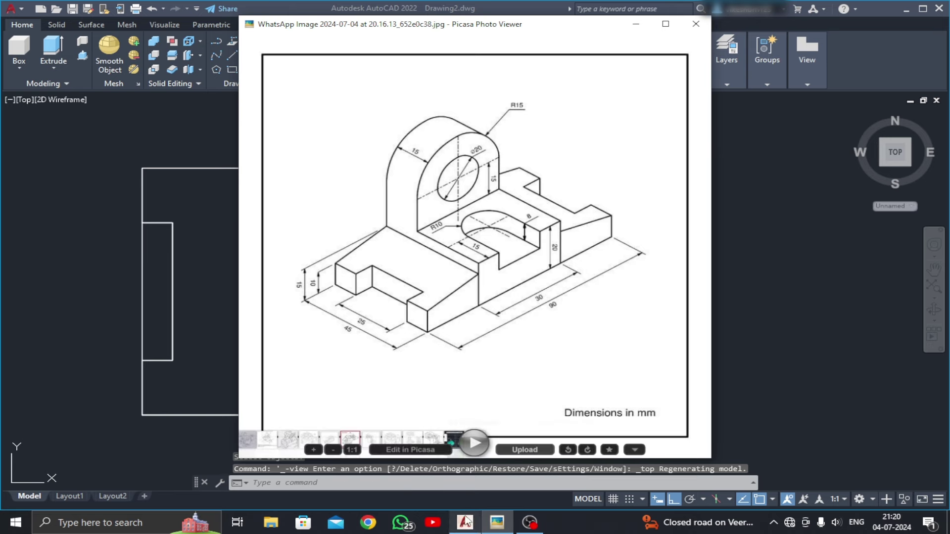
left_click(636, 24)
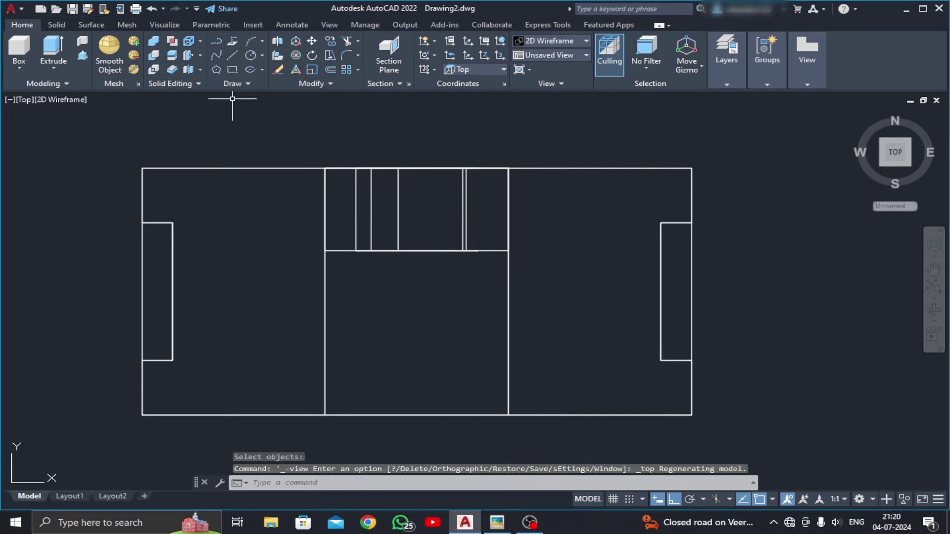
middle_click_drag(285, 166, 183, 119)
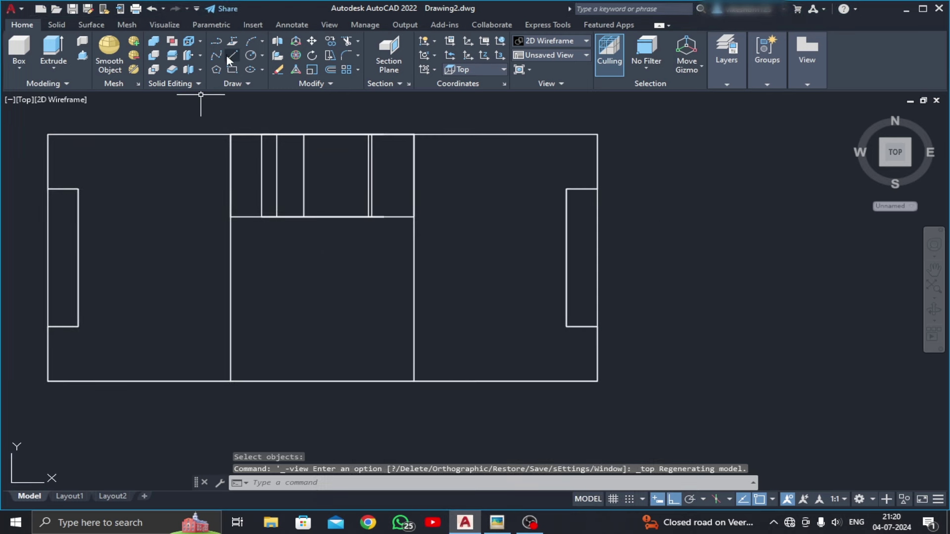
Draw a radius-10 circle to the right of the plan.
left_click(251, 54)
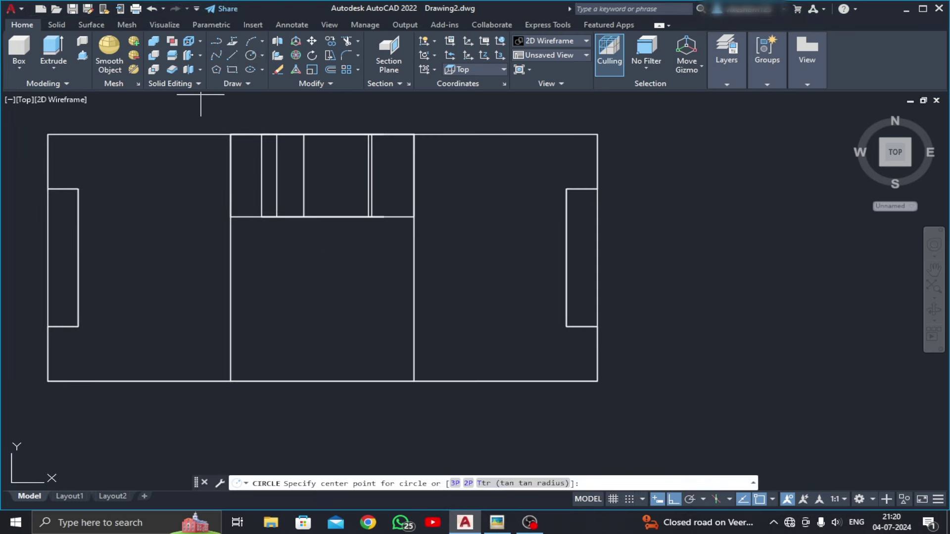
left_click(701, 225)
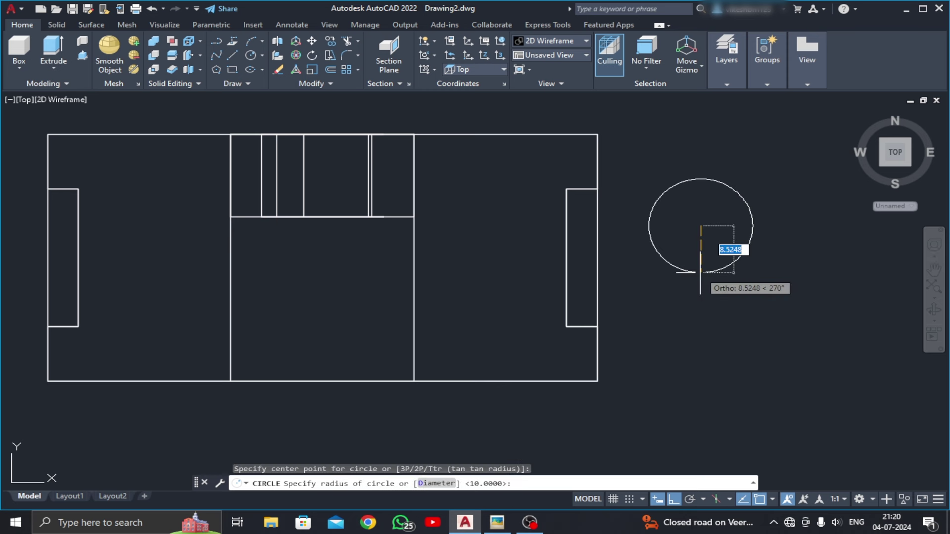
type("10")
key("Return")
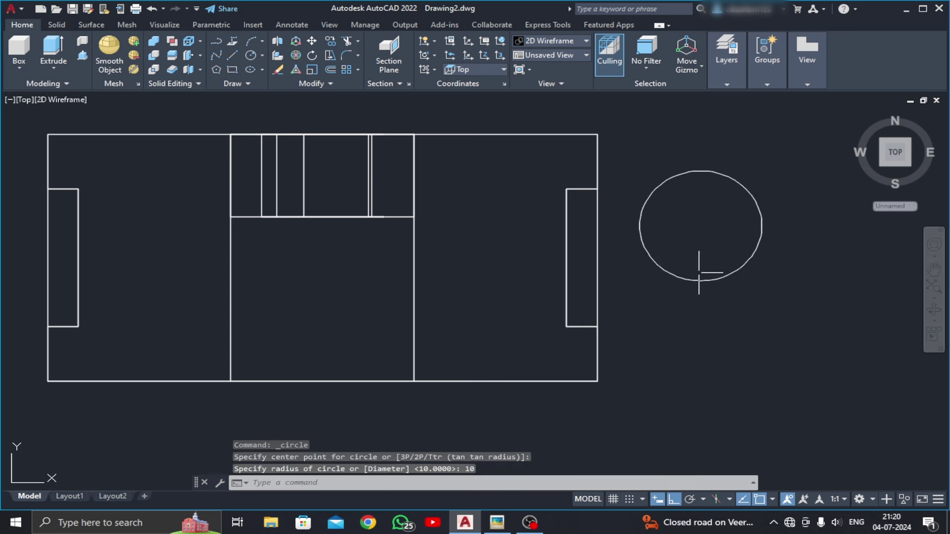
scroll(663, 342, "down", 3)
middle_click_drag(657, 344, 616, 346)
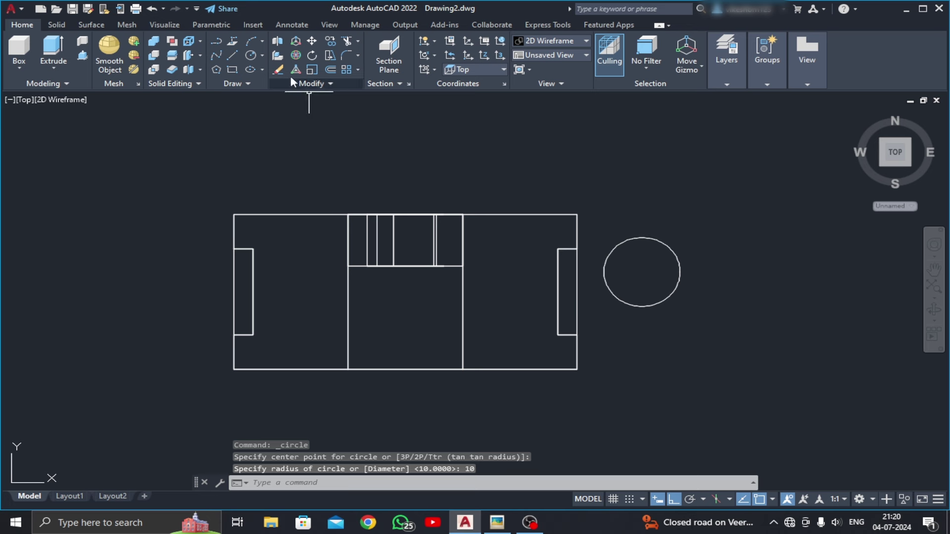
Draw lines 15 down, 20 across and 15 back up from the circle's left quadrant.
left_click(232, 55)
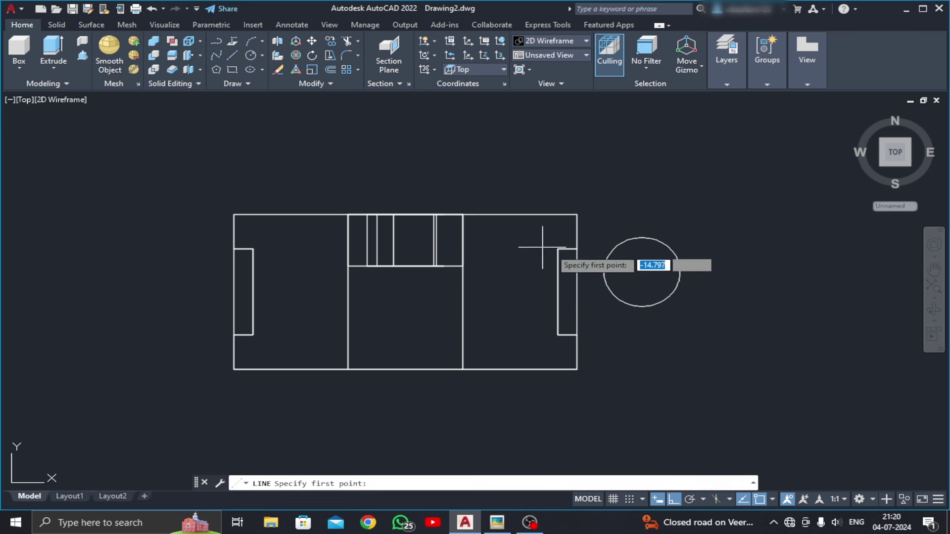
left_click(603, 272)
type("15")
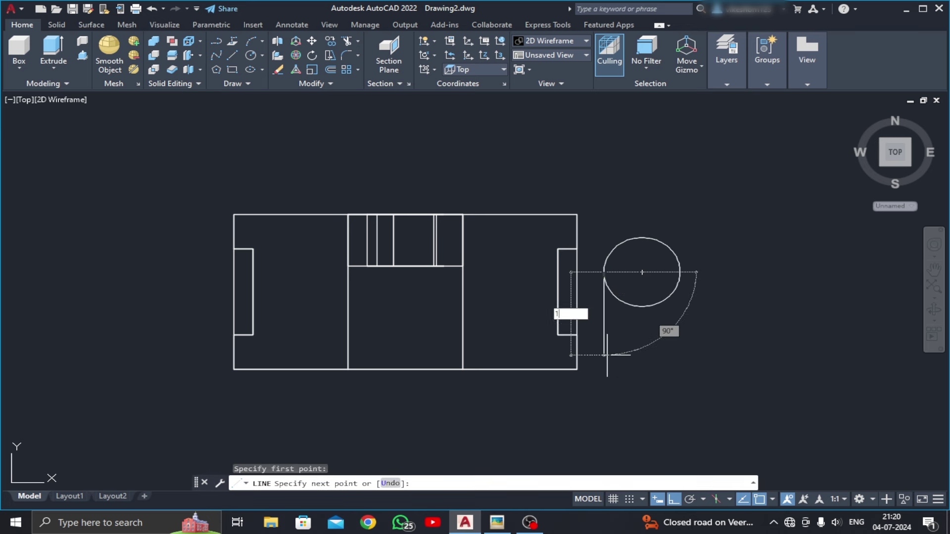
key("Return")
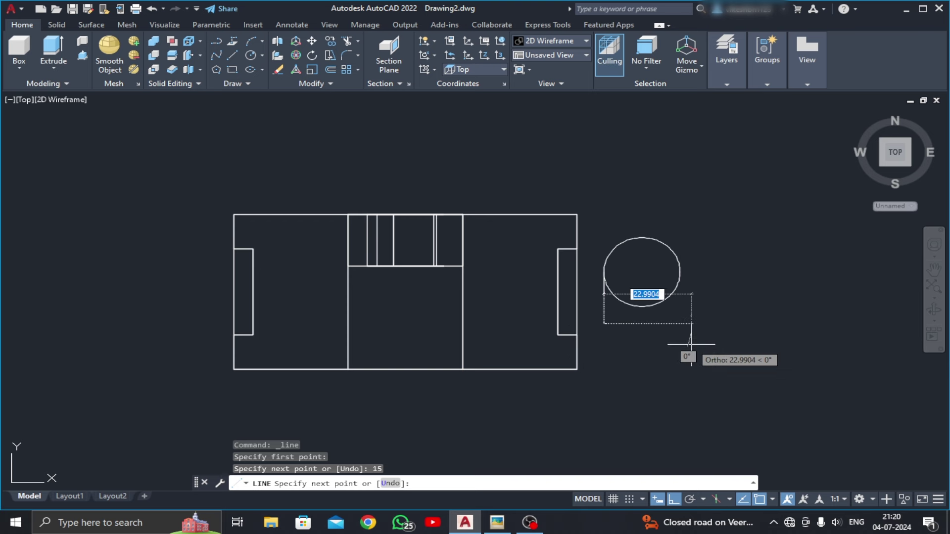
type("20")
key("Return")
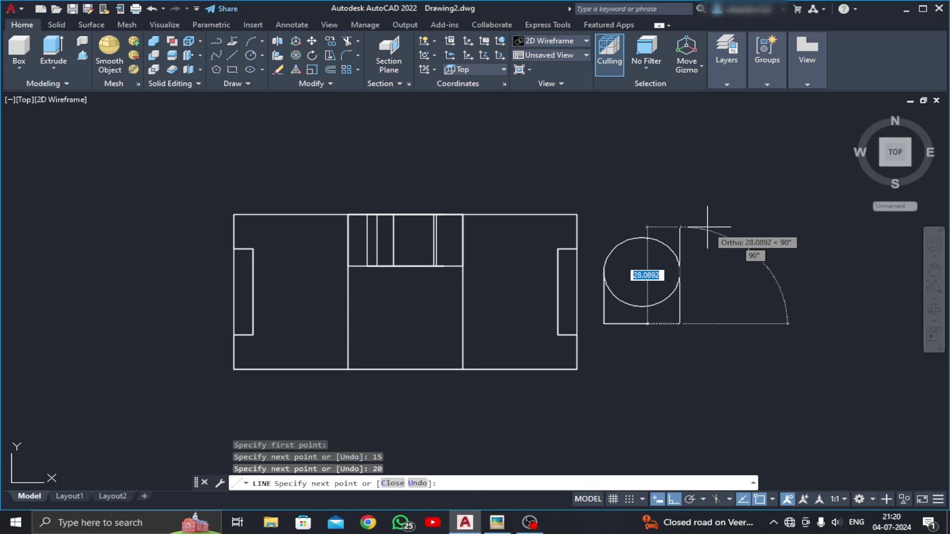
key("BackSpace")
key("Return")
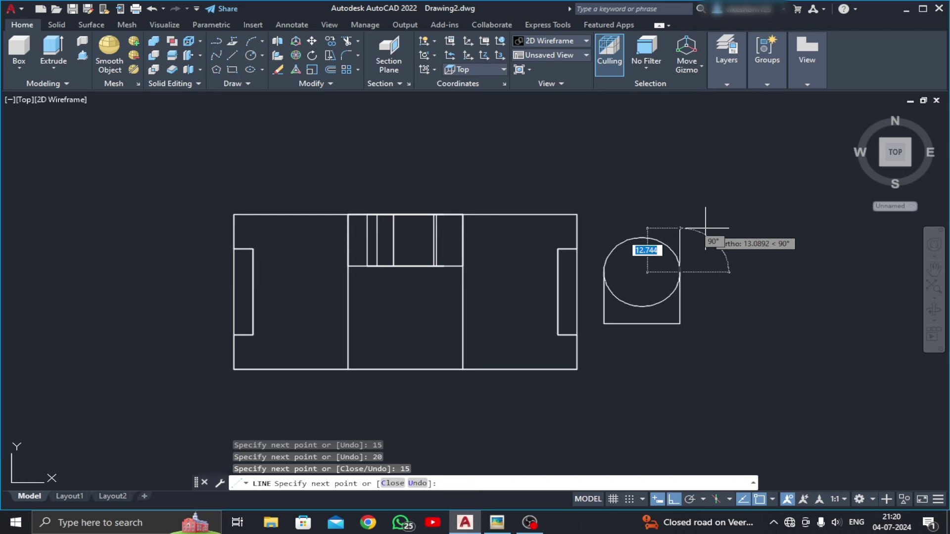
key("Escape")
middle_click_drag(543, 346, 447, 343)
Trim away the lower half of the circle.
left_click(346, 43)
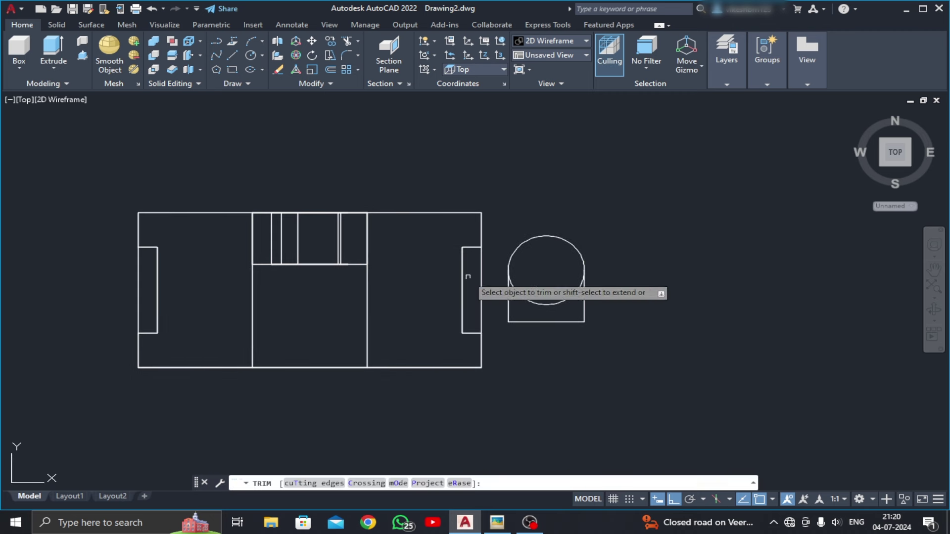
scroll(527, 297, "up", 4)
scroll(527, 296, "up", 2)
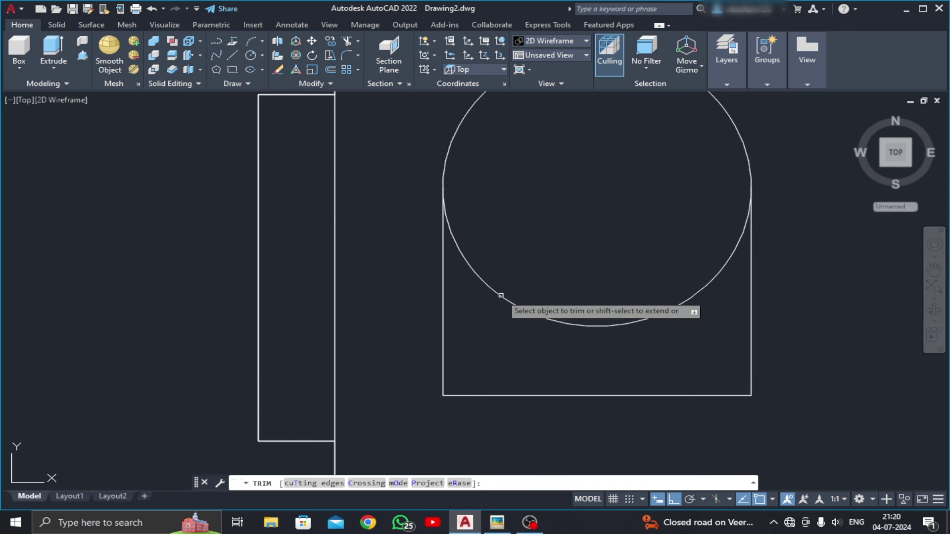
left_click(490, 288)
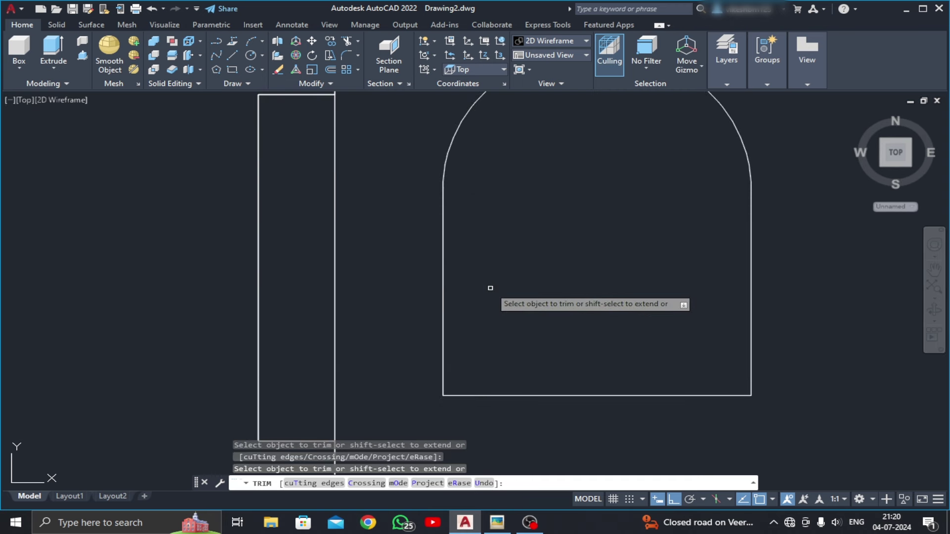
key("Return")
scroll(487, 289, "down", 5)
scroll(376, 297, "down", 1)
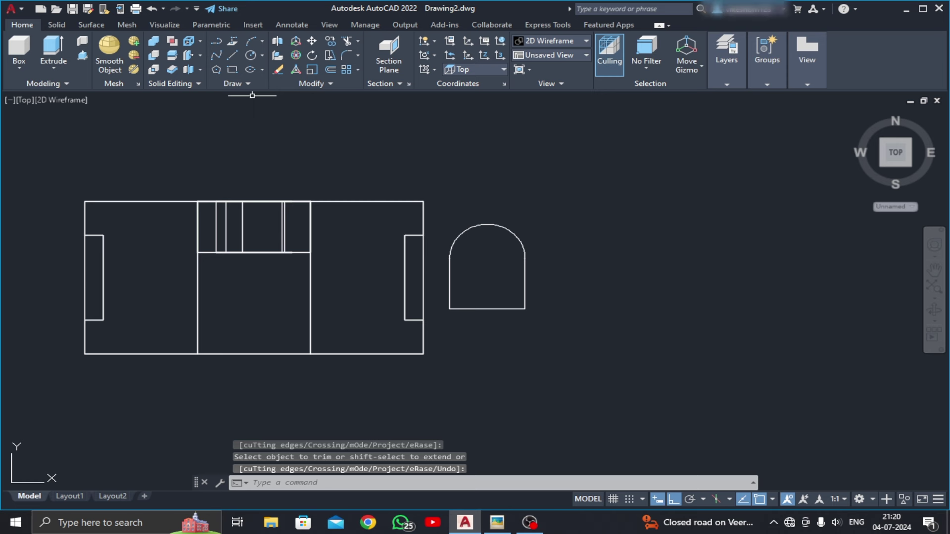
Join the four arch pieces into one polyline and switch to SW Isometric.
left_click(302, 89)
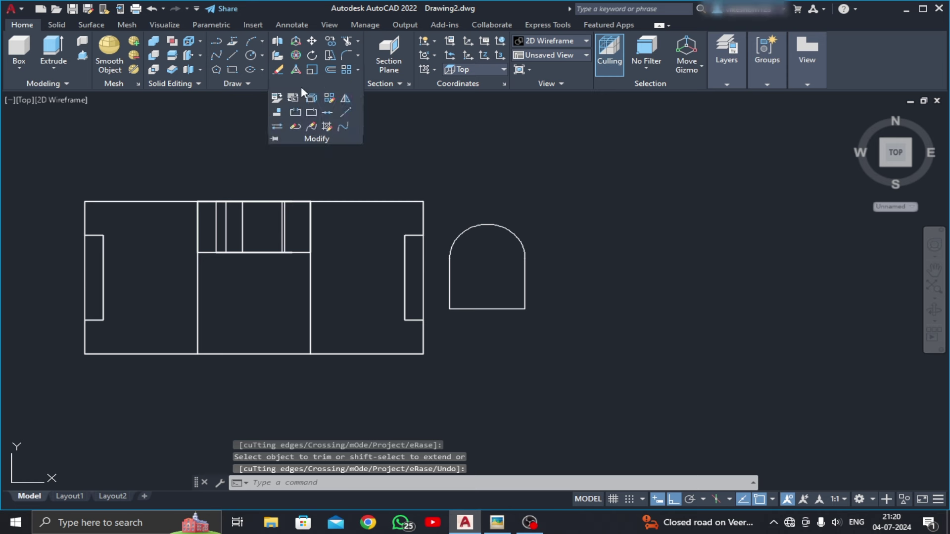
left_click(327, 113)
left_click(543, 165)
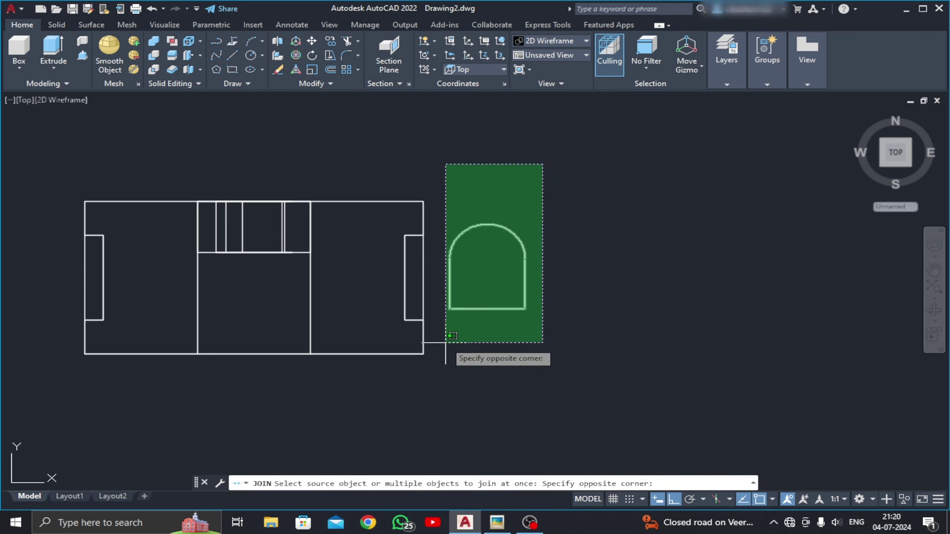
left_click(445, 342)
key("Return")
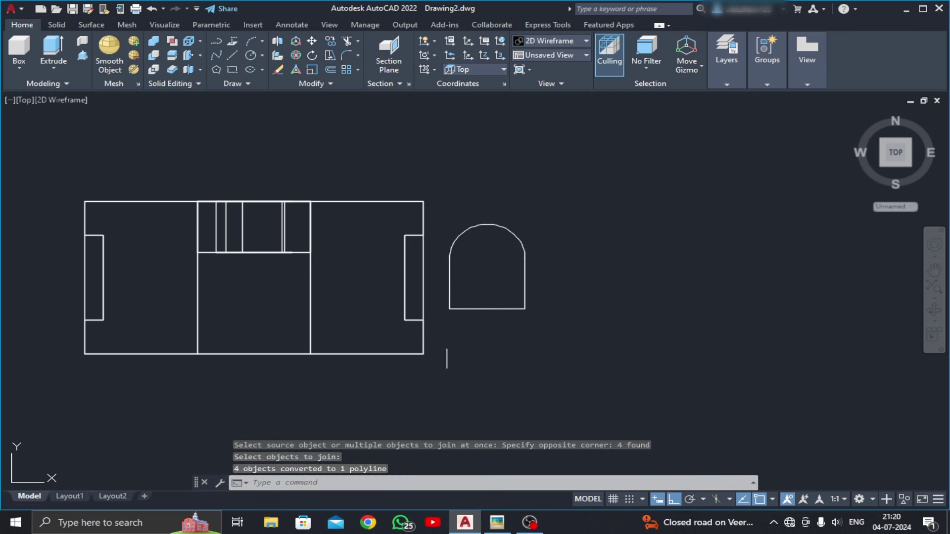
middle_click_drag(452, 346, 538, 362)
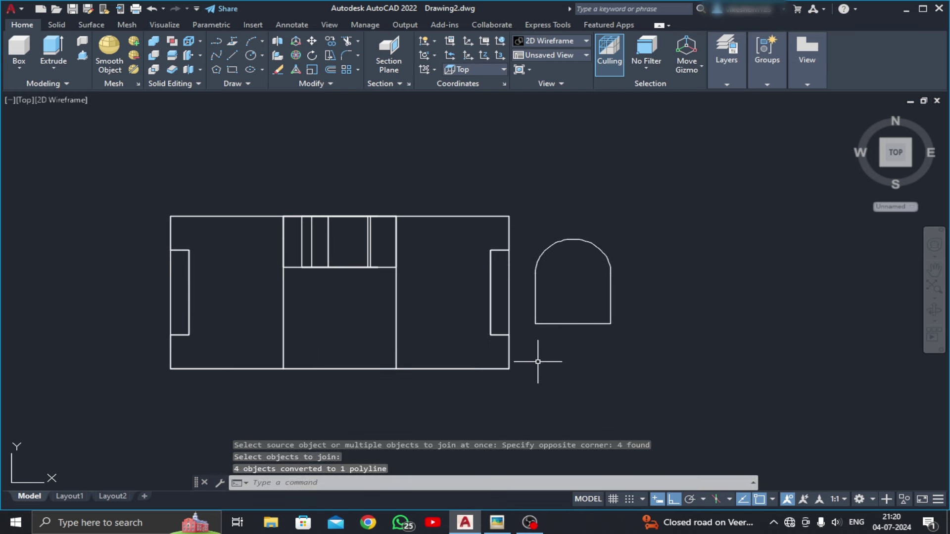
left_click(25, 100)
left_click(59, 208)
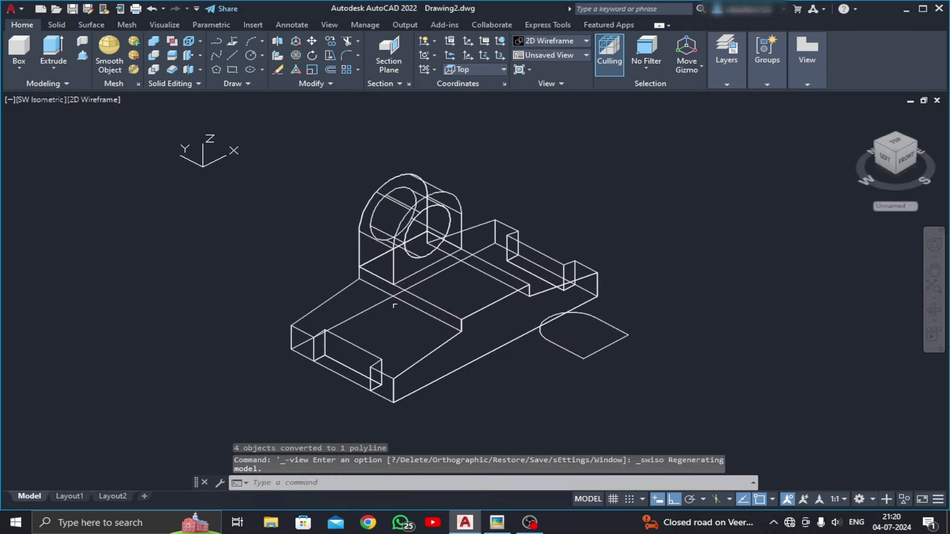
Move the arch outline onto the base's middle top face.
left_click(312, 43)
left_click(564, 320)
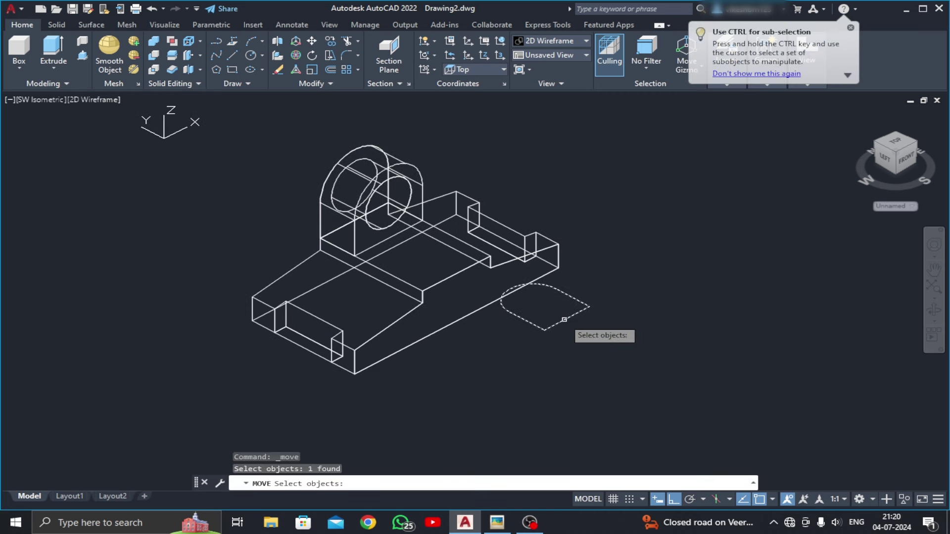
key("Return")
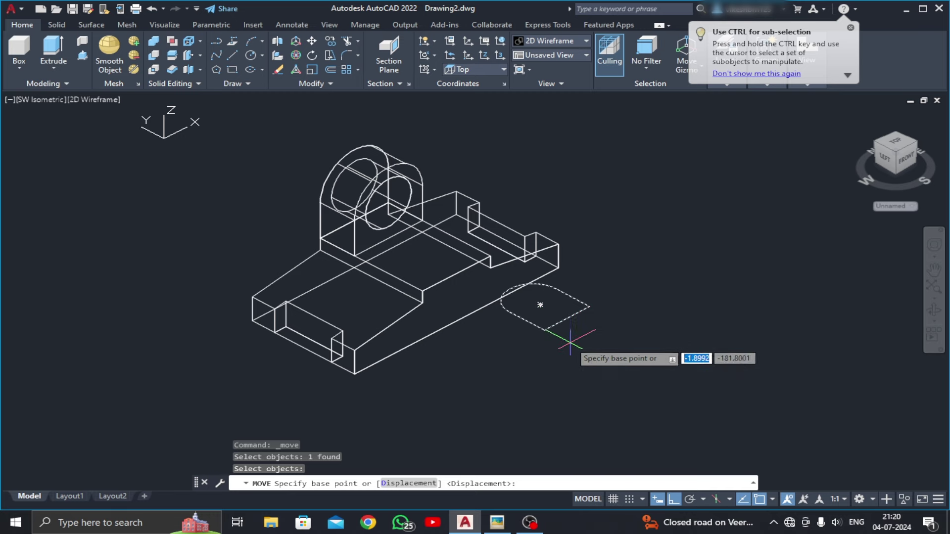
left_click(565, 320)
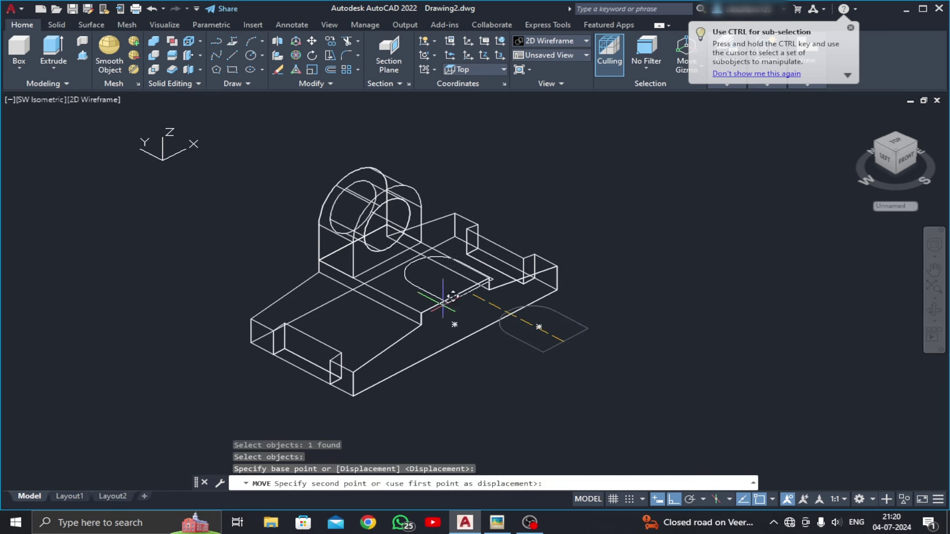
scroll(458, 285, "up", 4)
left_click(446, 310)
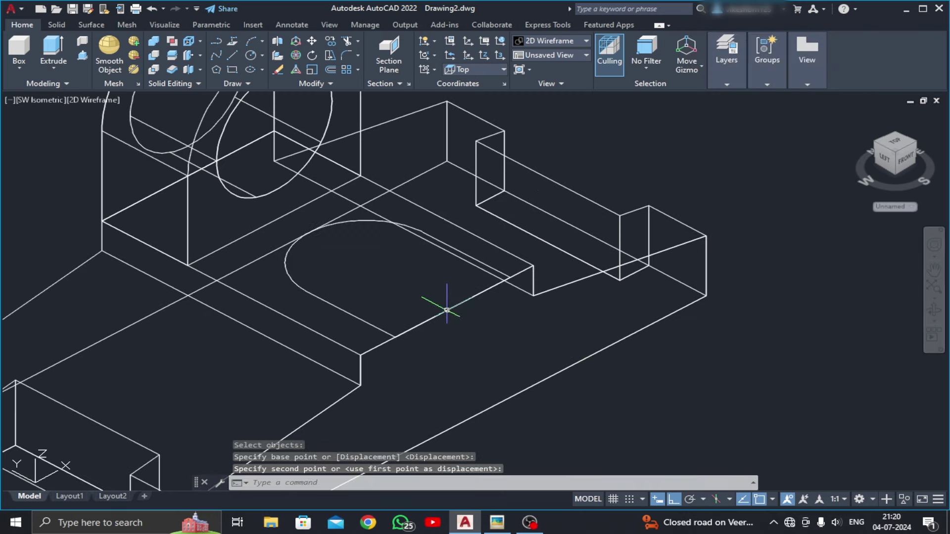
middle_click_drag(441, 340, 468, 335)
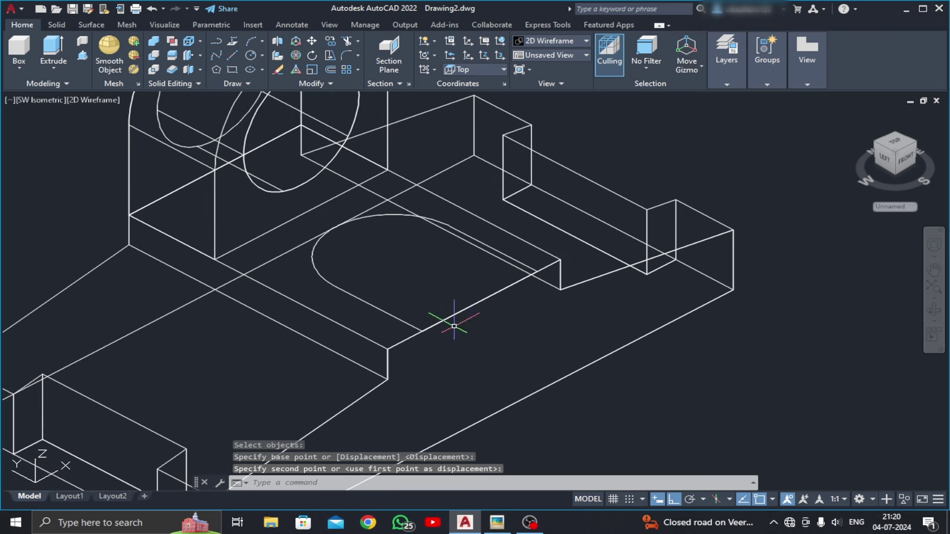
Press-pull the arch area to a height of 8.
left_click(83, 57)
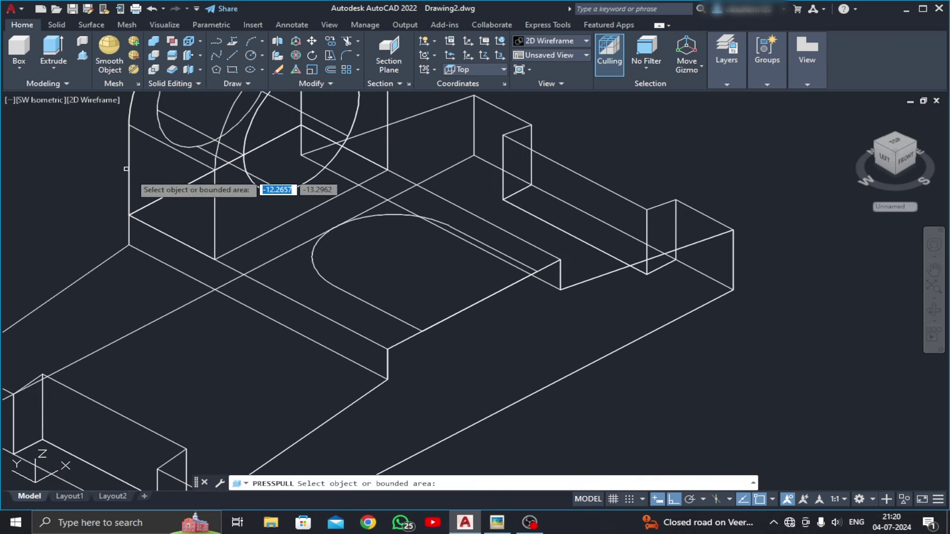
left_click(329, 280)
scroll(322, 281, "down", 2)
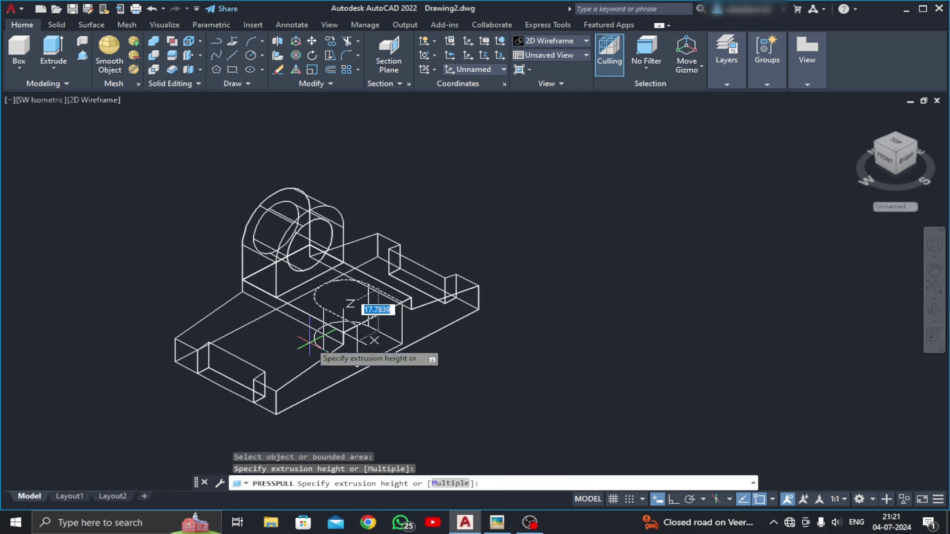
scroll(321, 281, "down", 1)
type("8")
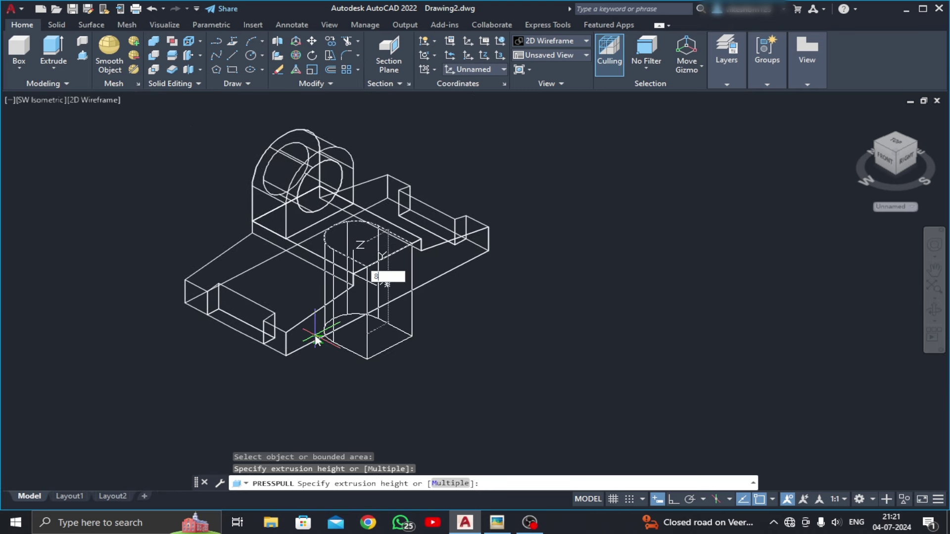
key("Return")
key("Return")
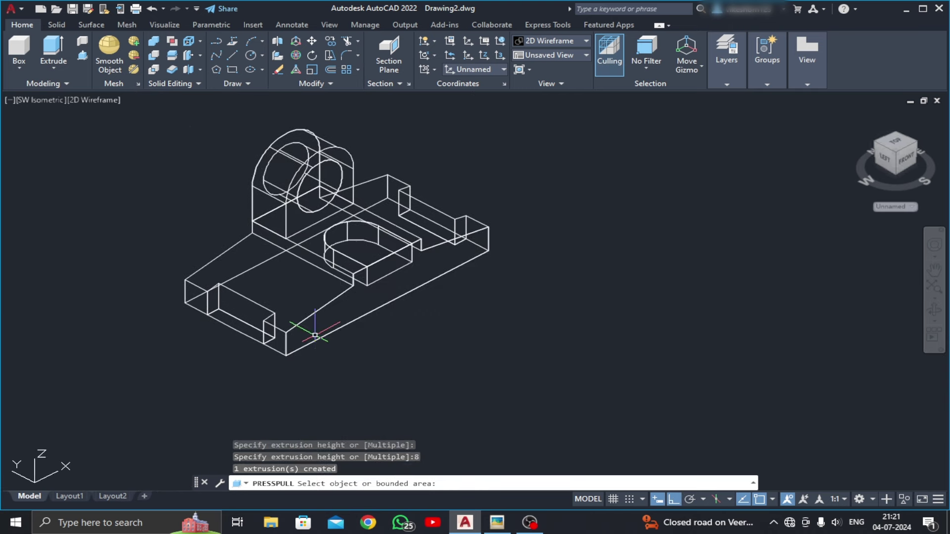
Subtract the rounded pocket solid from the base.
left_click(155, 59)
left_click(446, 215)
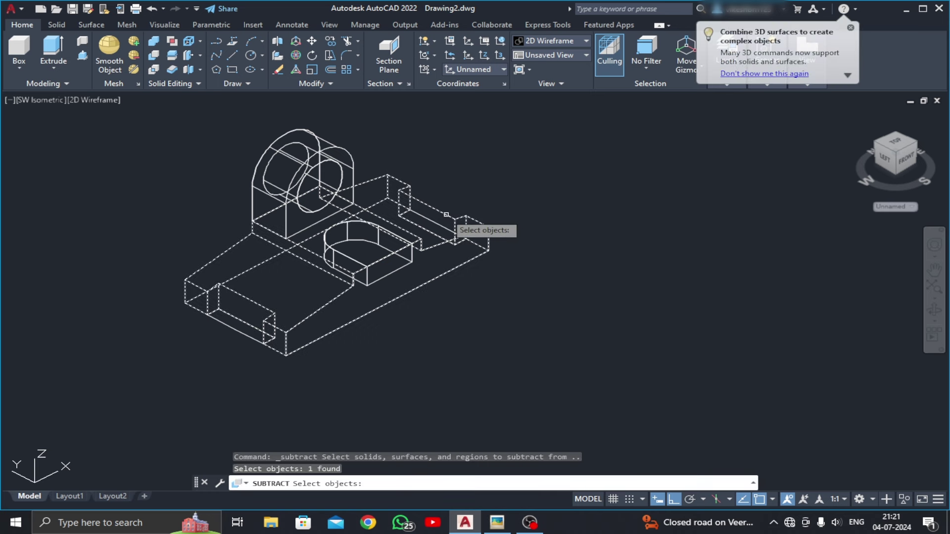
key("Return")
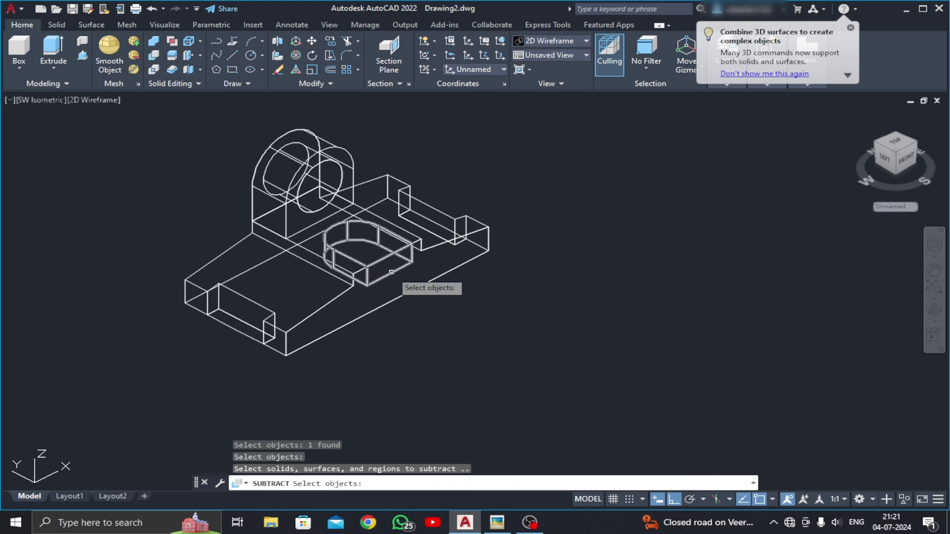
left_click(391, 272)
key("Return")
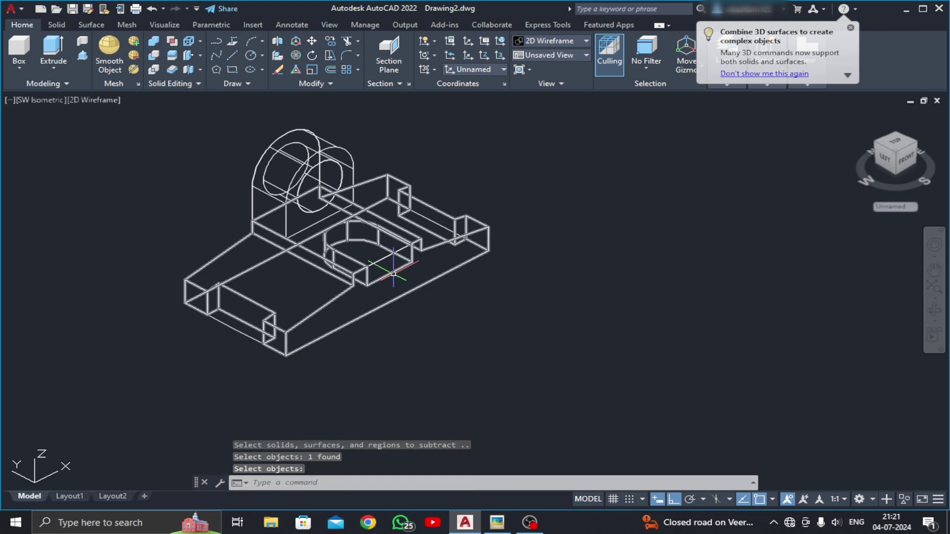
middle_click_drag(391, 272, 376, 291)
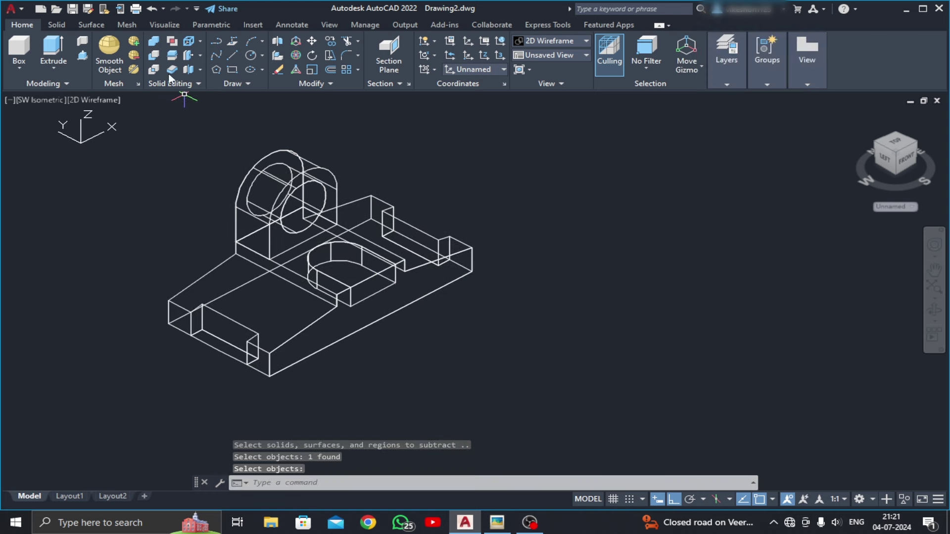
Set the visual style to Realistic.
left_click(76, 99)
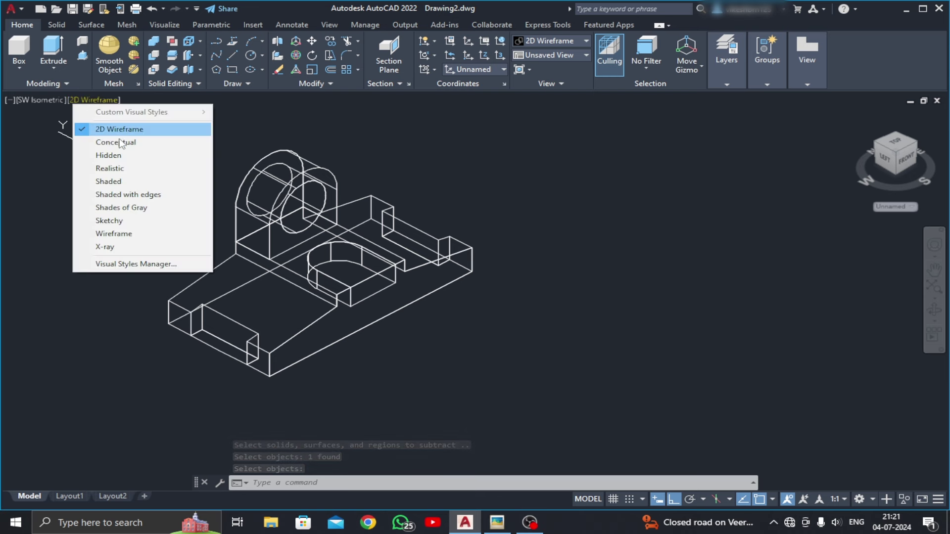
left_click(119, 168)
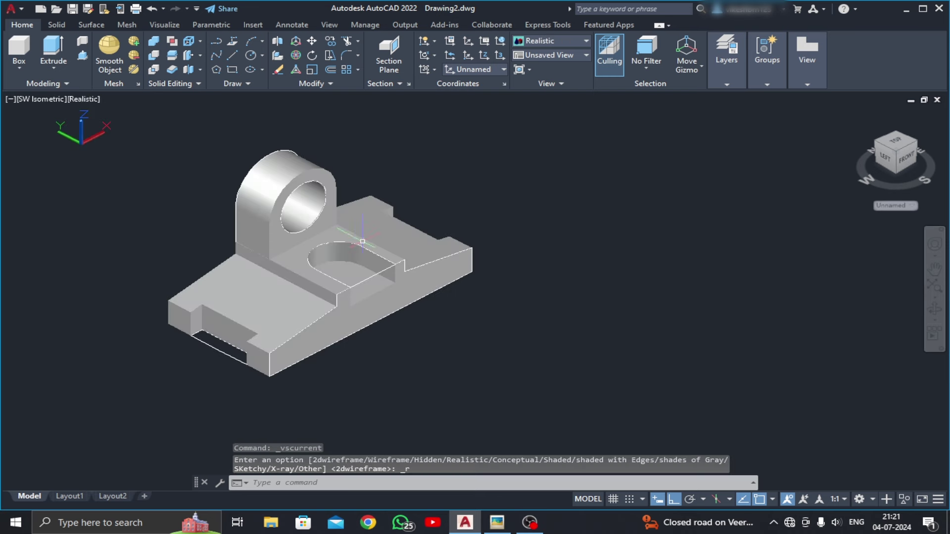
scroll(363, 242, "up", 2)
middle_click_drag(363, 241, 354, 256)
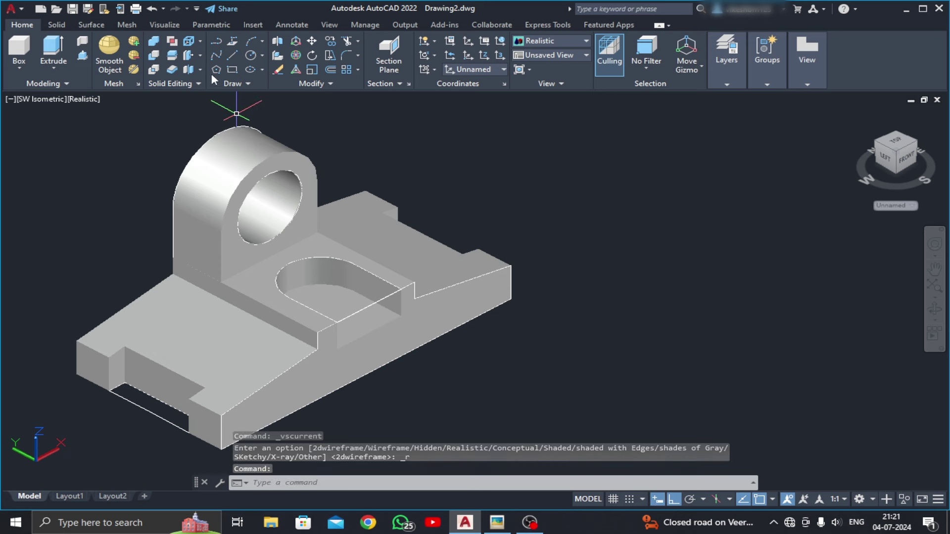
Union the upright lug and the base into one solid.
left_click(155, 44)
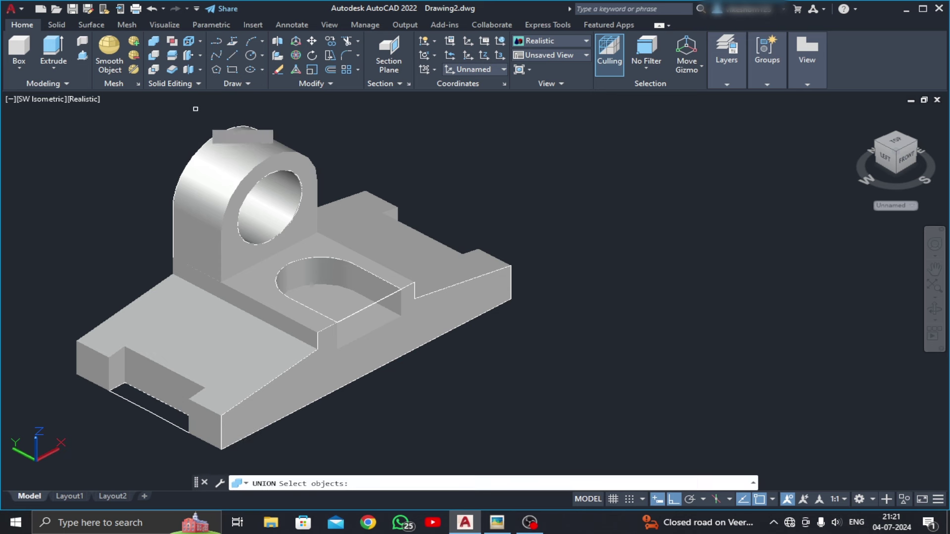
left_click(238, 162)
left_click(350, 225)
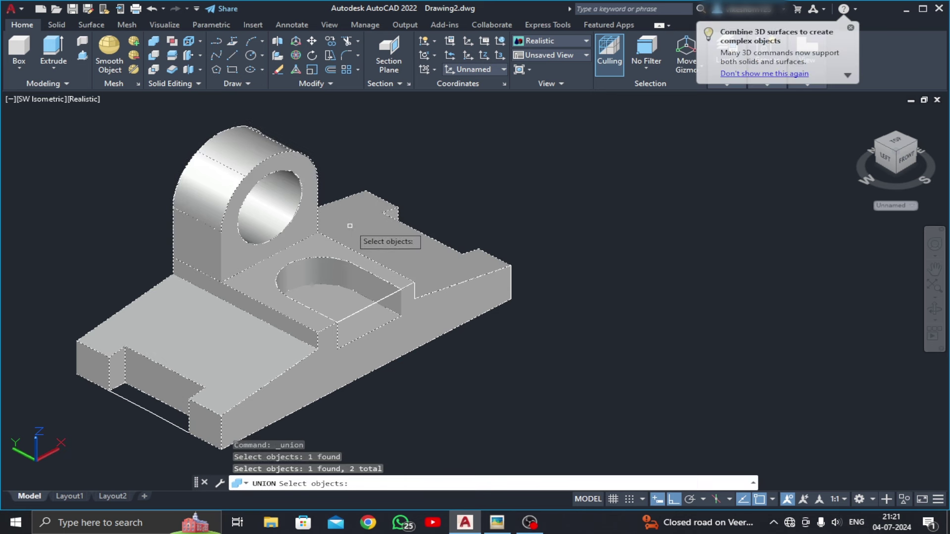
key("Return")
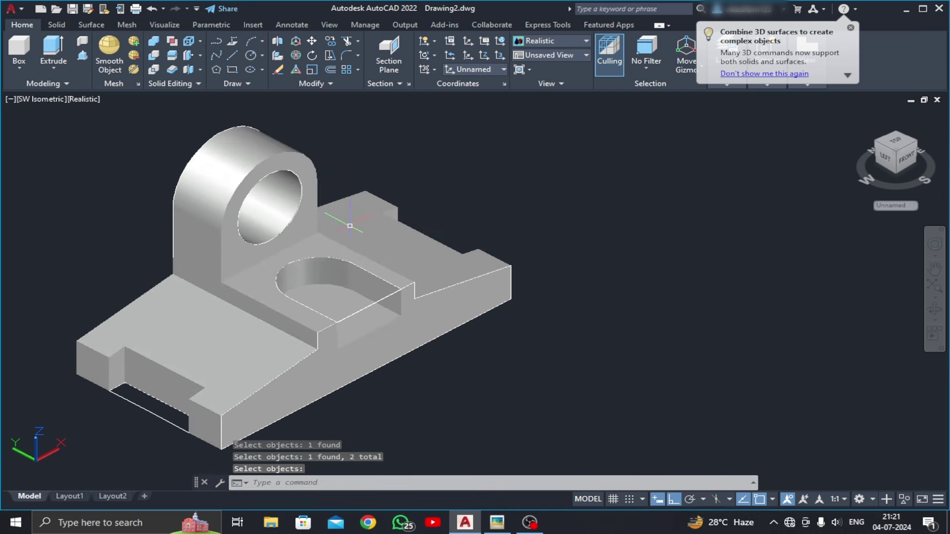
scroll(414, 231, "down", 1)
scroll(413, 231, "down", 1)
key("Return")
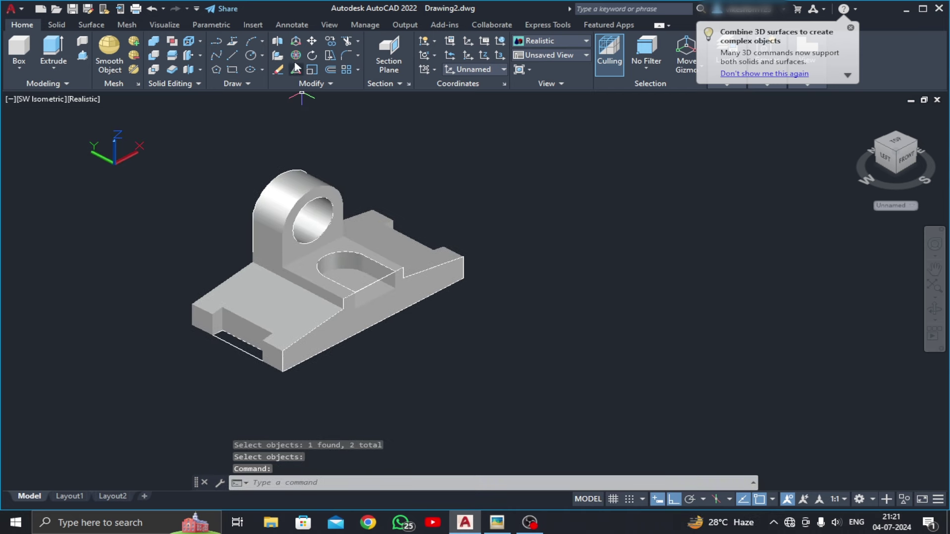
Move the bracket solid clear of the leftover 2D outlines.
left_click(311, 45)
left_click(305, 256)
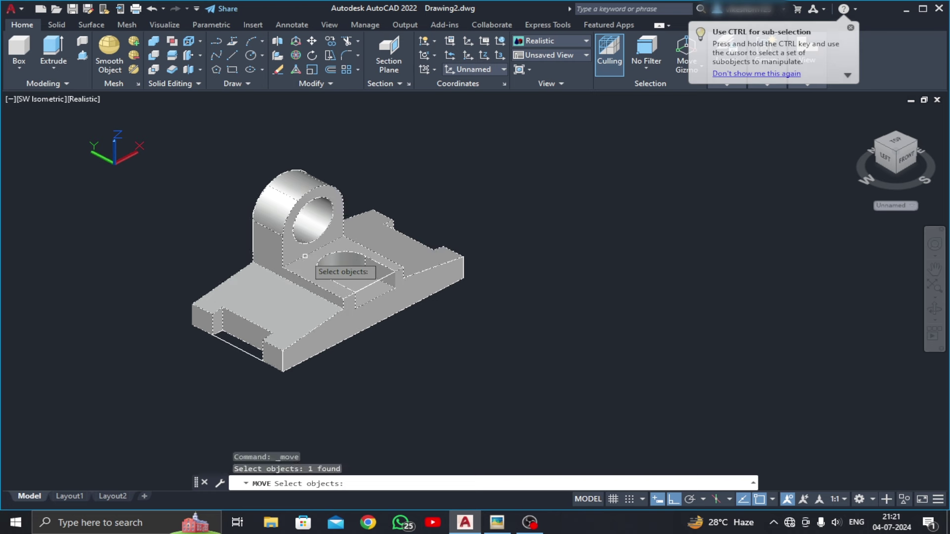
key("Return")
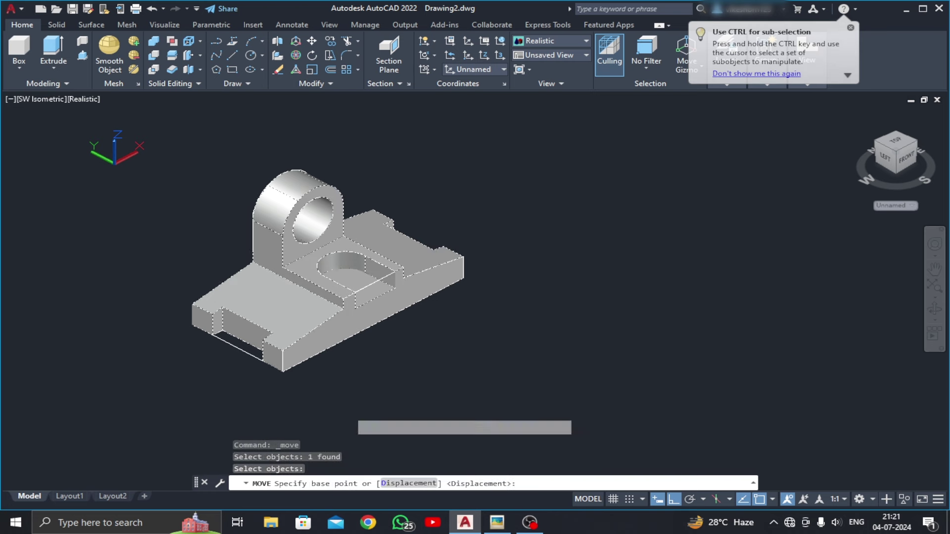
left_click(361, 426)
mouse_move(532, 341)
middle_mouse_down()
mouse_move(449, 394)
mouse_move(388, 415)
middle_mouse_up()
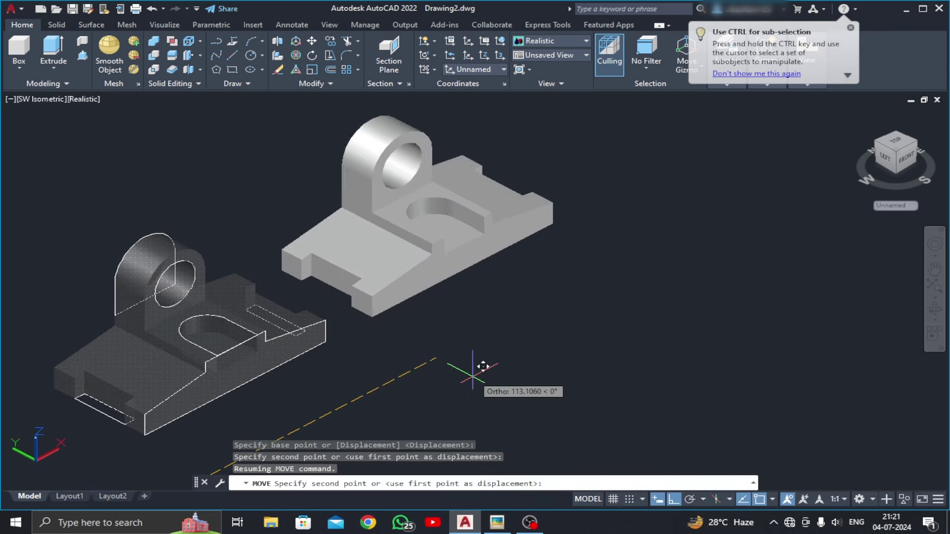
middle_click_drag(344, 325, 510, 261)
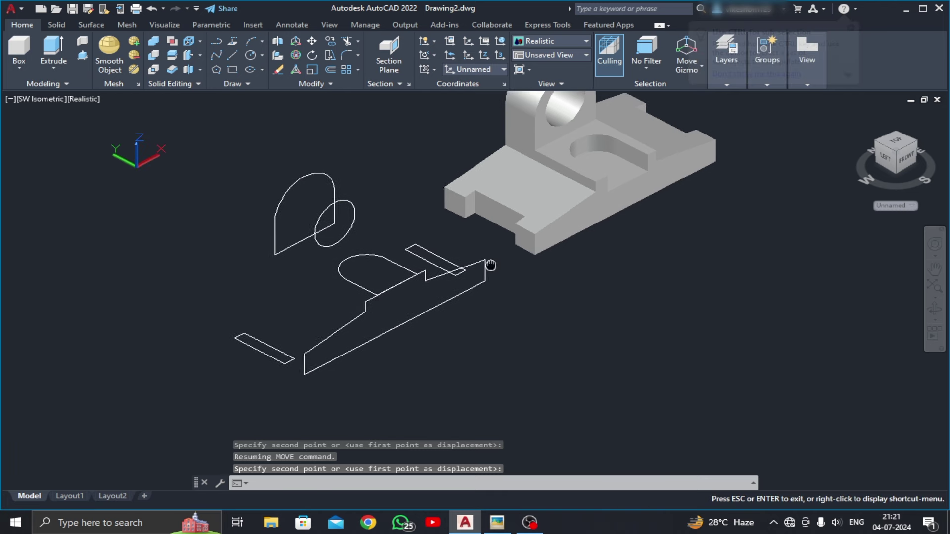
left_click(510, 261)
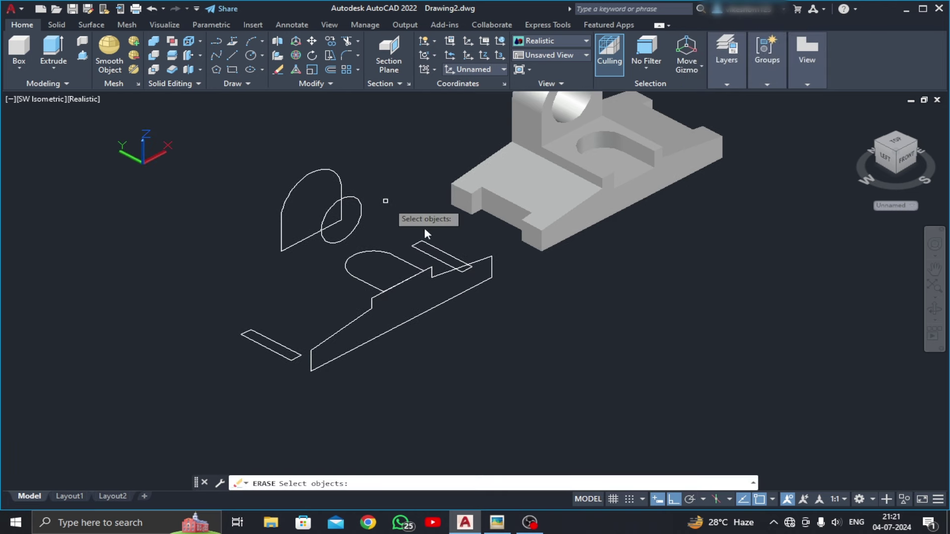
Erase the leftover outline curves with selection windows and reframe the bracket.
left_click(225, 378)
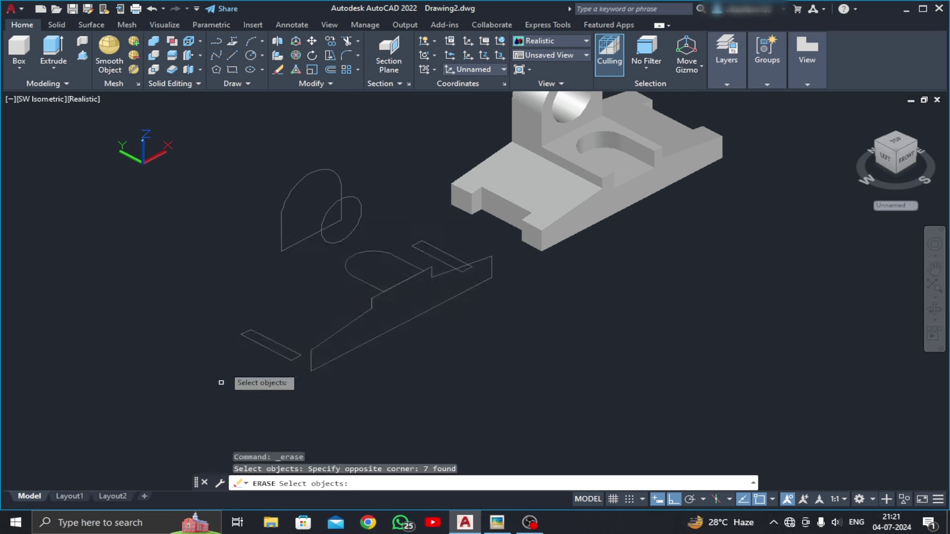
left_click(389, 143)
left_click(261, 239)
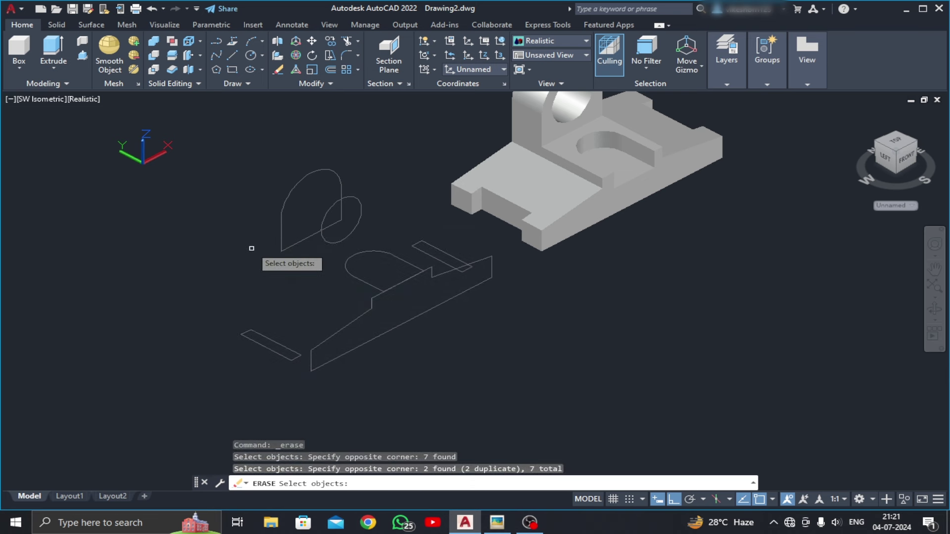
key("Return")
middle_click_drag(613, 221, 490, 318)
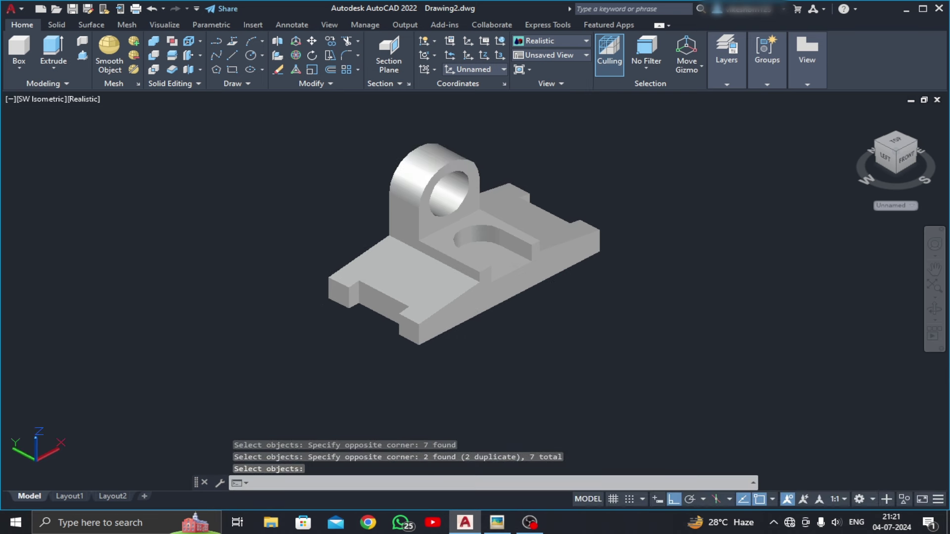
key("Return")
Switch the viewport visual style to Shaded with edges and recentre the bracket.
left_click(83, 100)
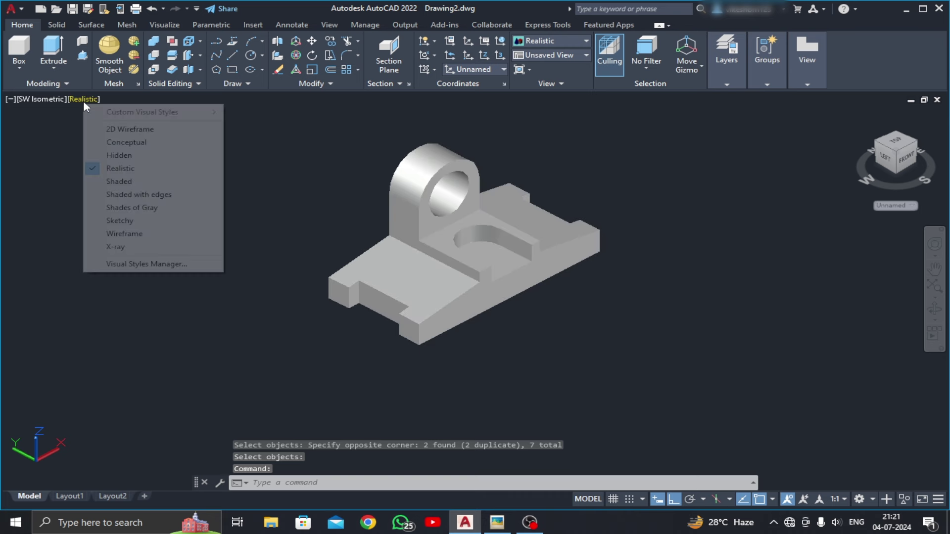
left_click(107, 198)
middle_click_drag(445, 289, 395, 312)
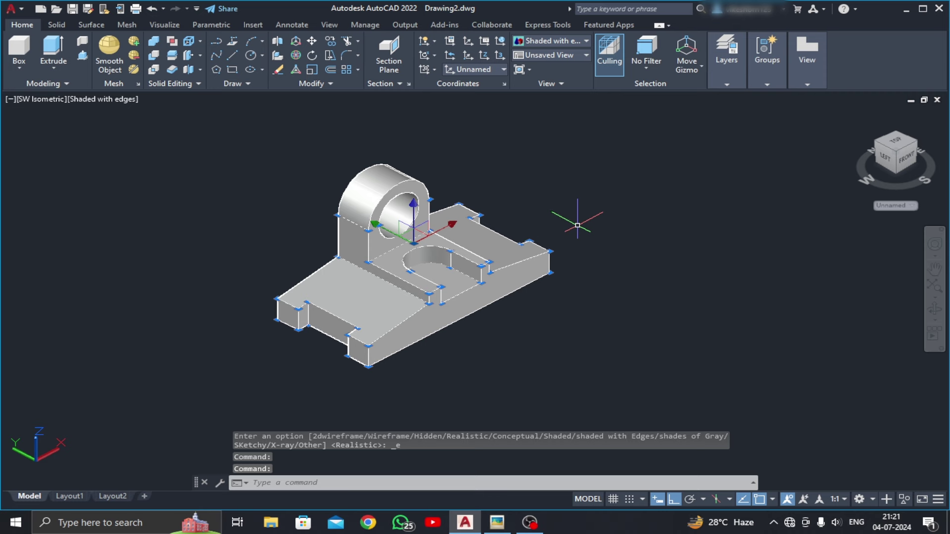
Set the bracket solid's colour to Cyan in Properties, then deselect it.
right_click(598, 218)
left_click(638, 488)
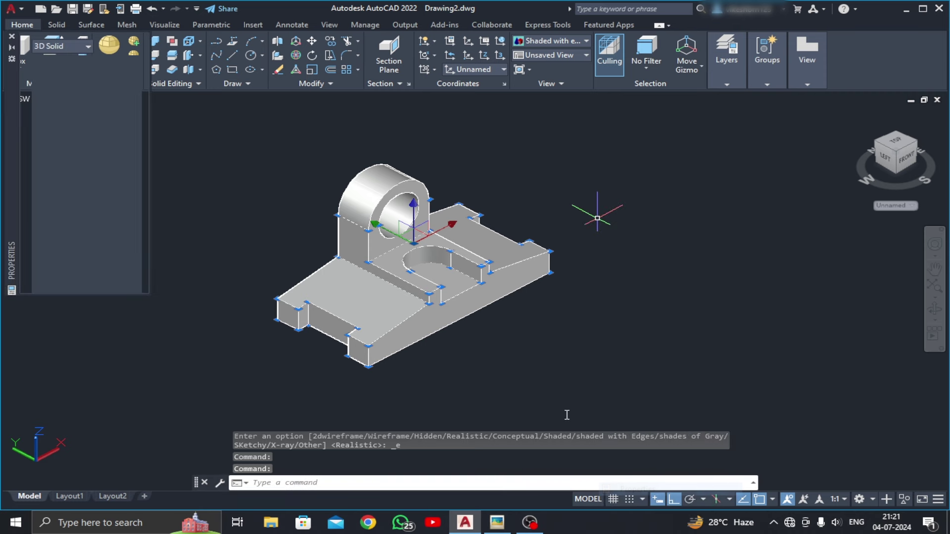
left_click(111, 74)
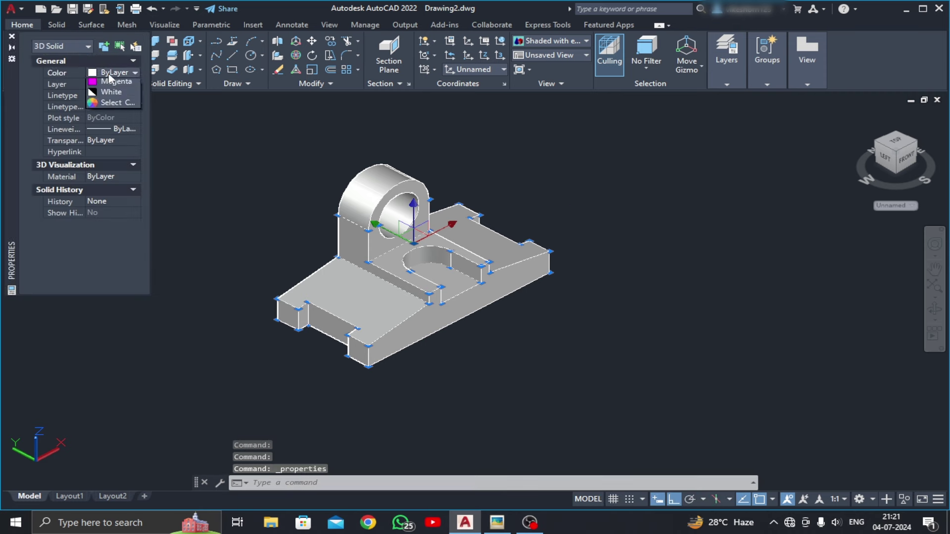
left_click(110, 138)
left_click(111, 139)
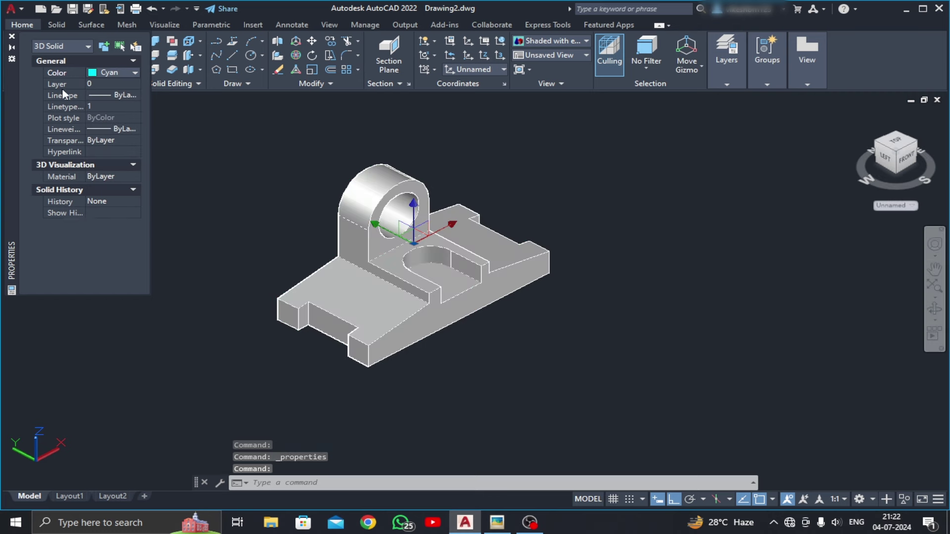
left_click(12, 36)
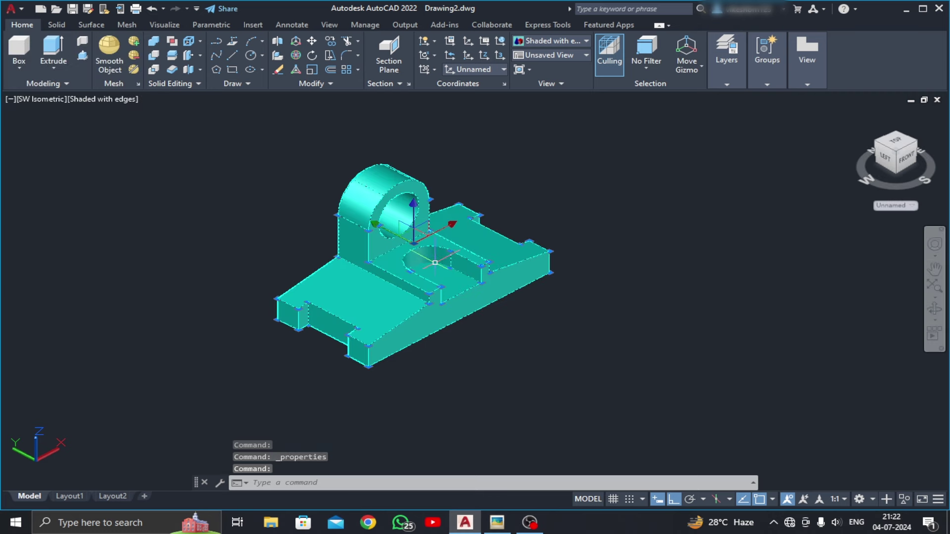
key("Escape")
scroll(435, 262, "up", 2)
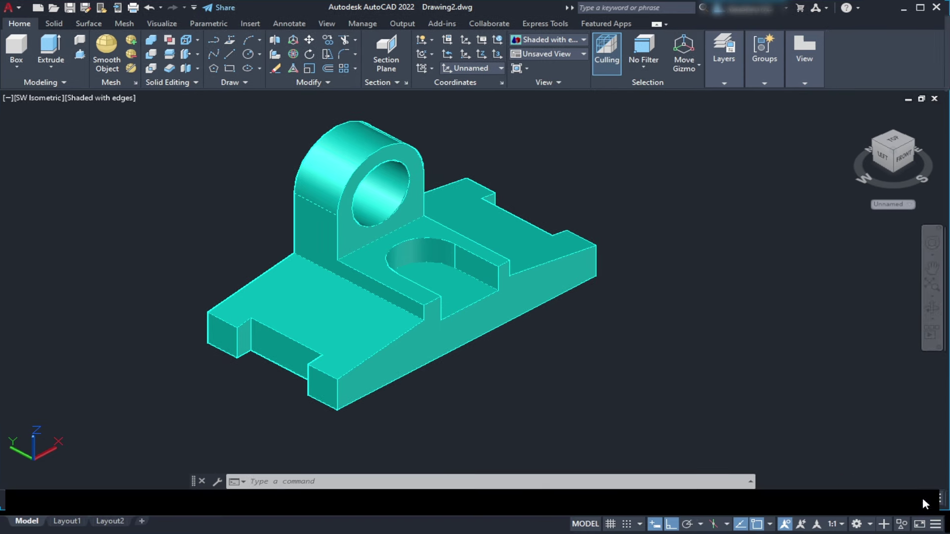
Enable Clean Screen, orbit the cyan bracket toward a front view, then show preset views.
left_click(922, 499)
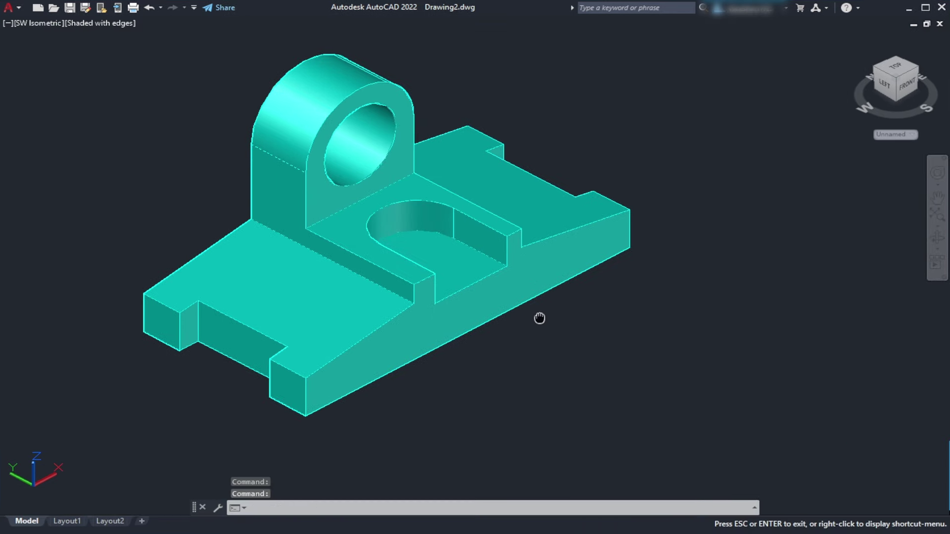
middle_click_drag(539, 319, 625, 341)
left_click(940, 241)
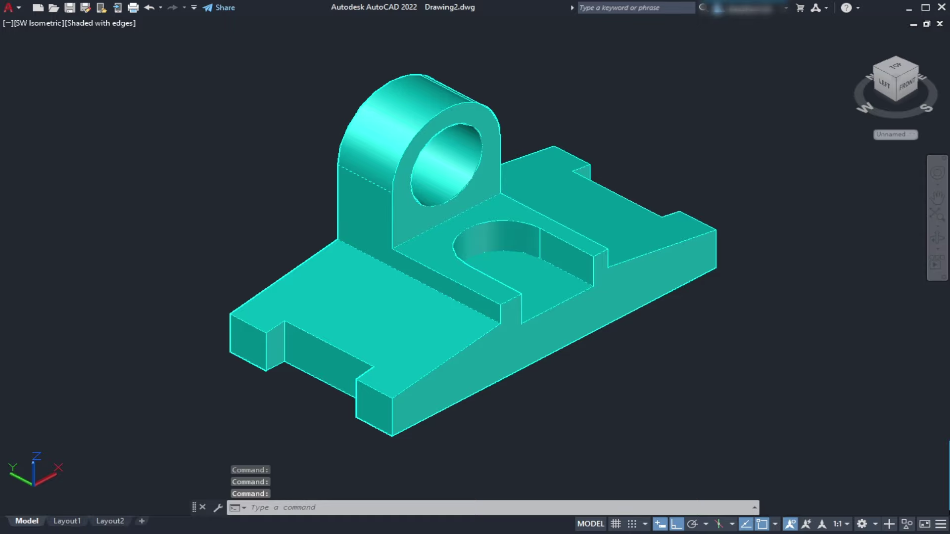
mouse_move(632, 333)
left_mouse_down()
mouse_move(516, 318)
mouse_move(628, 236)
mouse_move(651, 333)
mouse_move(877, 282)
mouse_move(675, 299)
mouse_move(657, 314)
mouse_move(849, 242)
left_mouse_up()
key("Escape")
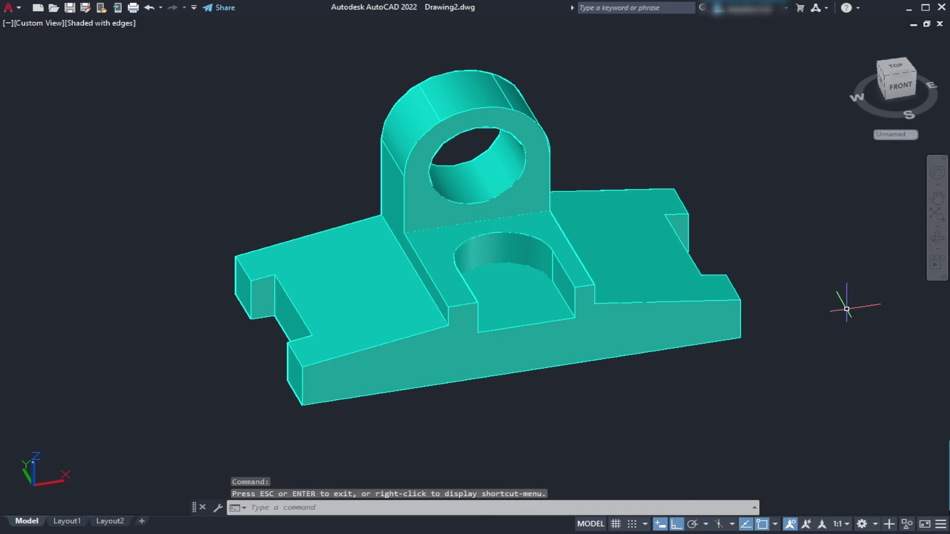
left_click(37, 23)
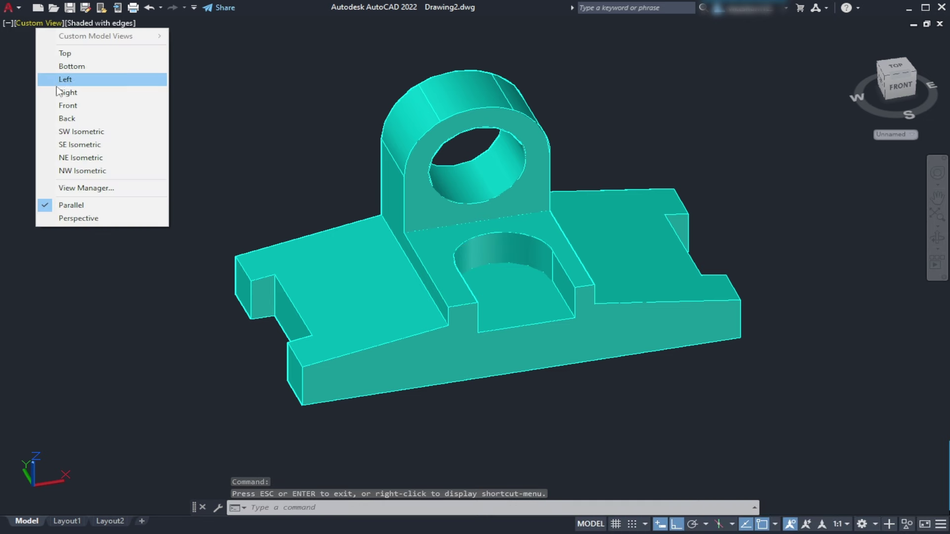